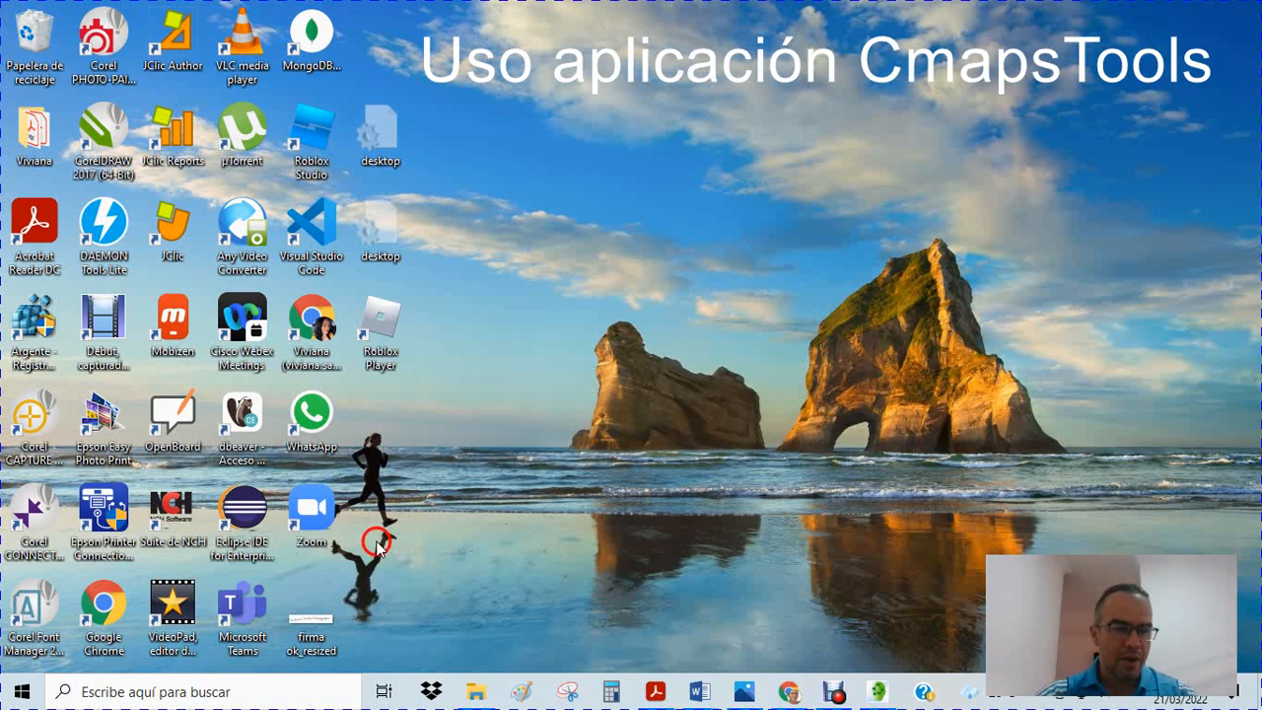
Try to launch CmapTools from the installed applications
click(21, 696)
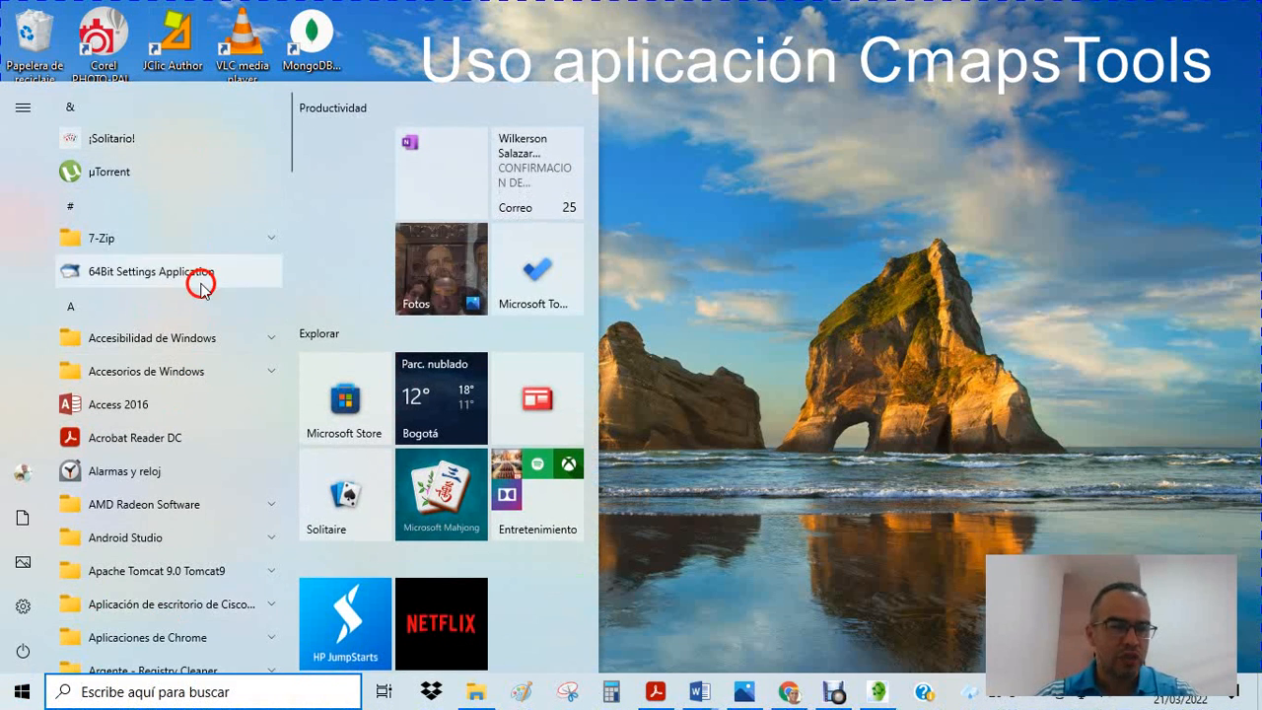
scroll(197, 394, down, 3)
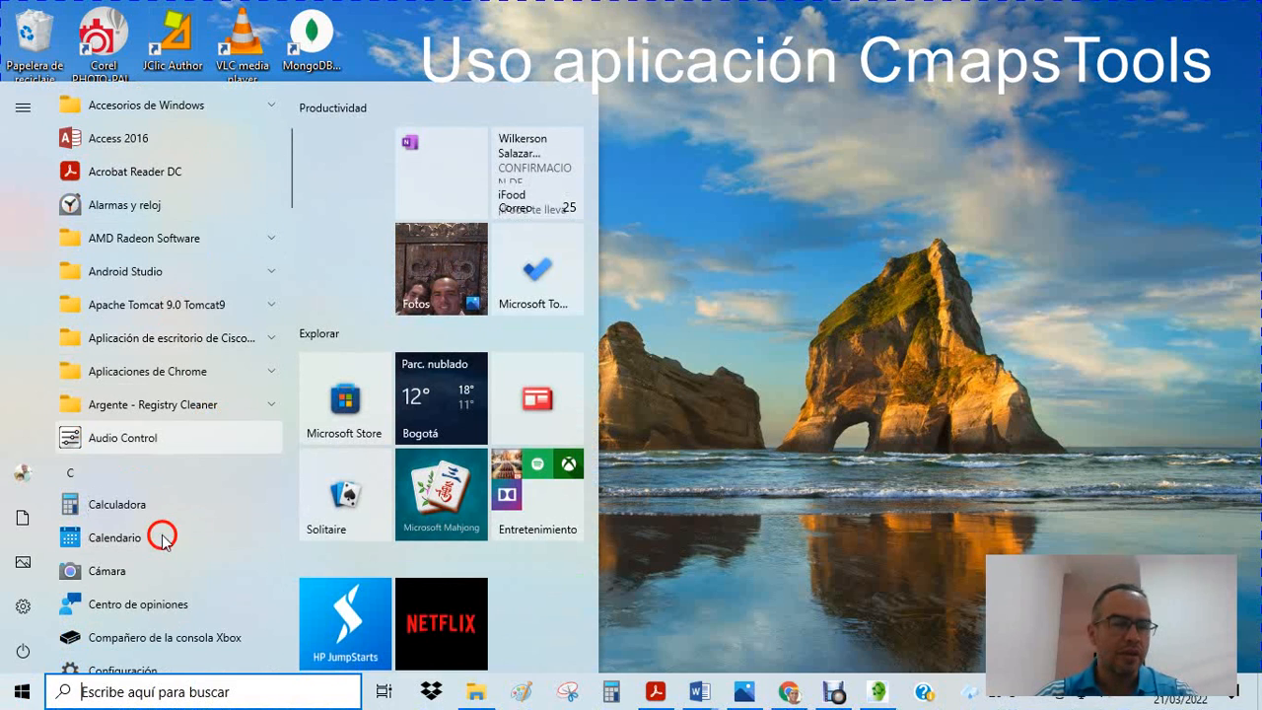
scroll(166, 532, down, 3)
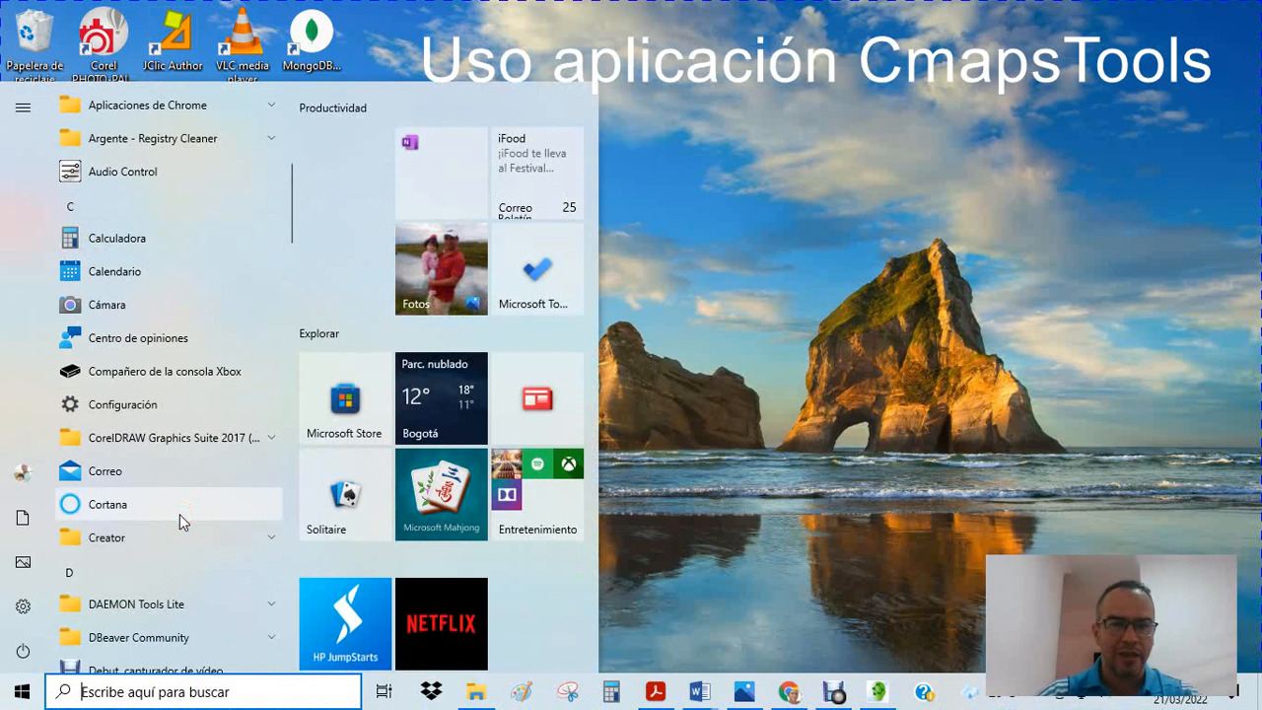
click(577, 214)
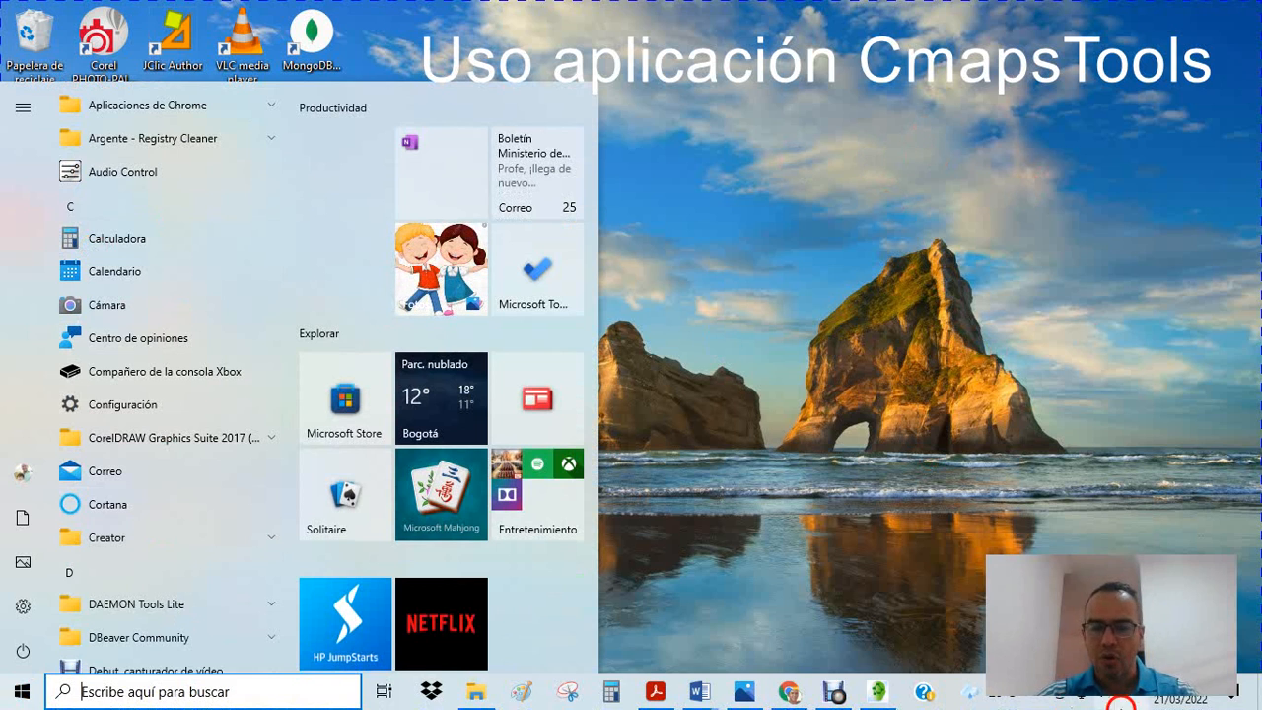
scroll(532, 325, down, 2)
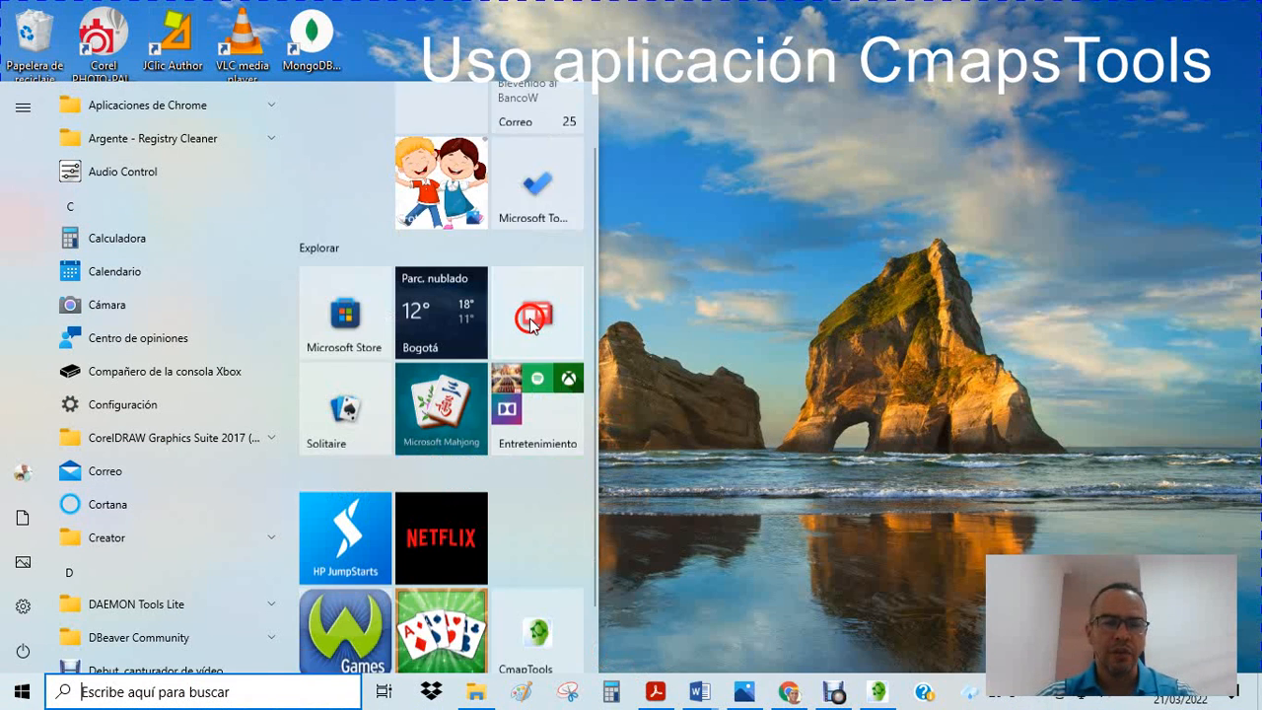
scroll(533, 325, down, 1)
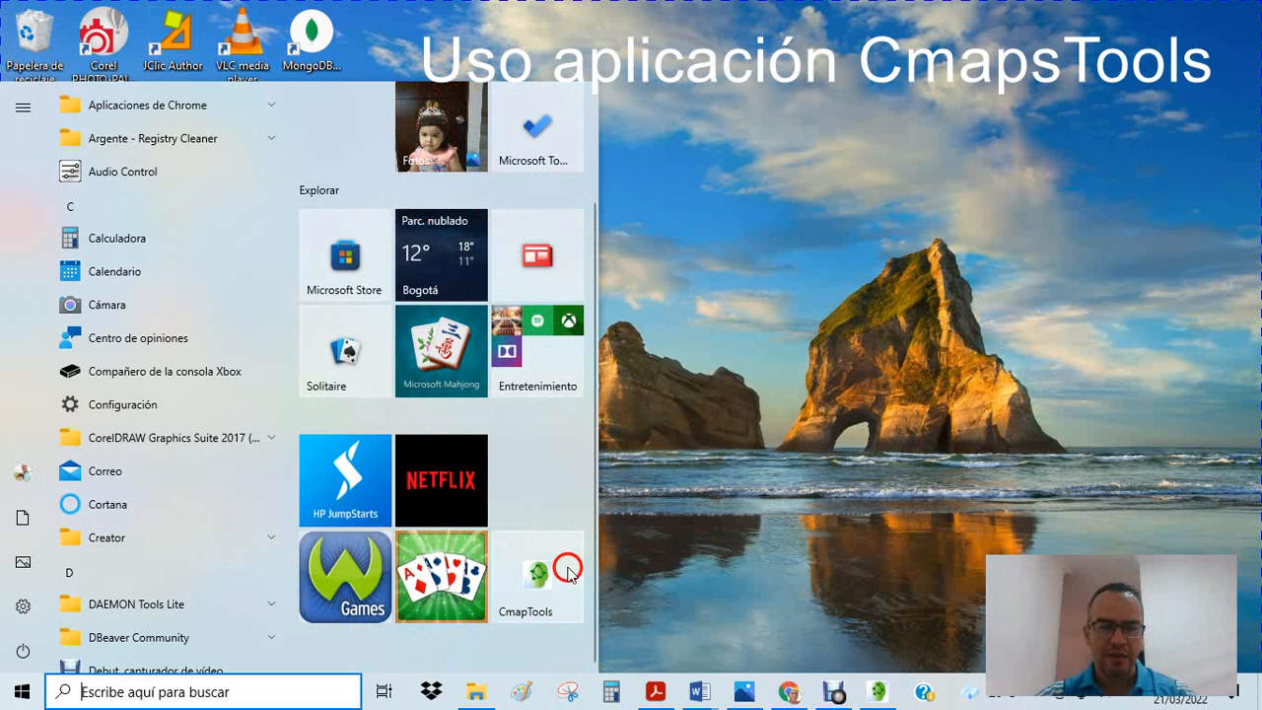
click(541, 580)
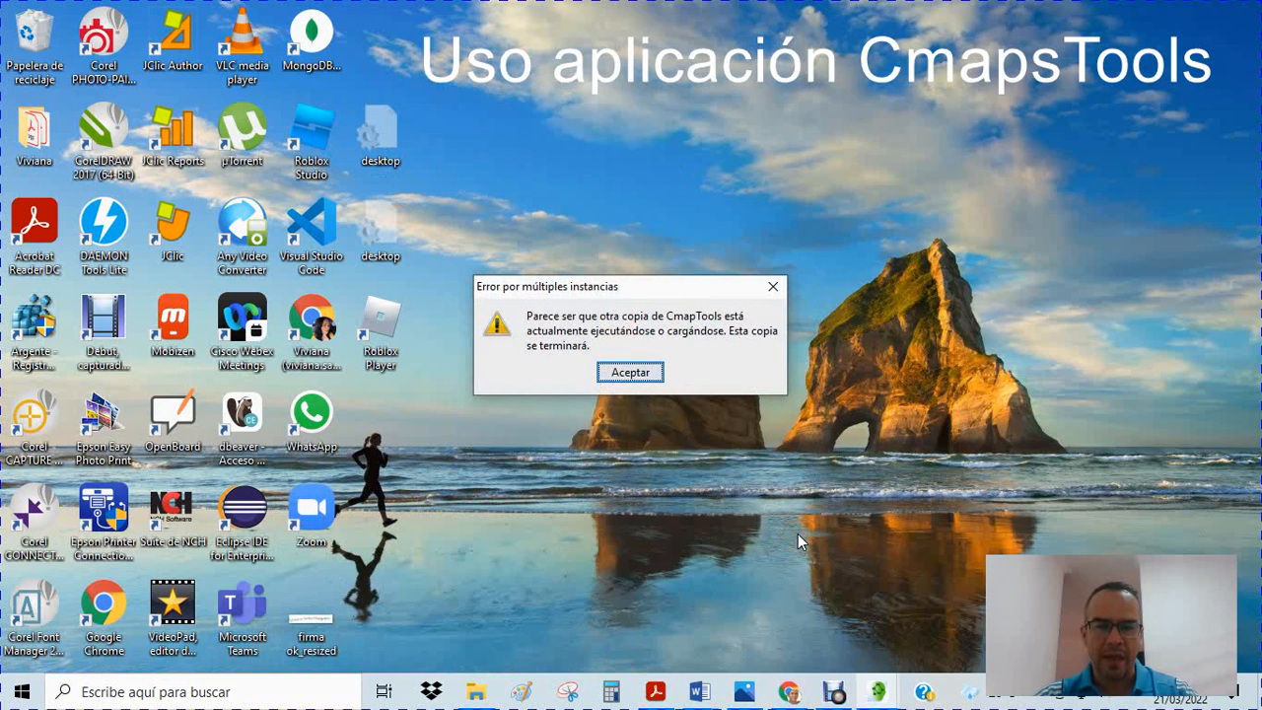
click(636, 374)
Switch to the already running CmapTools Vistas window and reposition it near the middle of the desktop
click(875, 693)
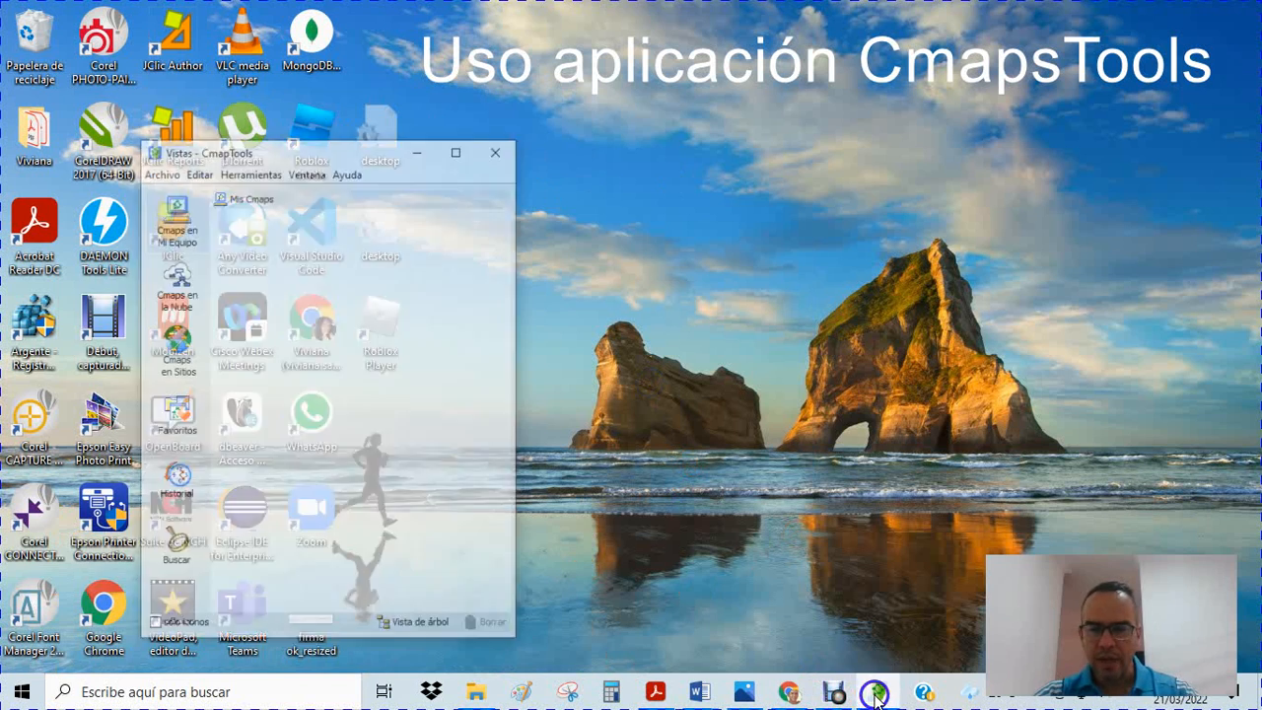
drag(301, 104, 648, 46)
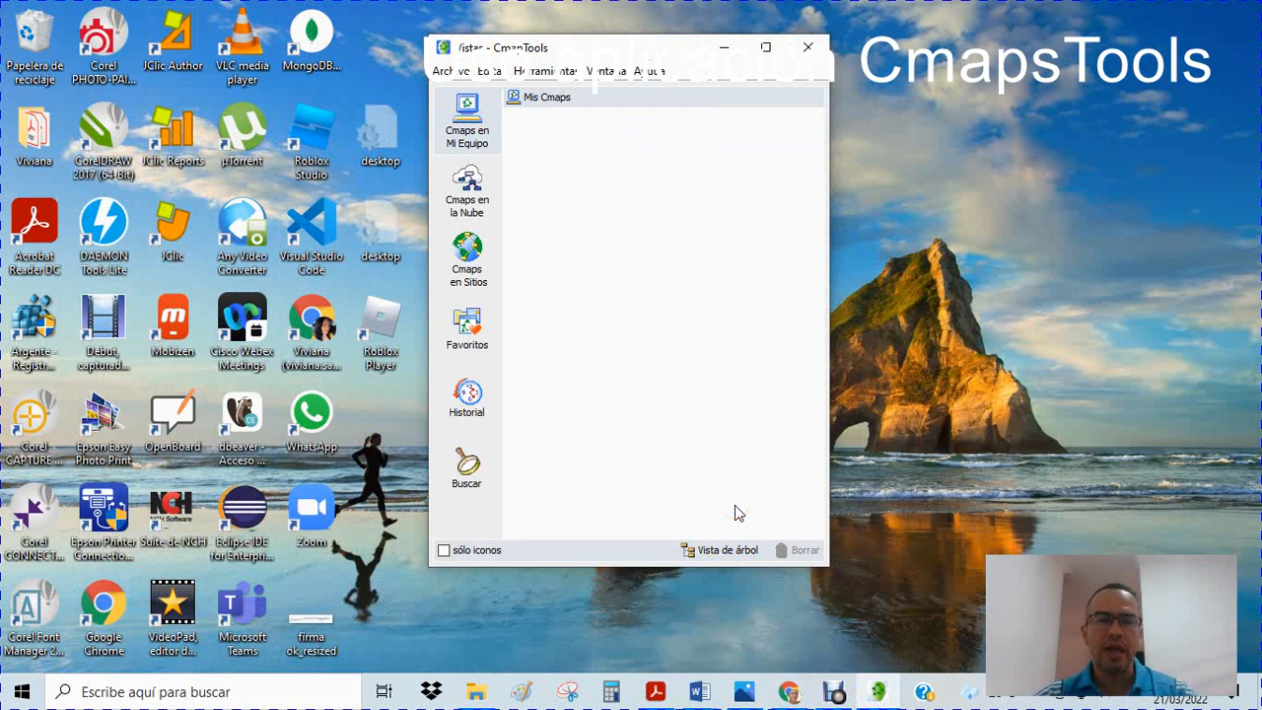
click(727, 470)
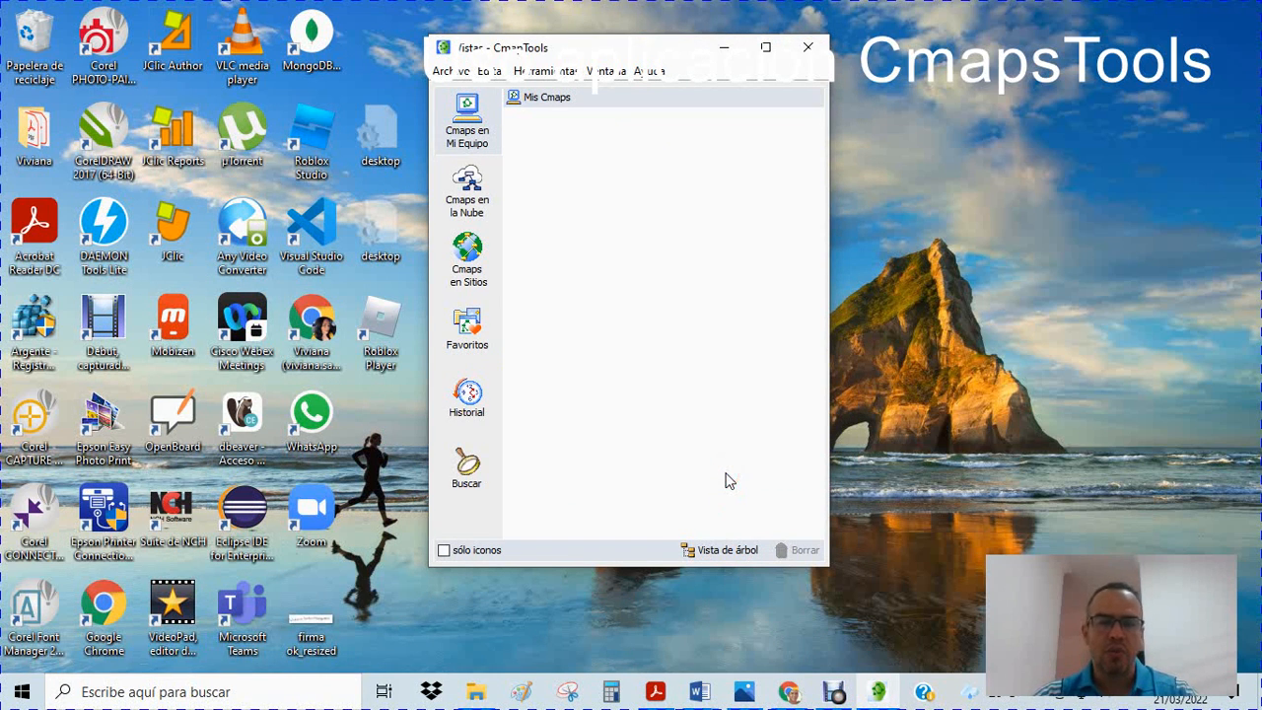
click(630, 354)
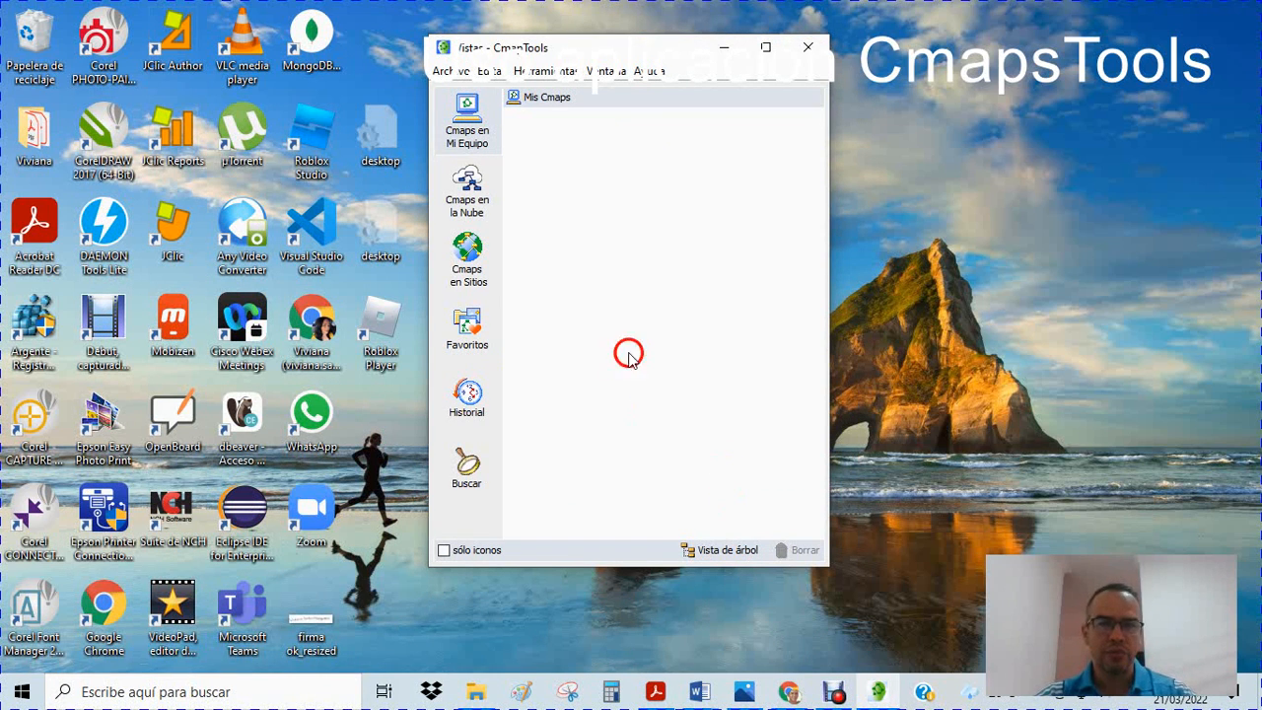
Create a new blank Cmap and shift its window slightly up and to the left
click(460, 75)
click(497, 94)
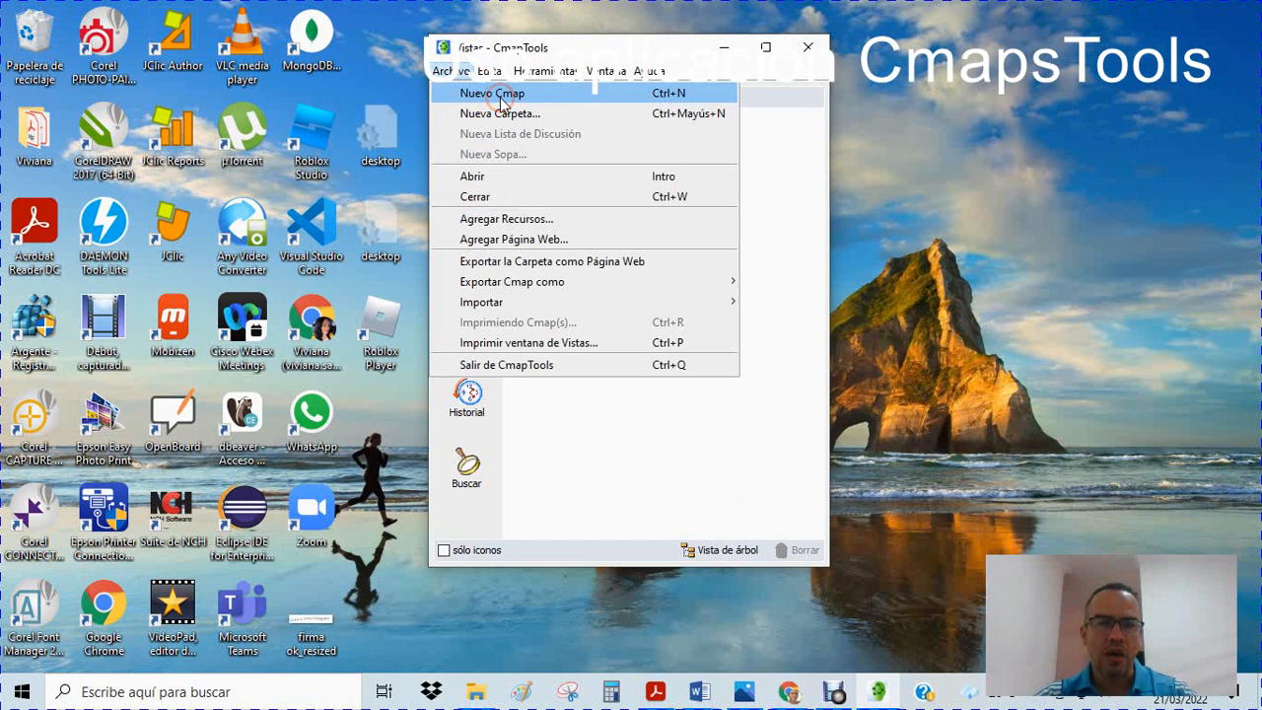
click(567, 181)
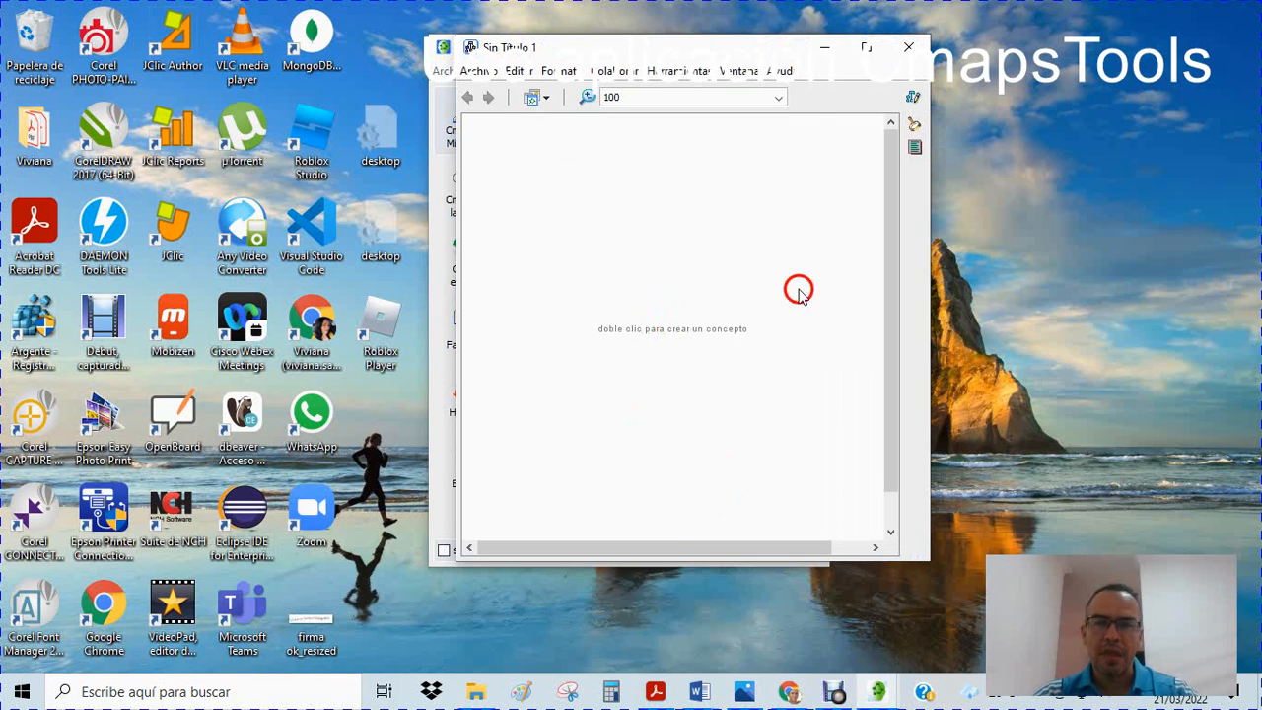
drag(622, 46, 583, 26)
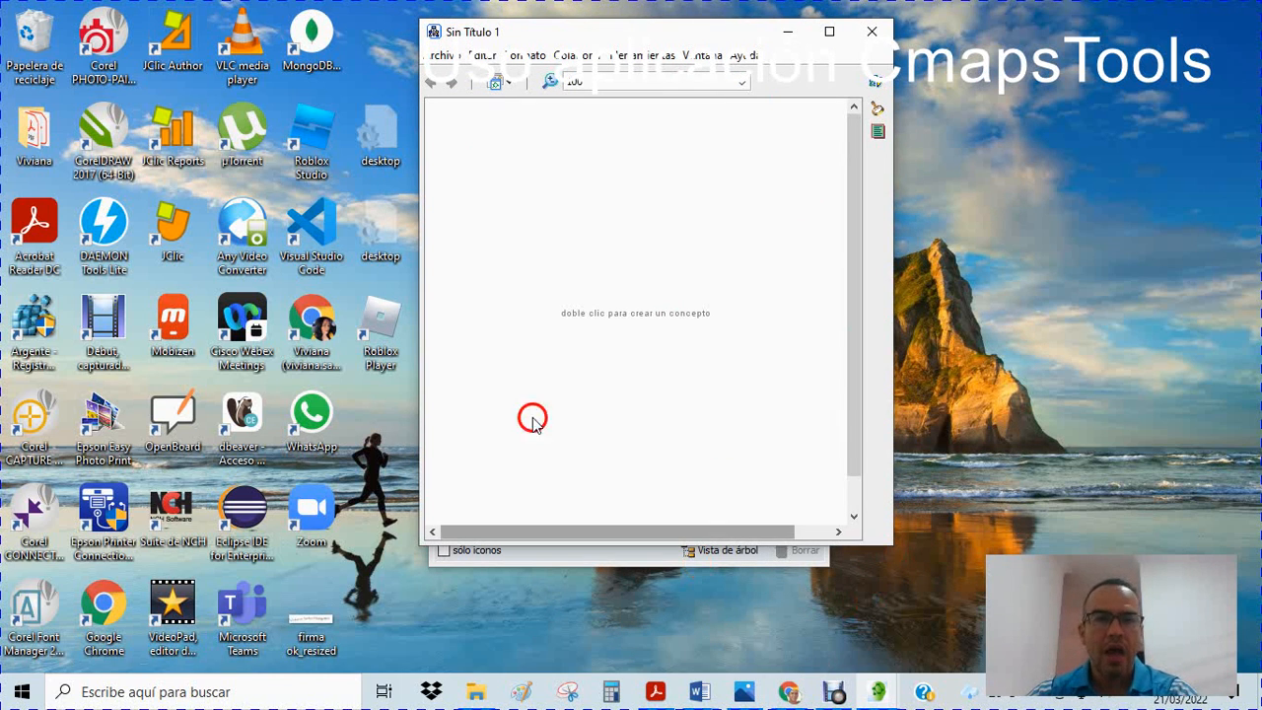
Begin saving the new Cmap in Mis Cmaps and name it "El computador"
click(438, 56)
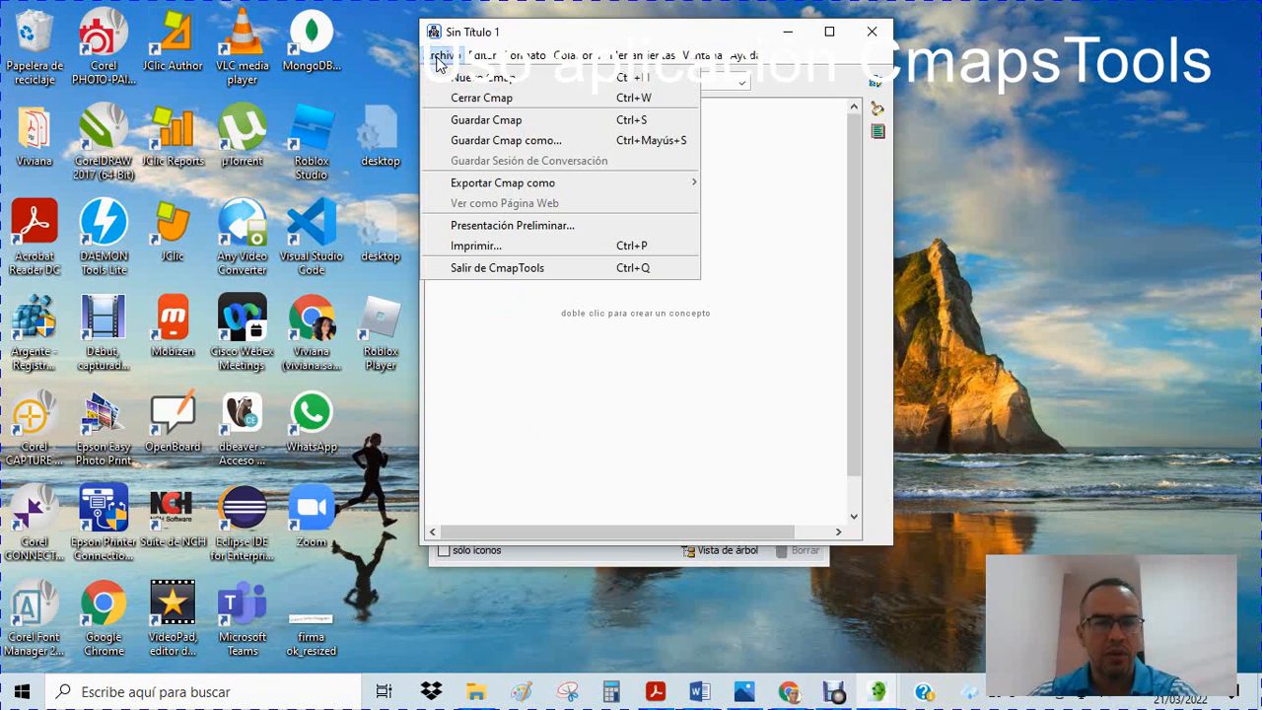
click(482, 124)
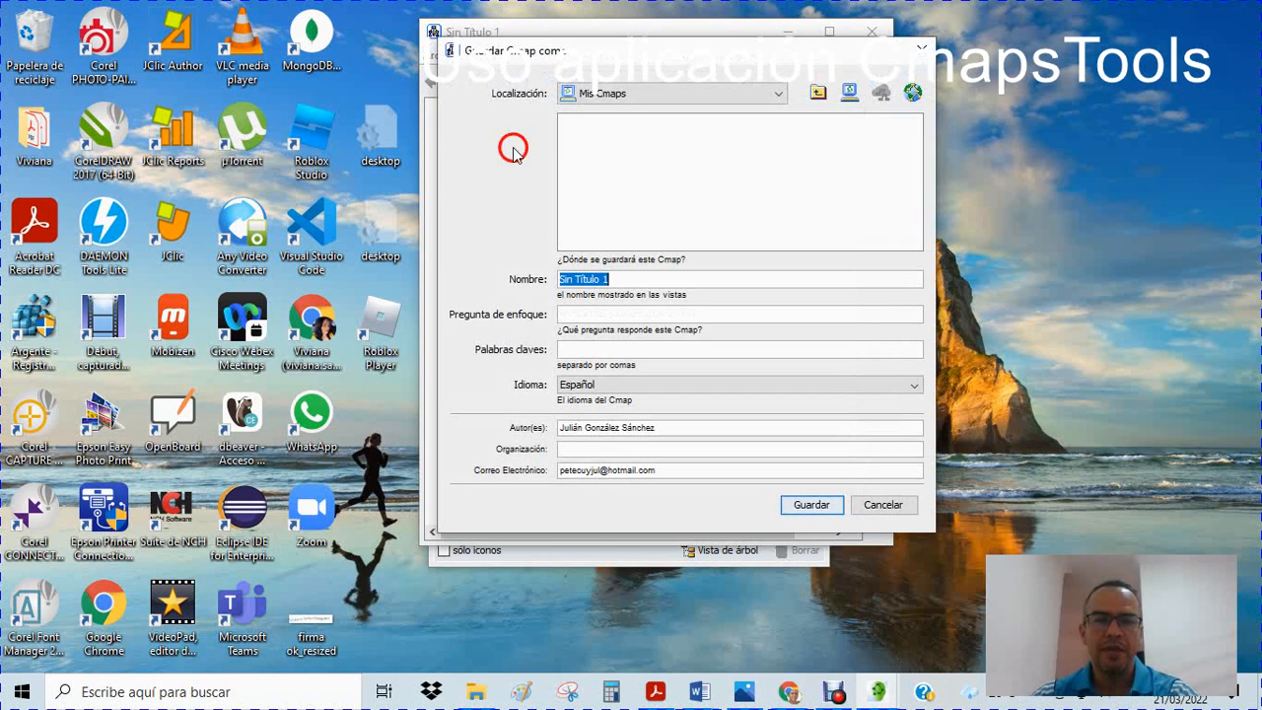
drag(611, 56, 392, 40)
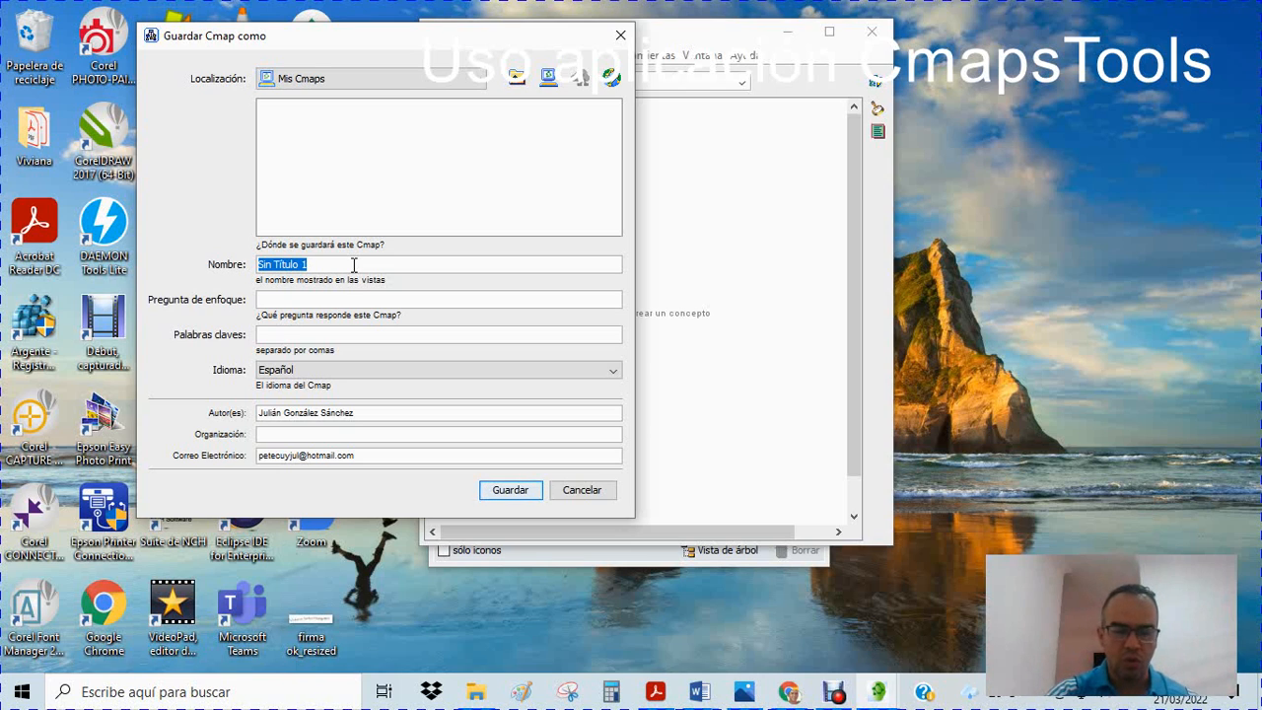
text(El computador)
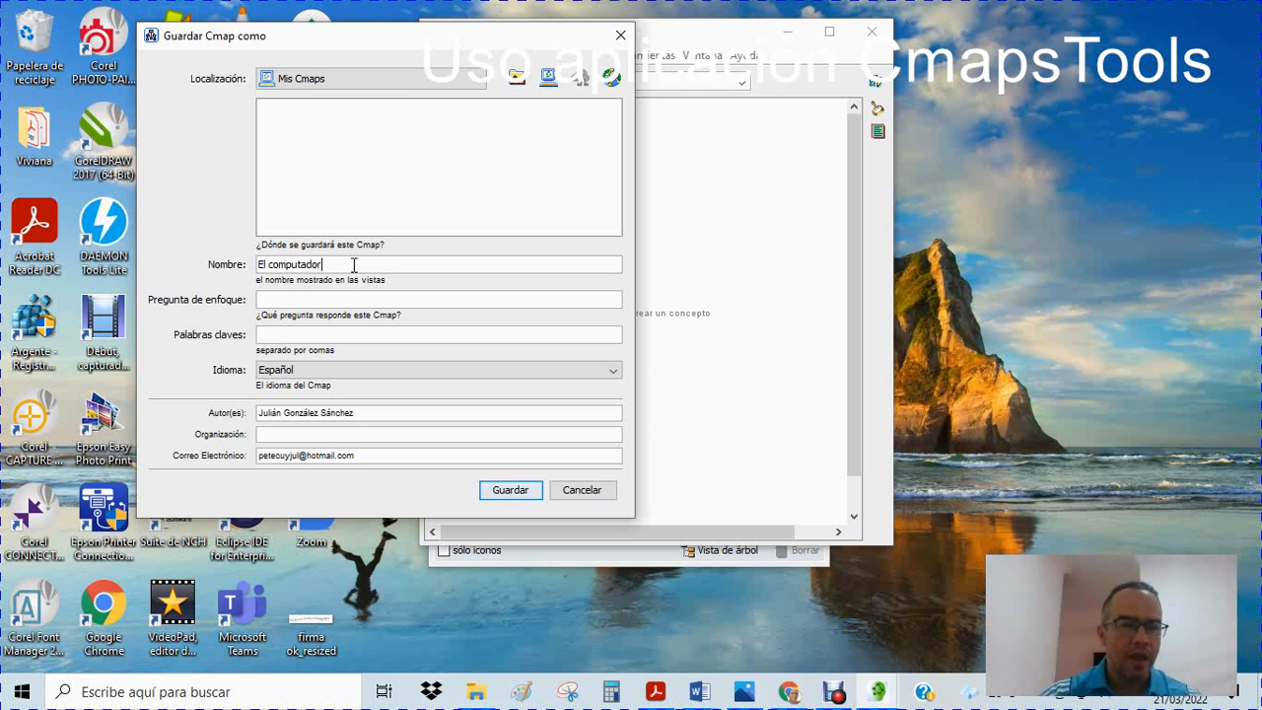
Set the focus question to "¿Cómo funciona el computador?" and the keywords to "Pc, Software, Hardaware", and save the Cmap
click(290, 367)
click(292, 295)
click(295, 295)
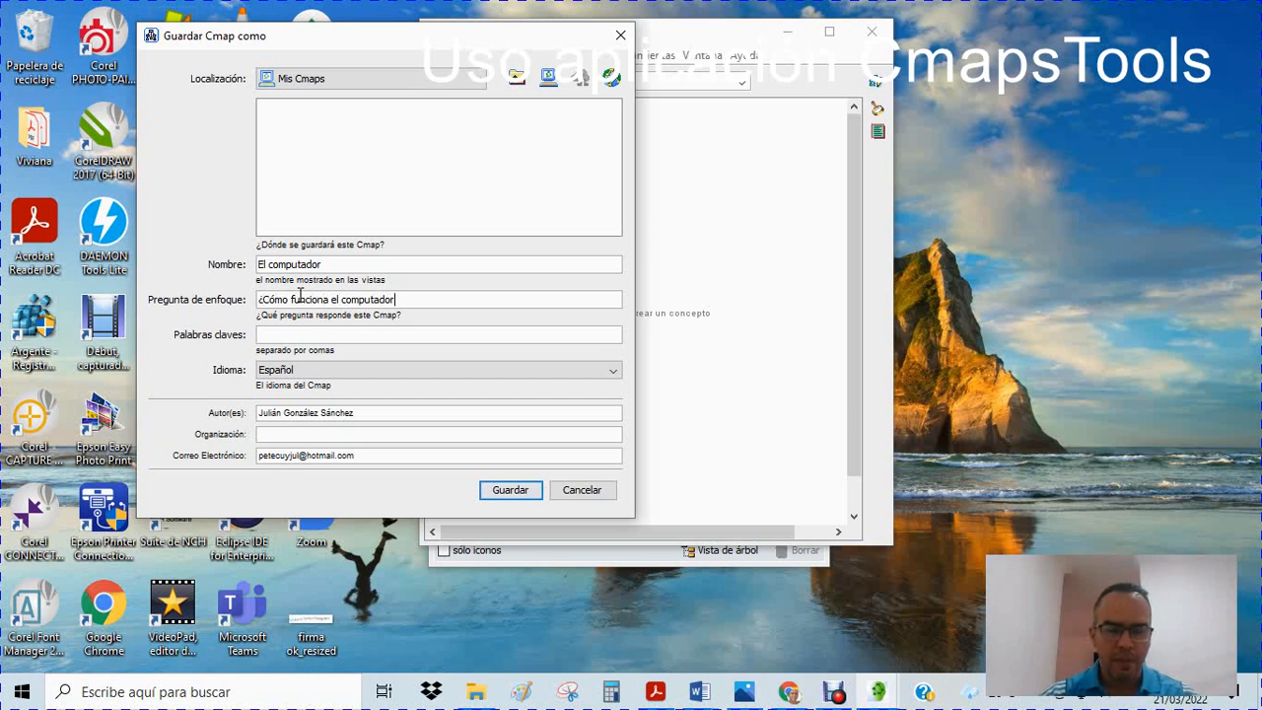
click(305, 333)
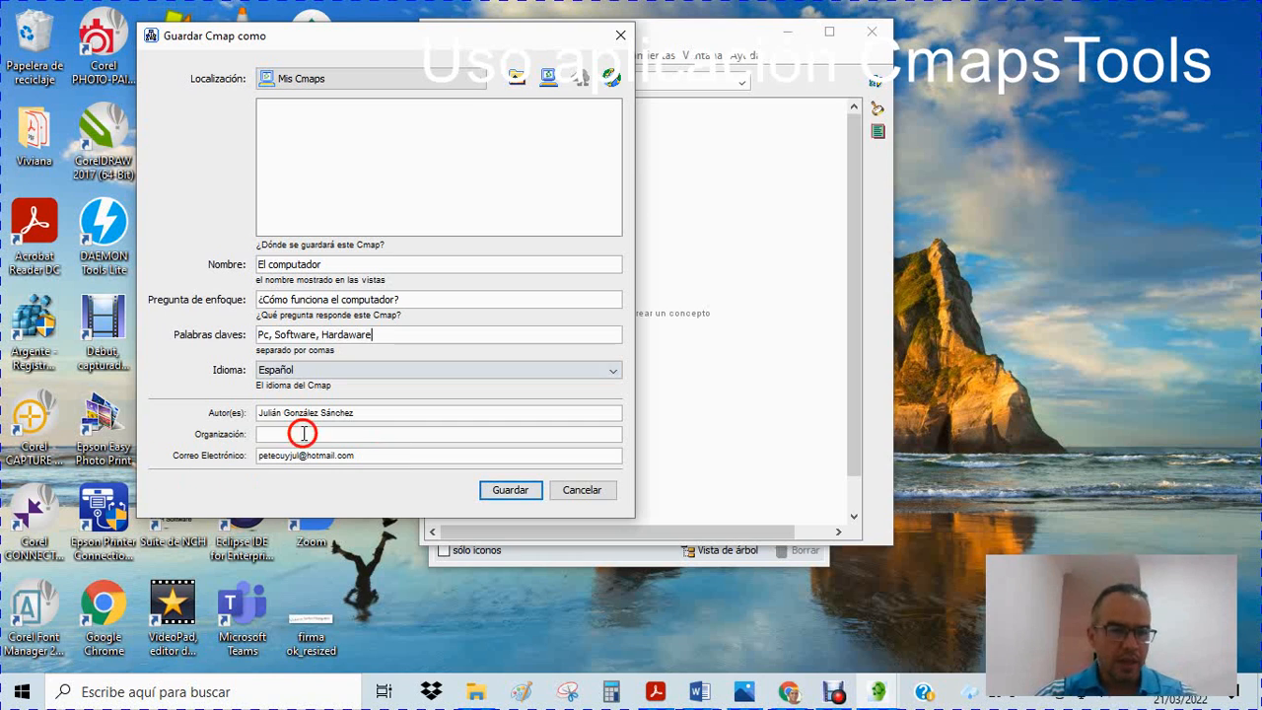
click(514, 490)
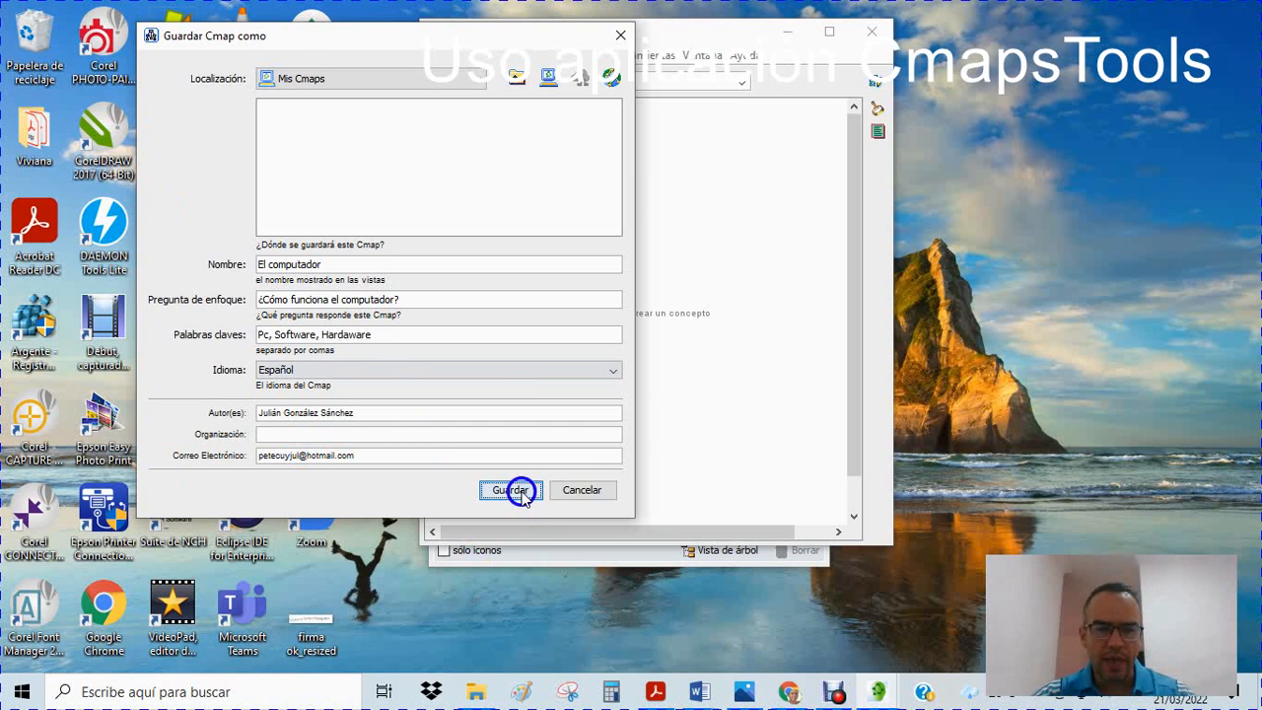
click(518, 479)
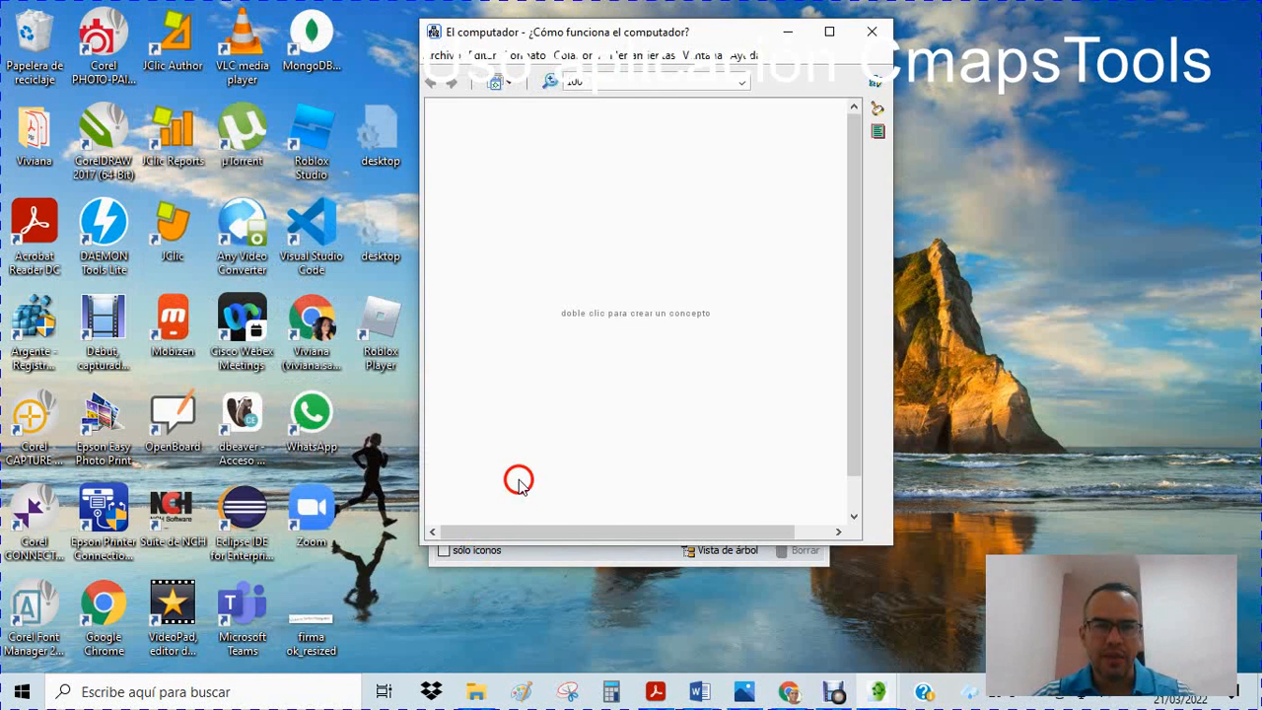
Create a concept labelled "Computador" in the middle of the empty Cmap
click(444, 41)
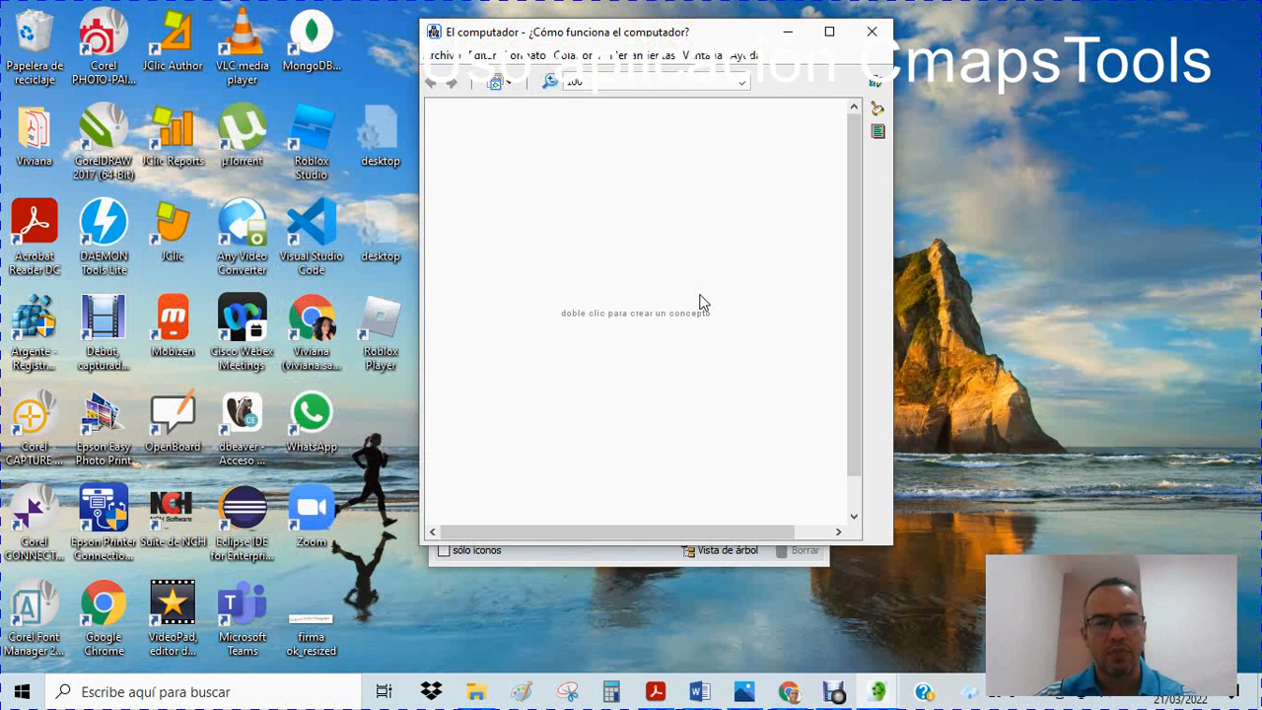
double_click(636, 314)
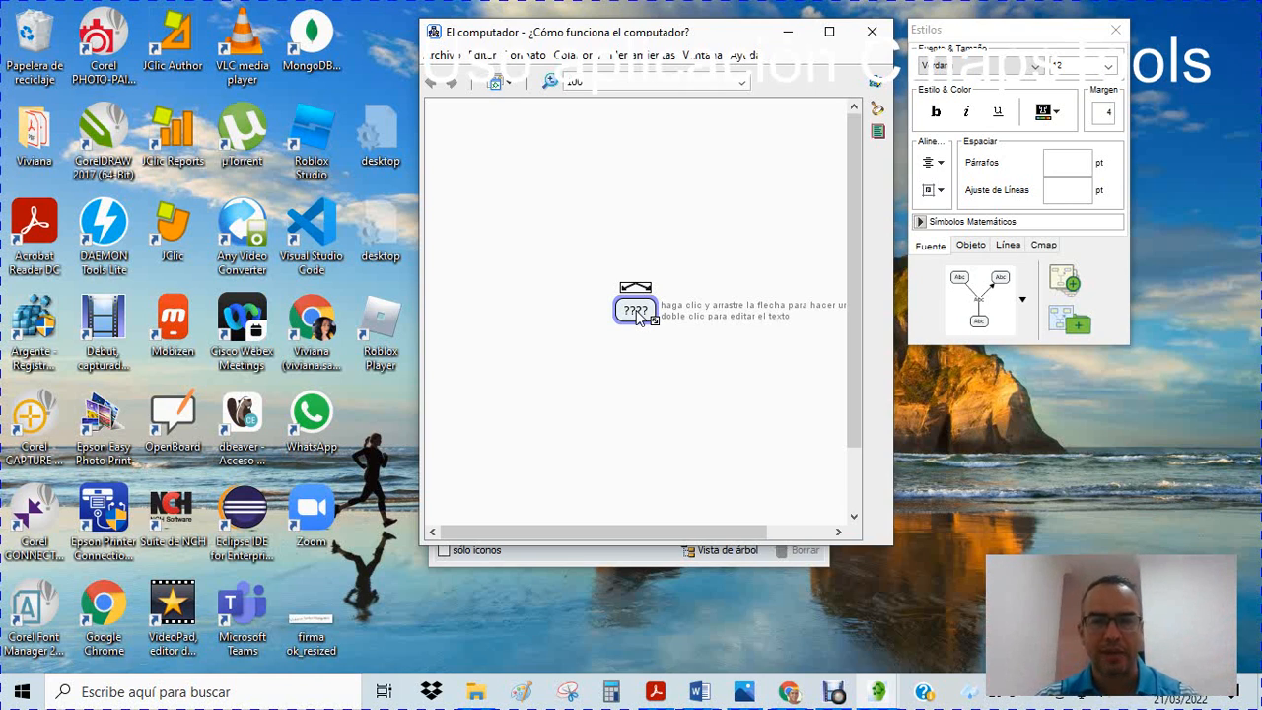
double_click(636, 312)
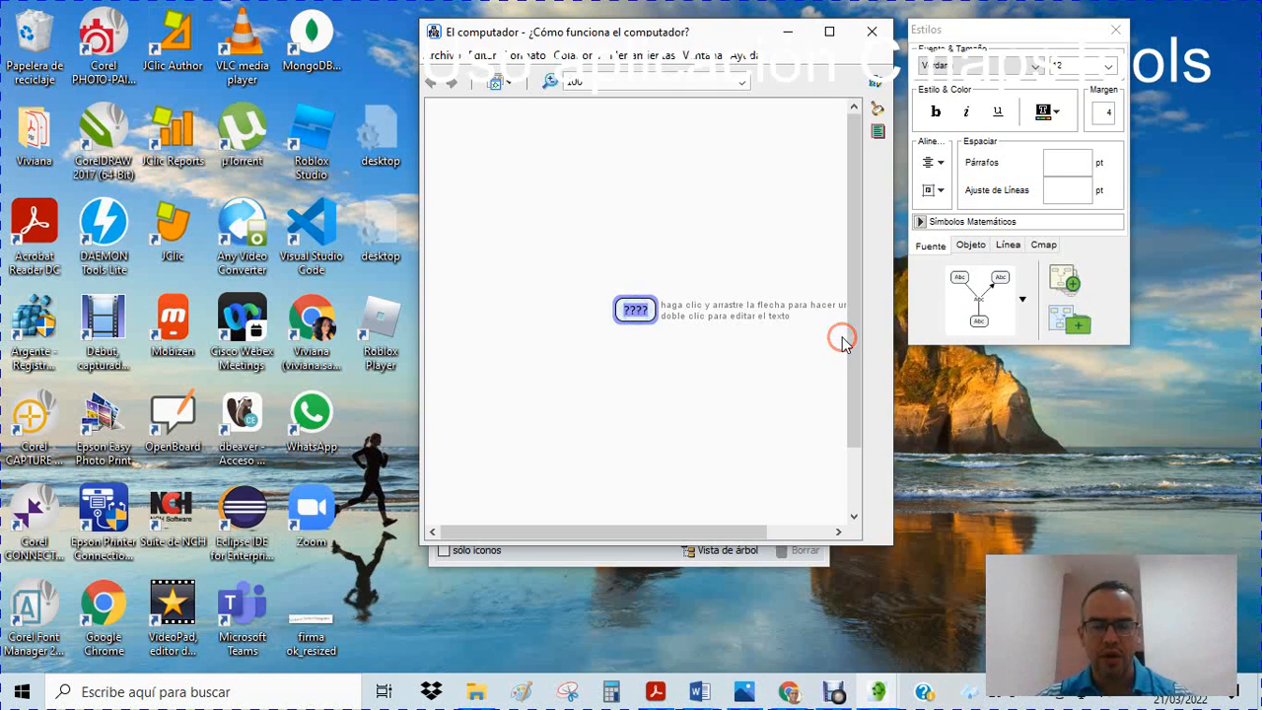
text(C)
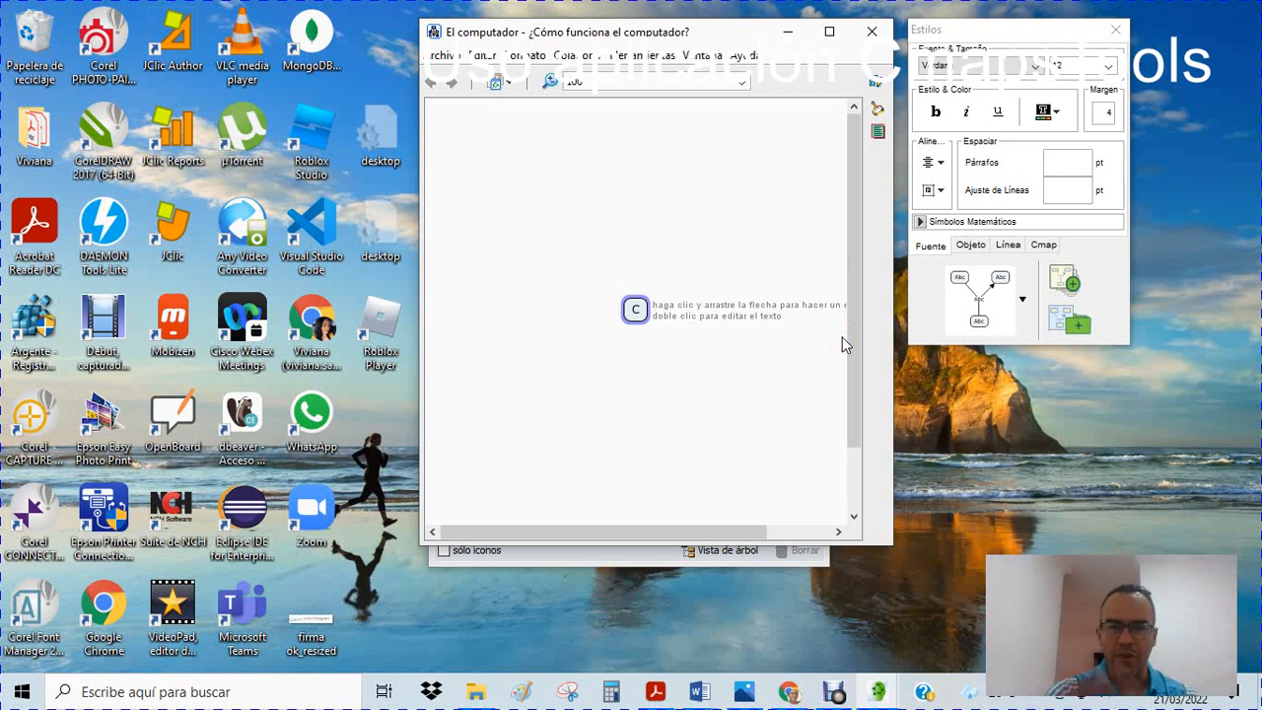
text(omput)
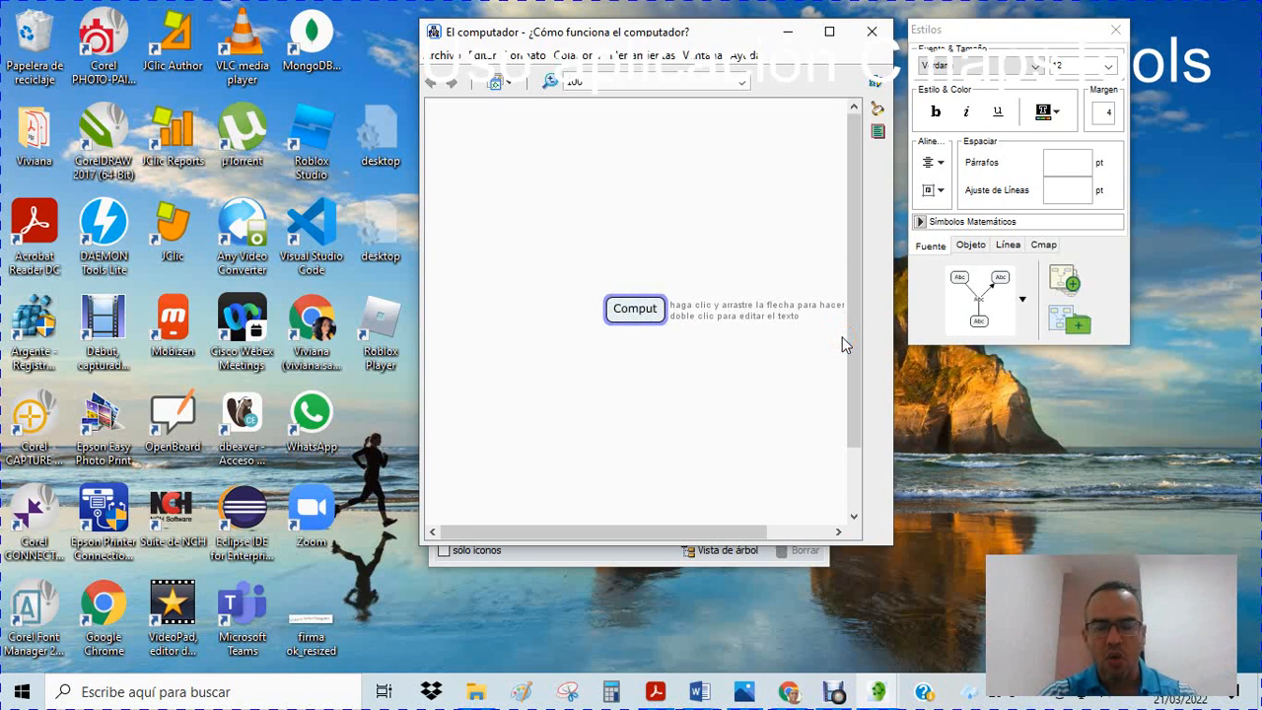
text(ador)
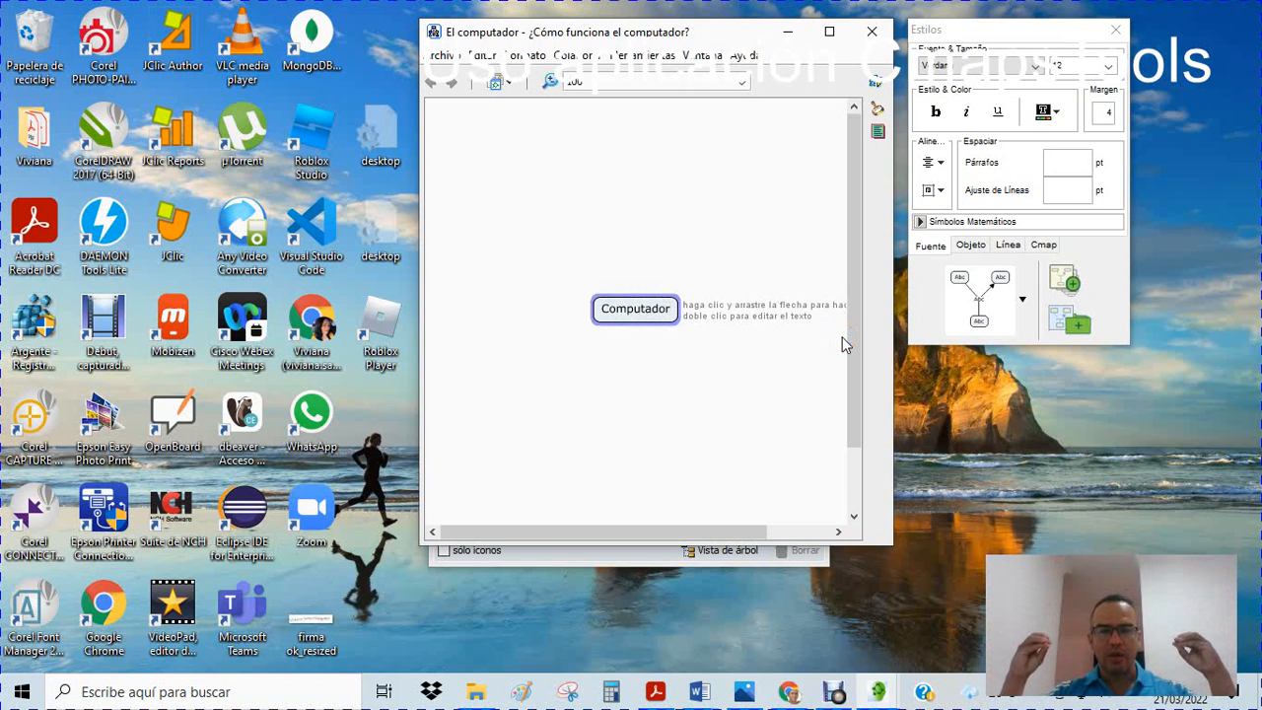
Move the Computador concept up to the upper middle of the canvas
click(649, 364)
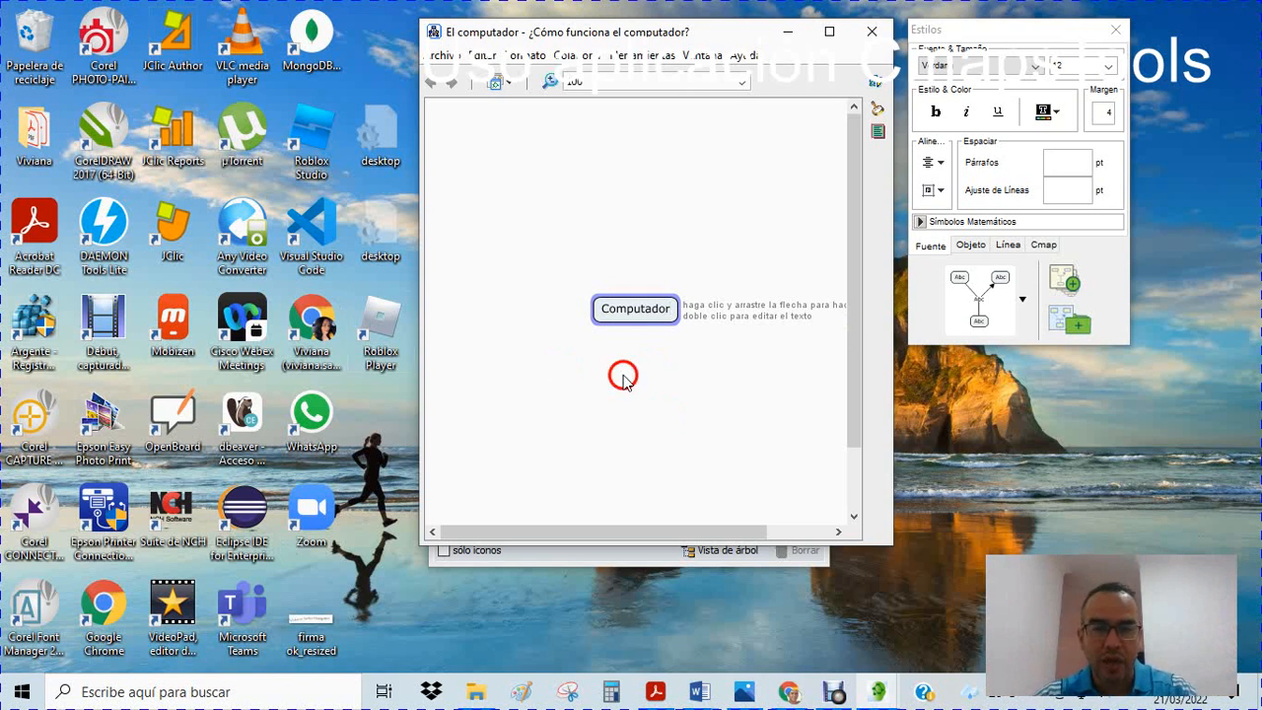
click(620, 236)
drag(633, 314, 623, 204)
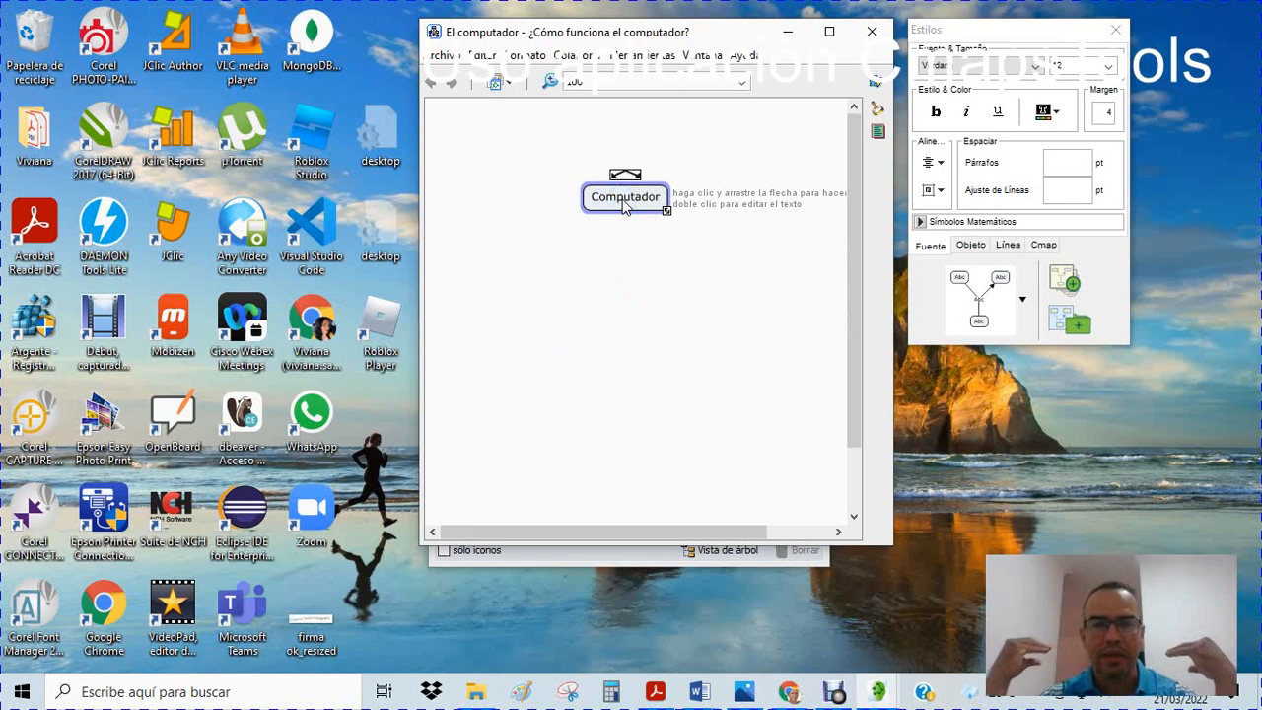
click(622, 200)
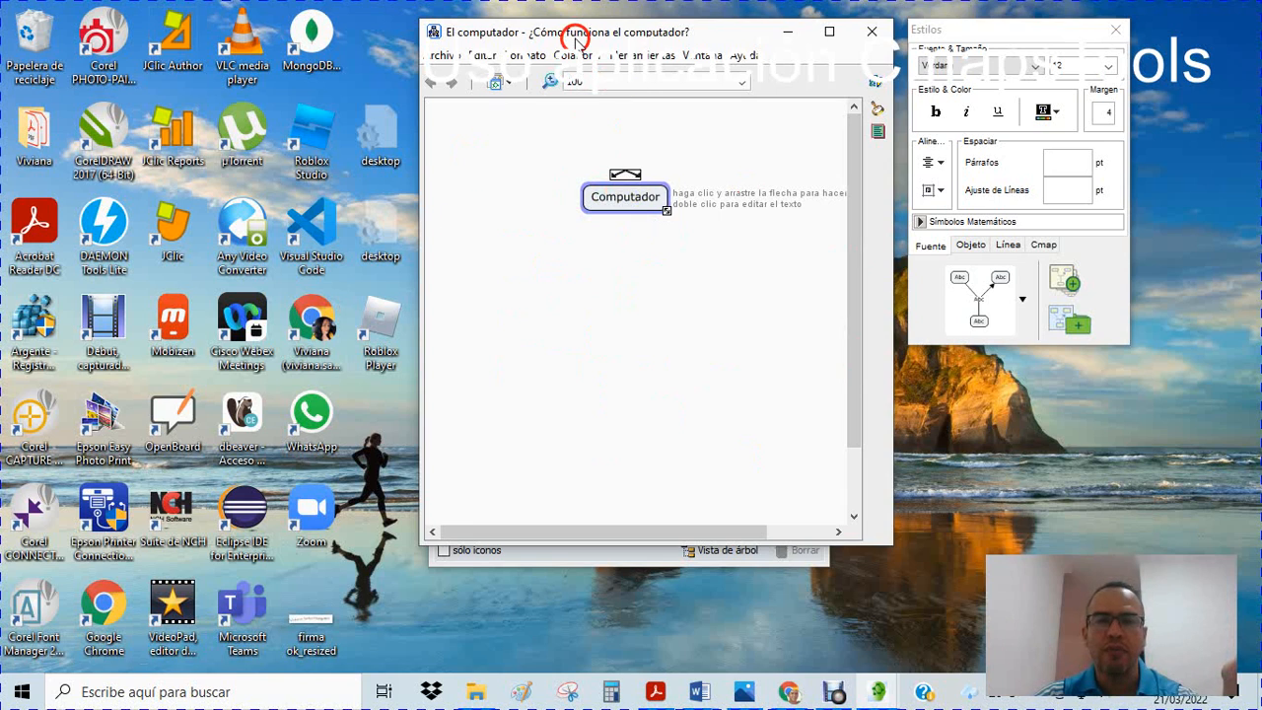
Add a concept labelled "Hardware" below and to the left of Computador
double_click(540, 284)
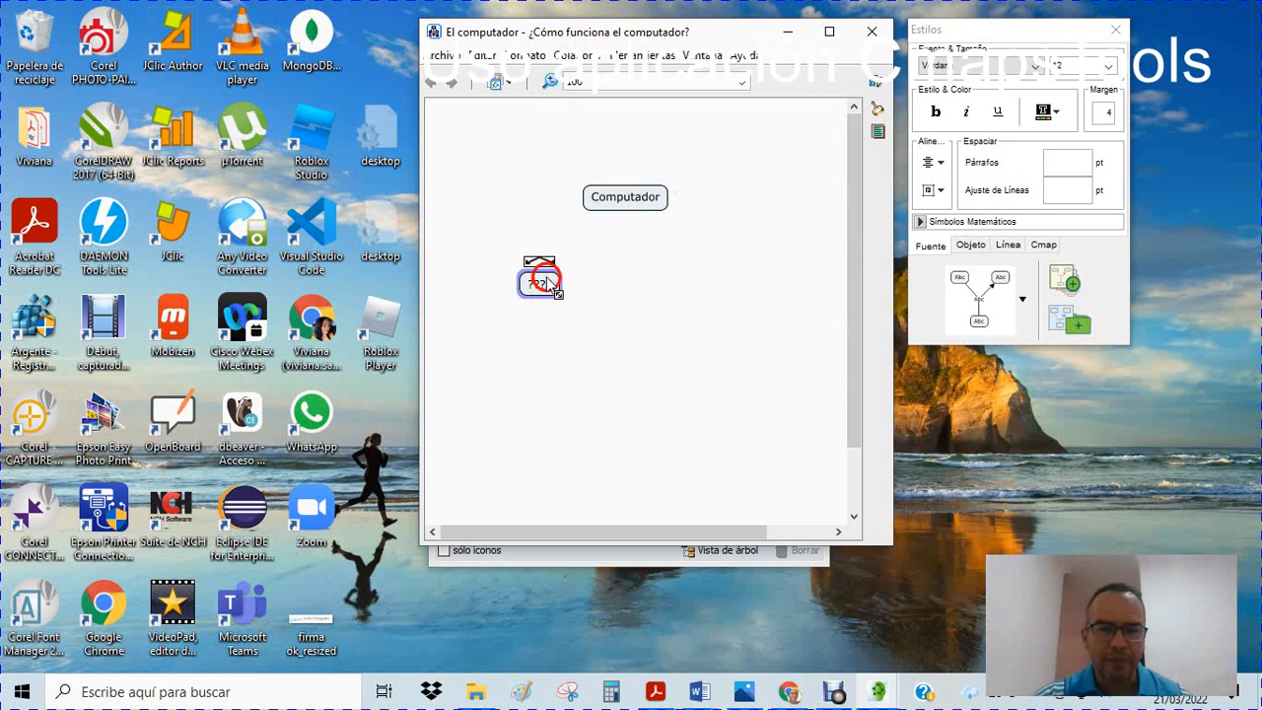
text(Har)
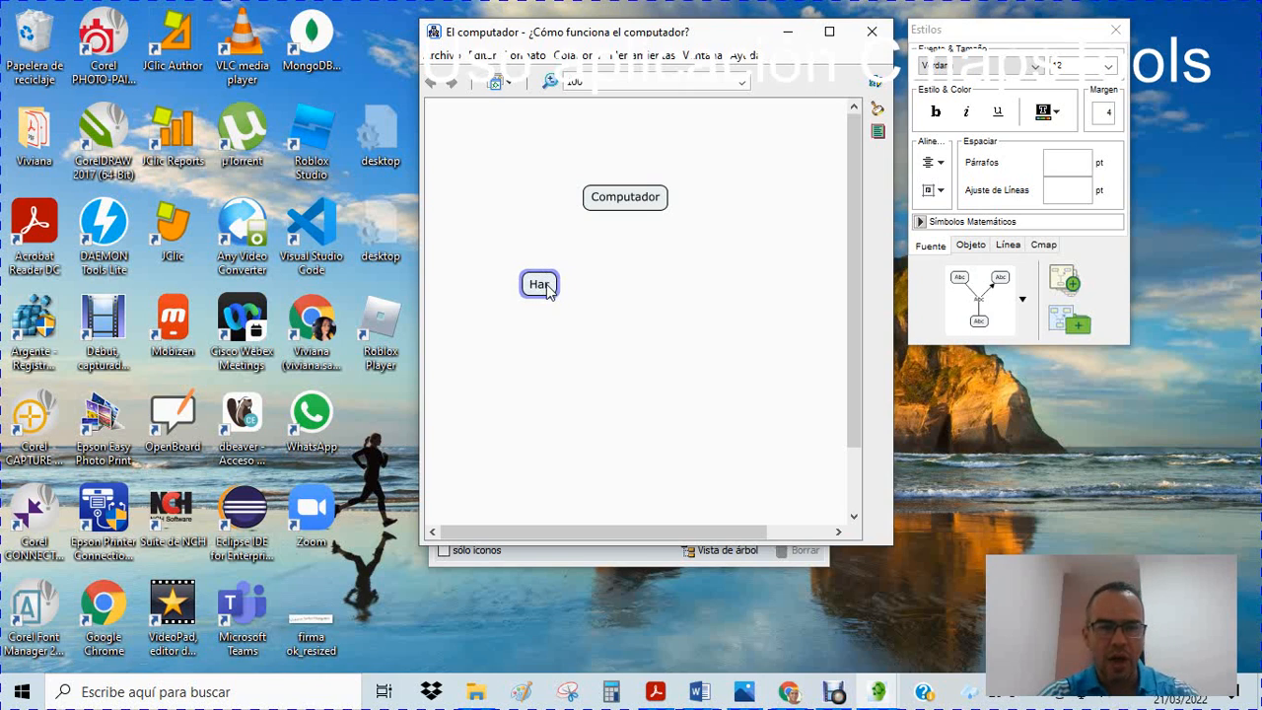
text(dware)
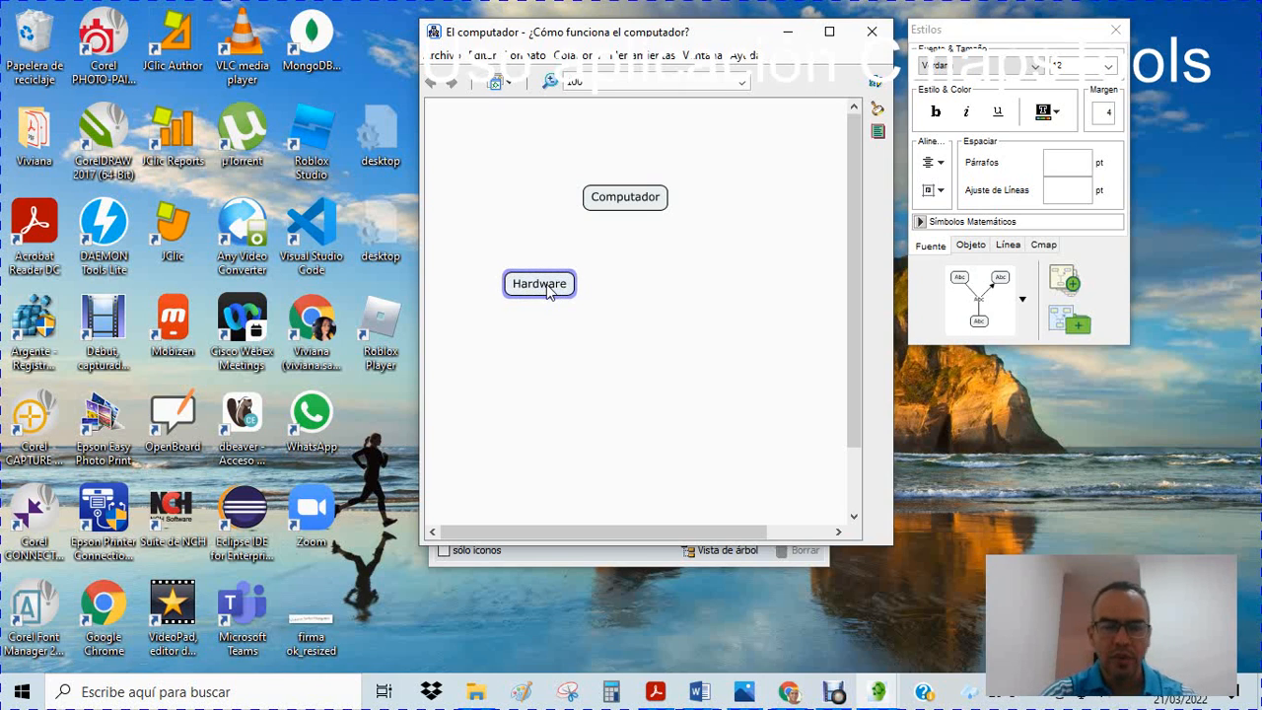
Add a concept labelled "Software" to the right of Hardware, below Computador
double_click(691, 288)
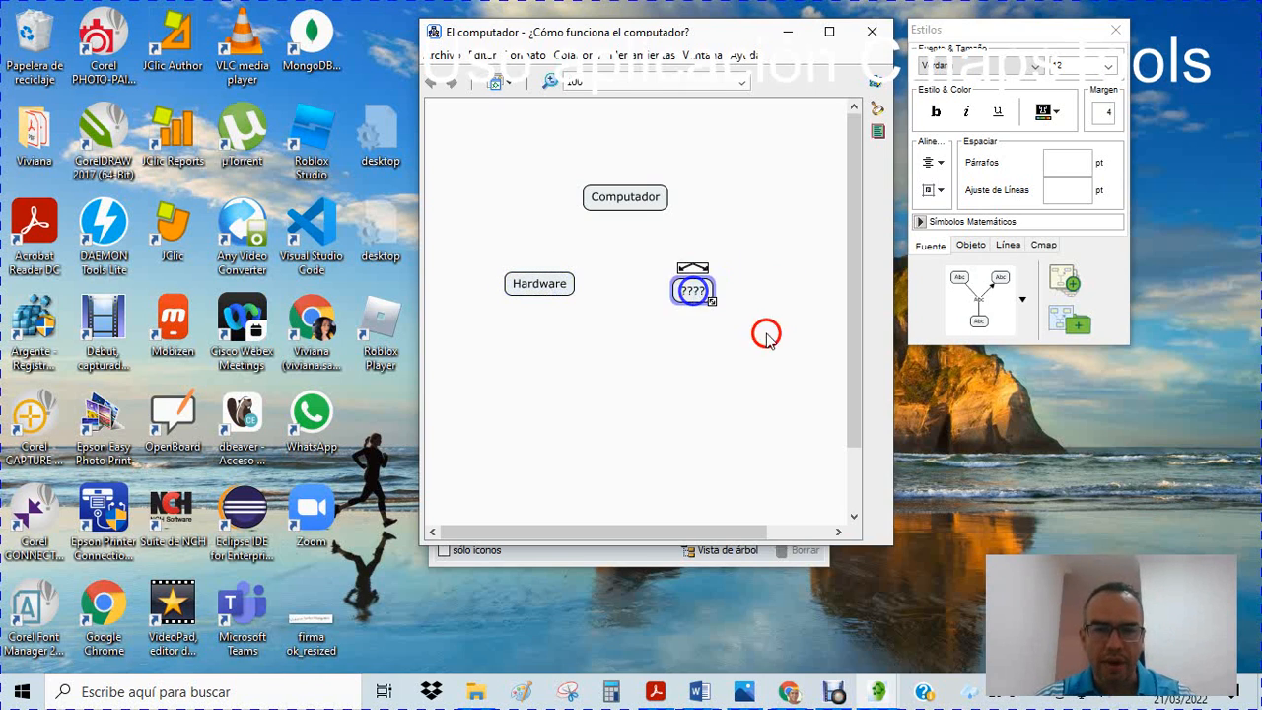
double_click(691, 287)
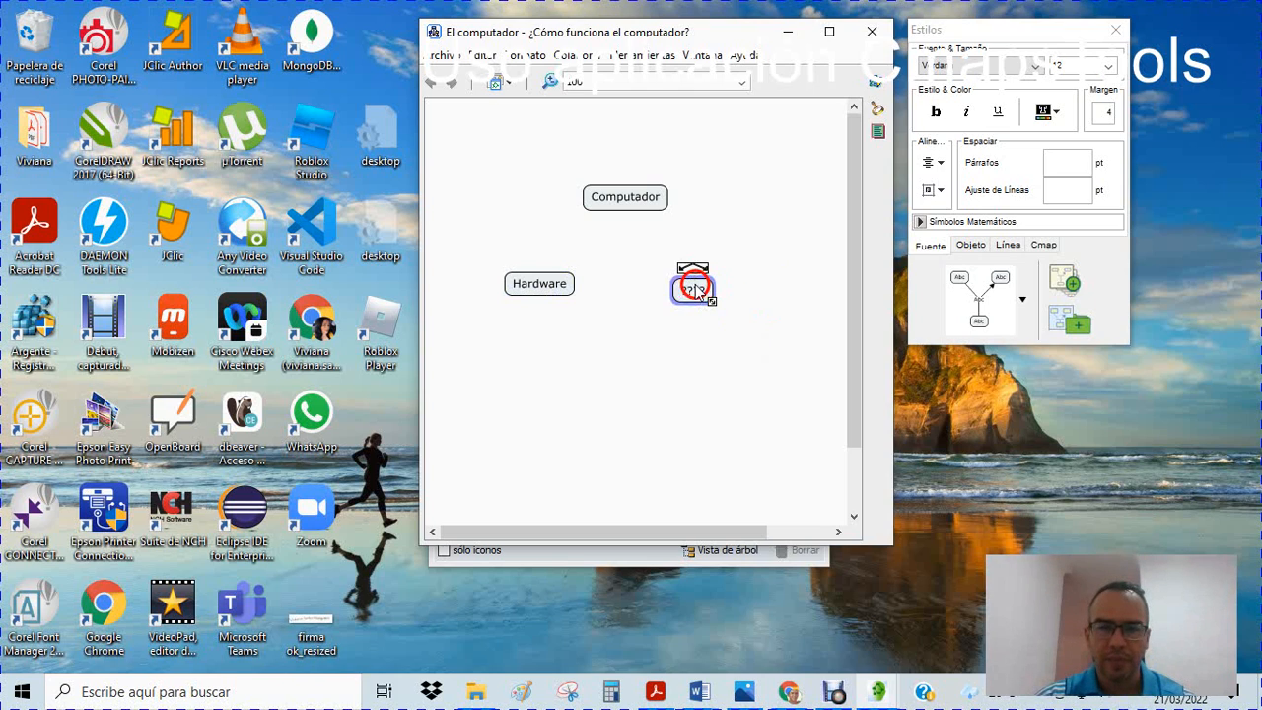
text(S)
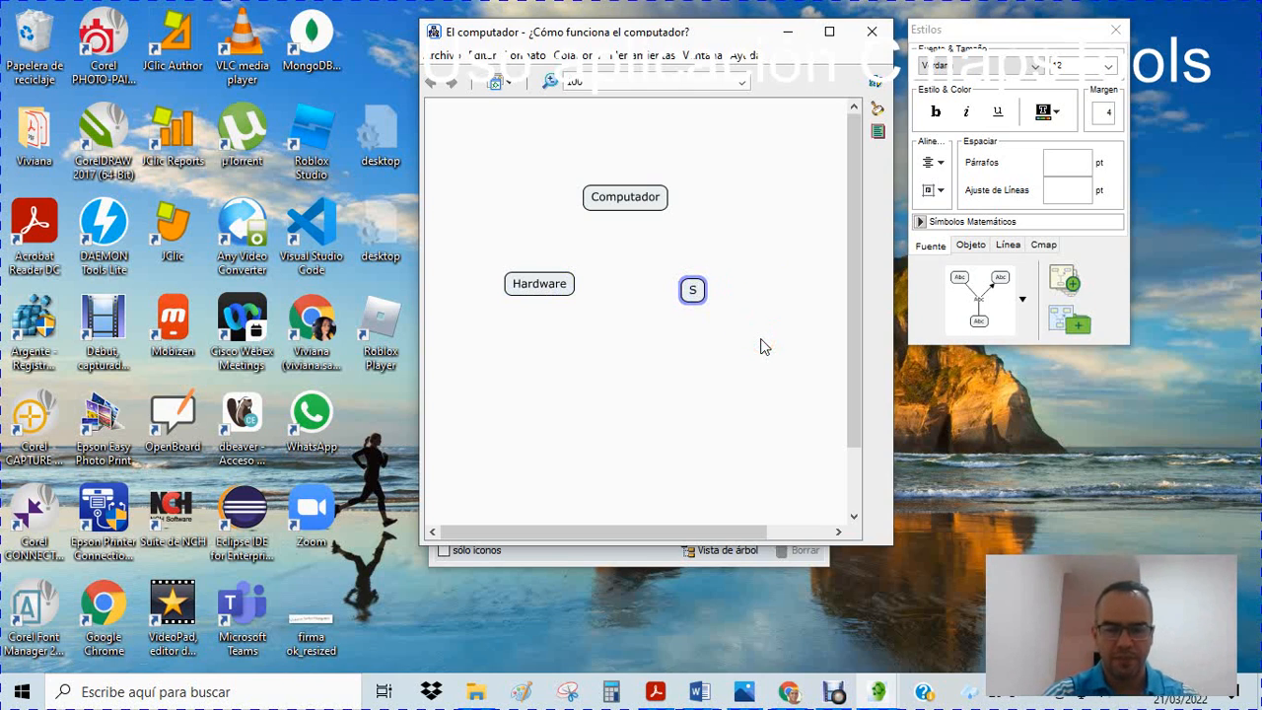
text(oftware)
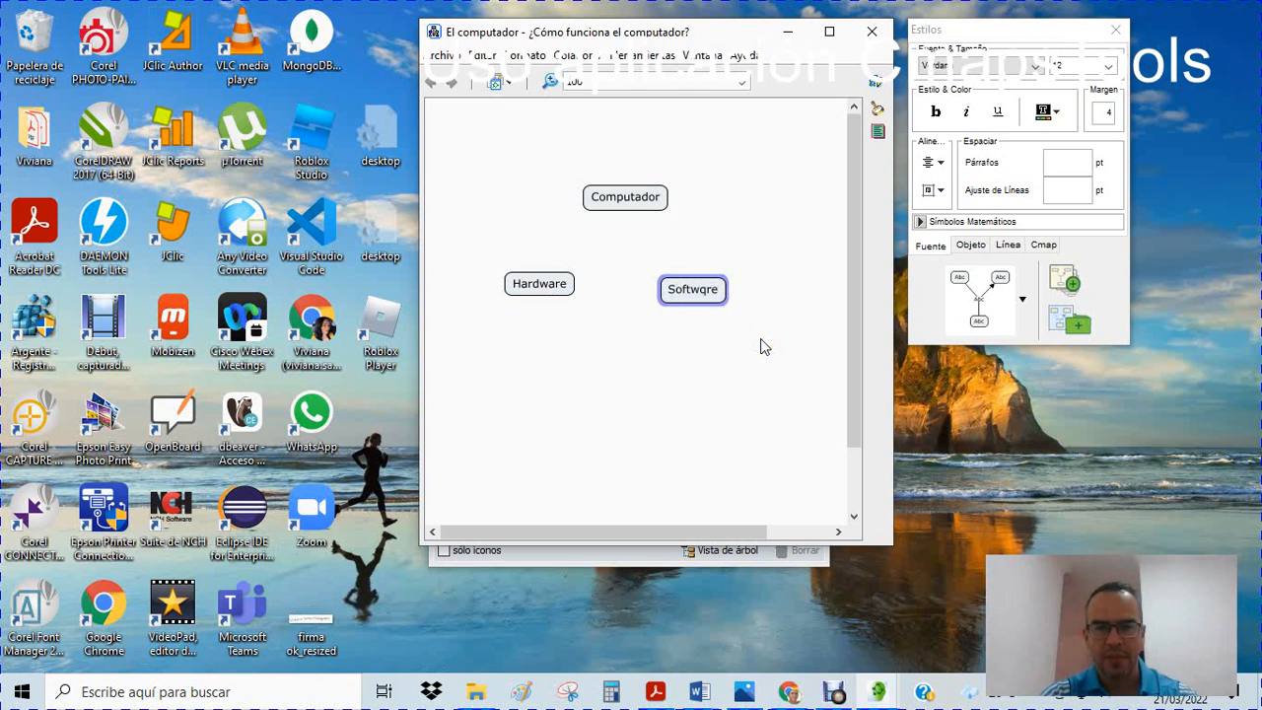
key(BackSpace)
key(BackSpace)
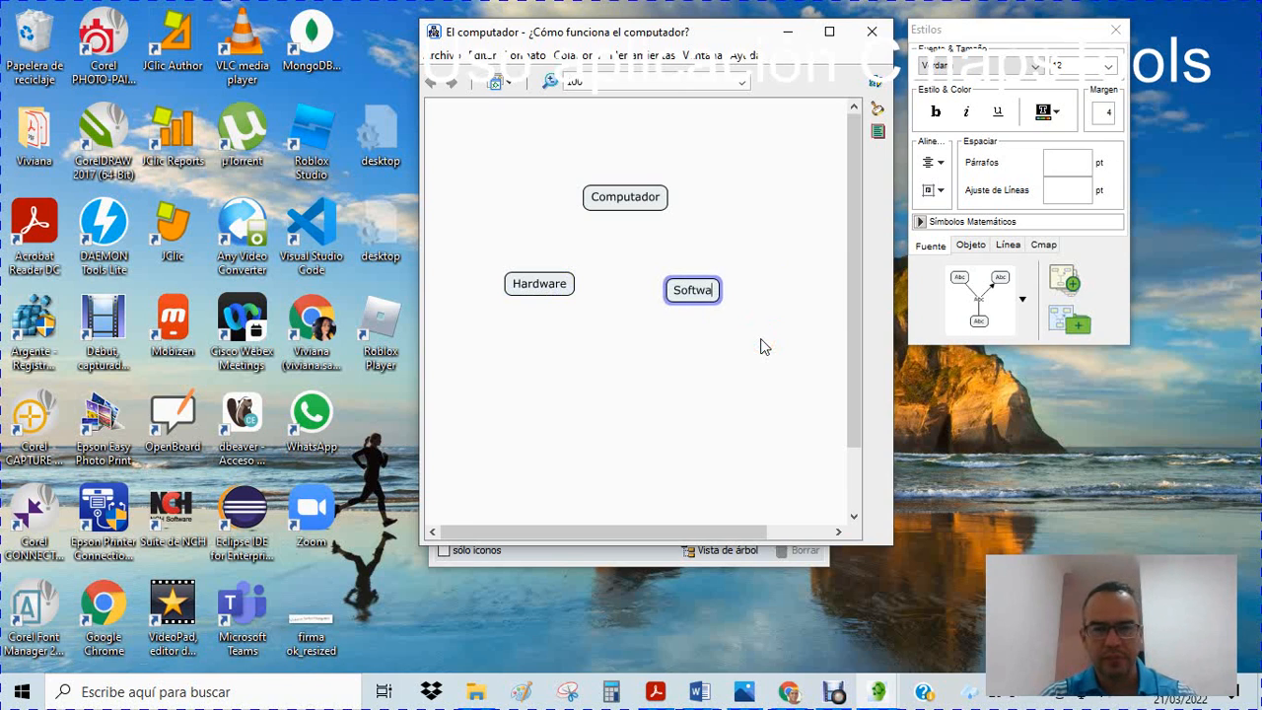
text(re)
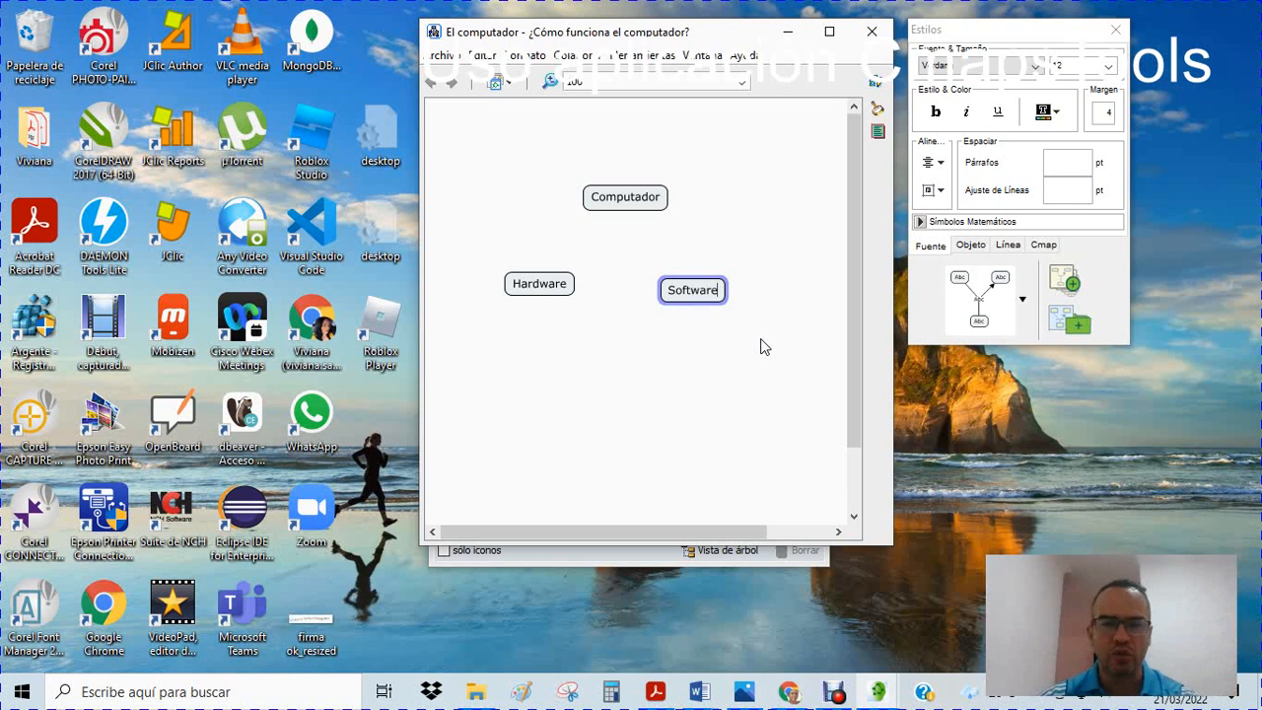
click(611, 334)
Spread the second-level concepts apart by moving Software up and right, and Hardware slightly up and left
click(693, 292)
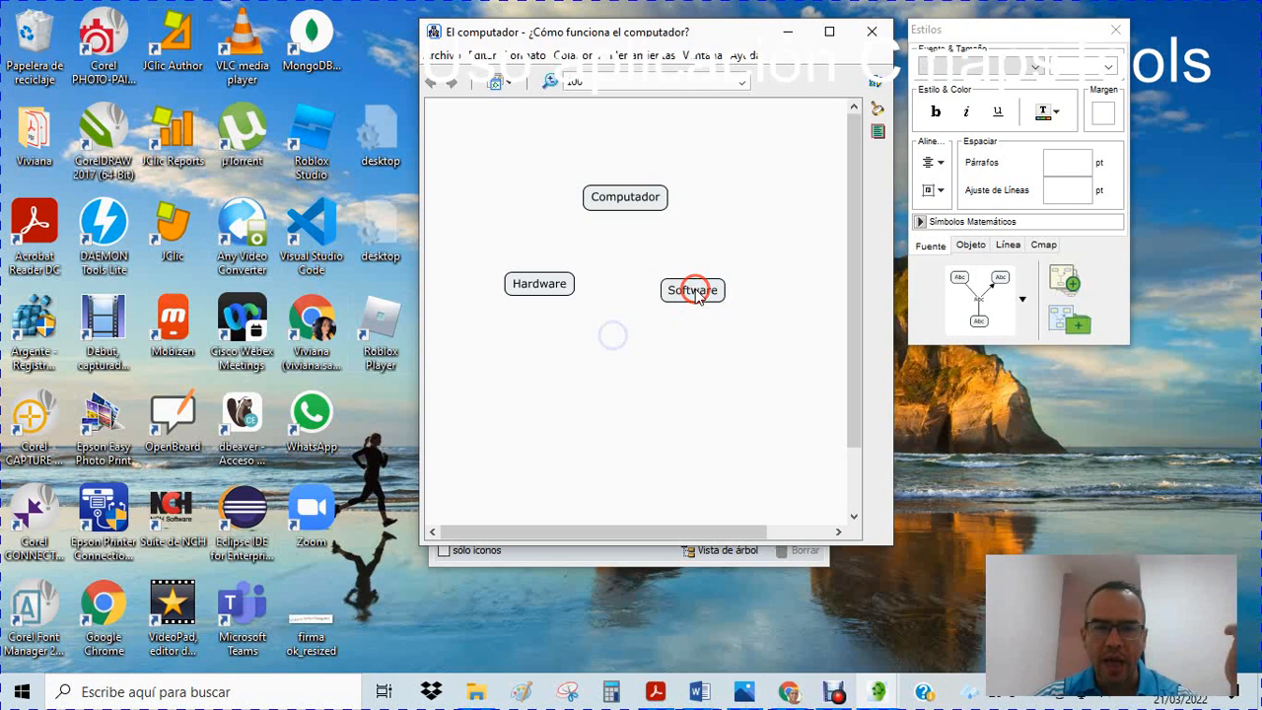
drag(694, 292, 741, 276)
drag(558, 281, 538, 275)
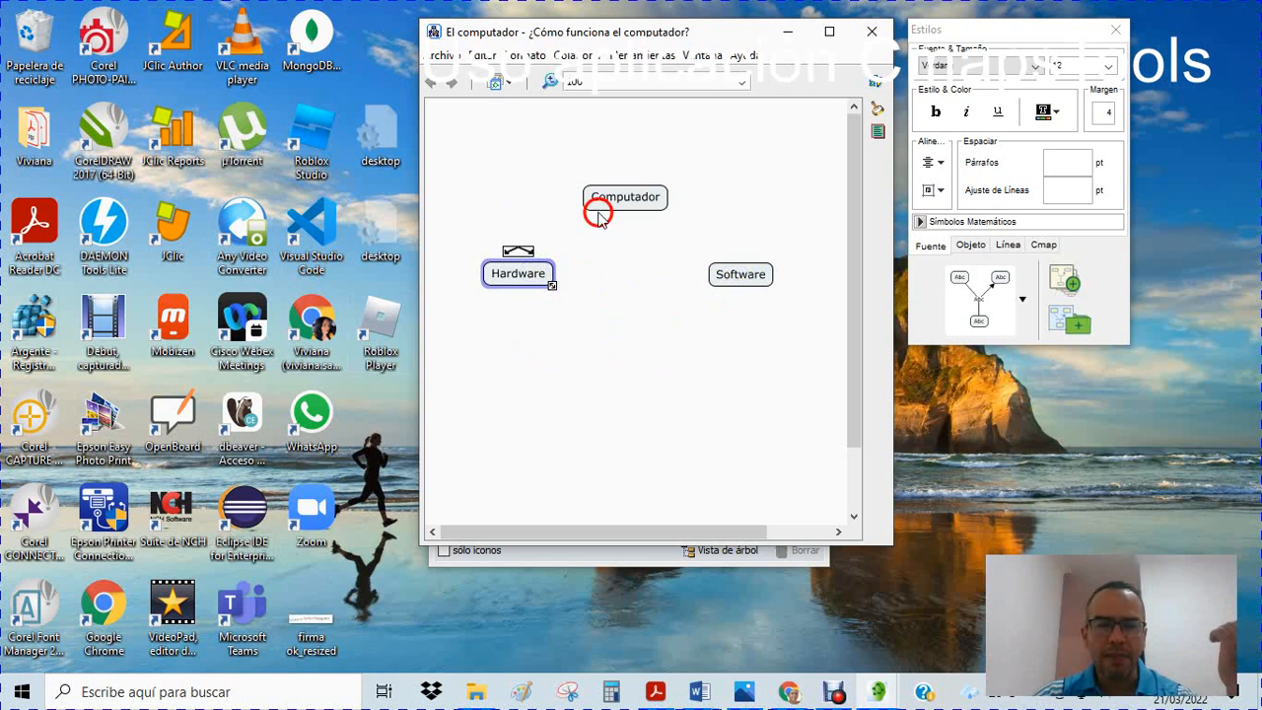
Add two concepts labelled "Pantalla" and "Cpu" side by side below Hardware
double_click(489, 354)
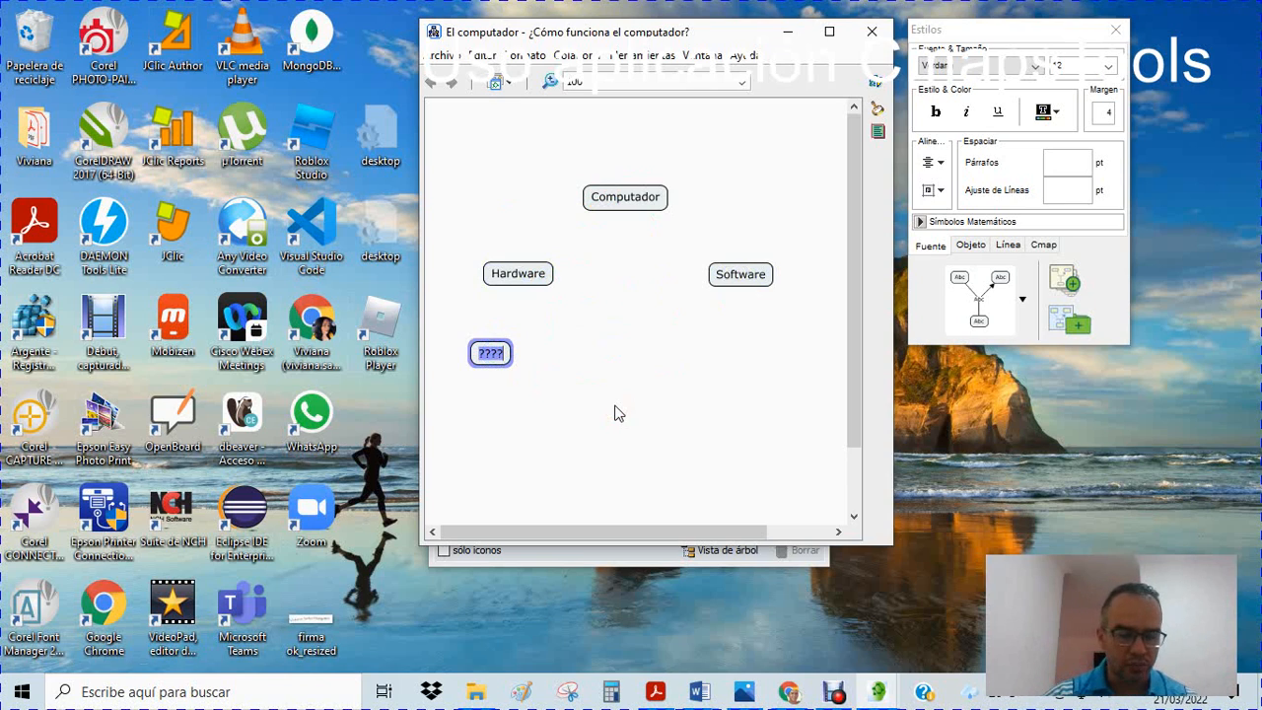
text(P)
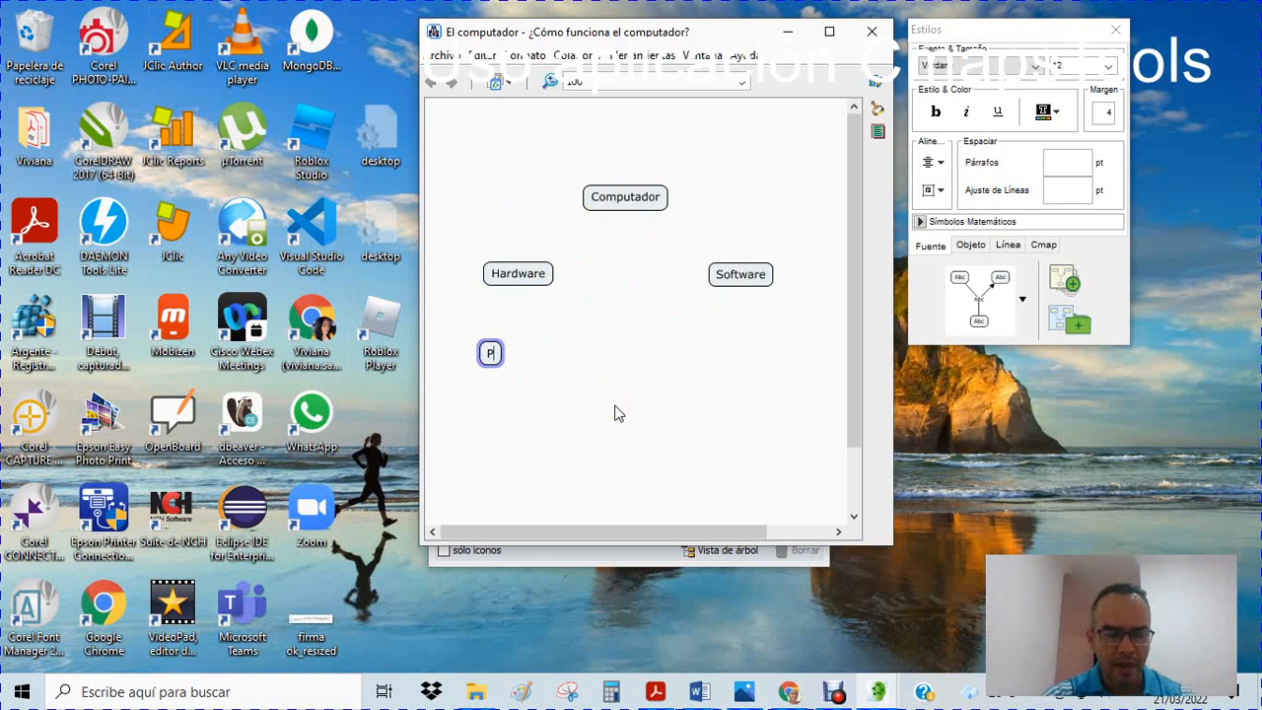
text(antalla)
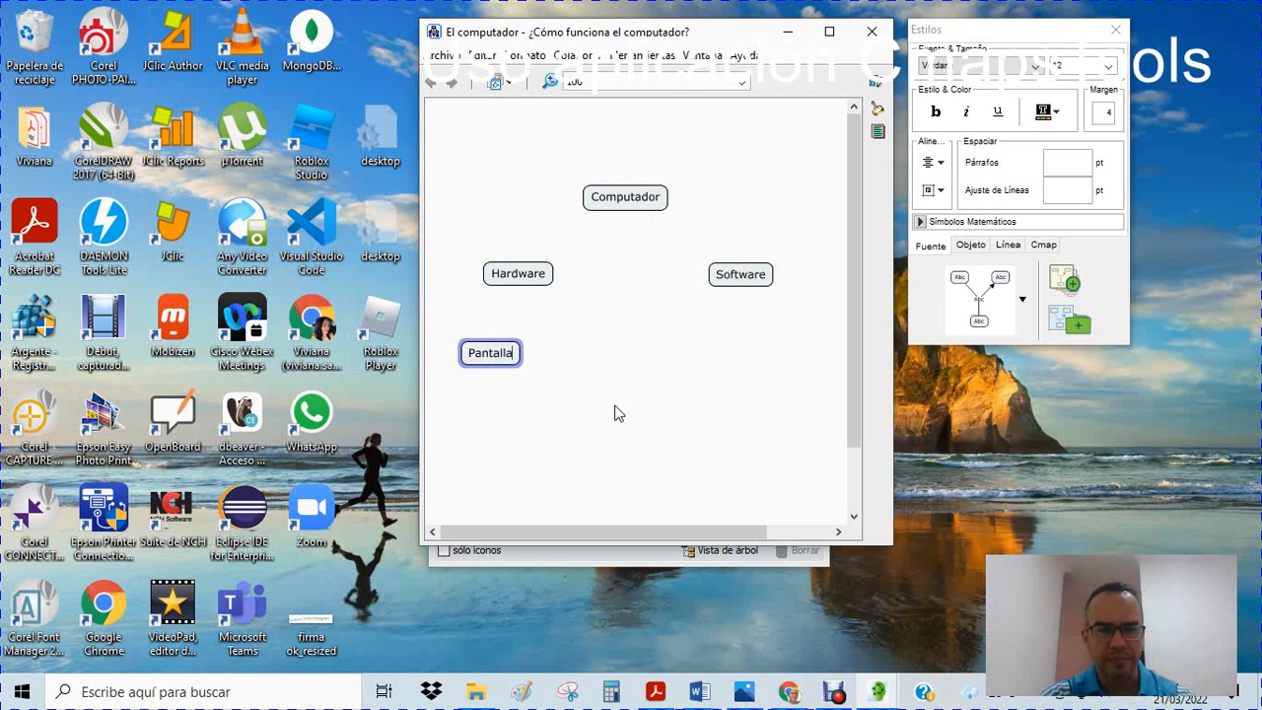
double_click(571, 353)
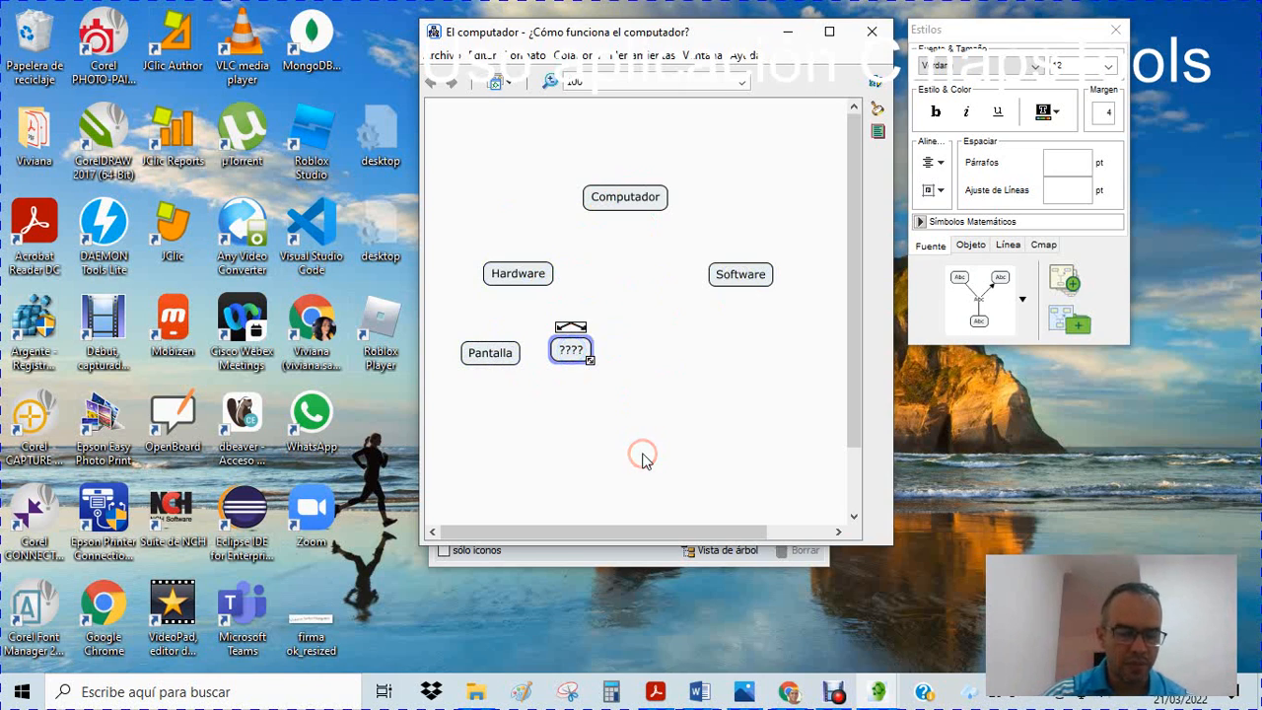
text(Cpu)
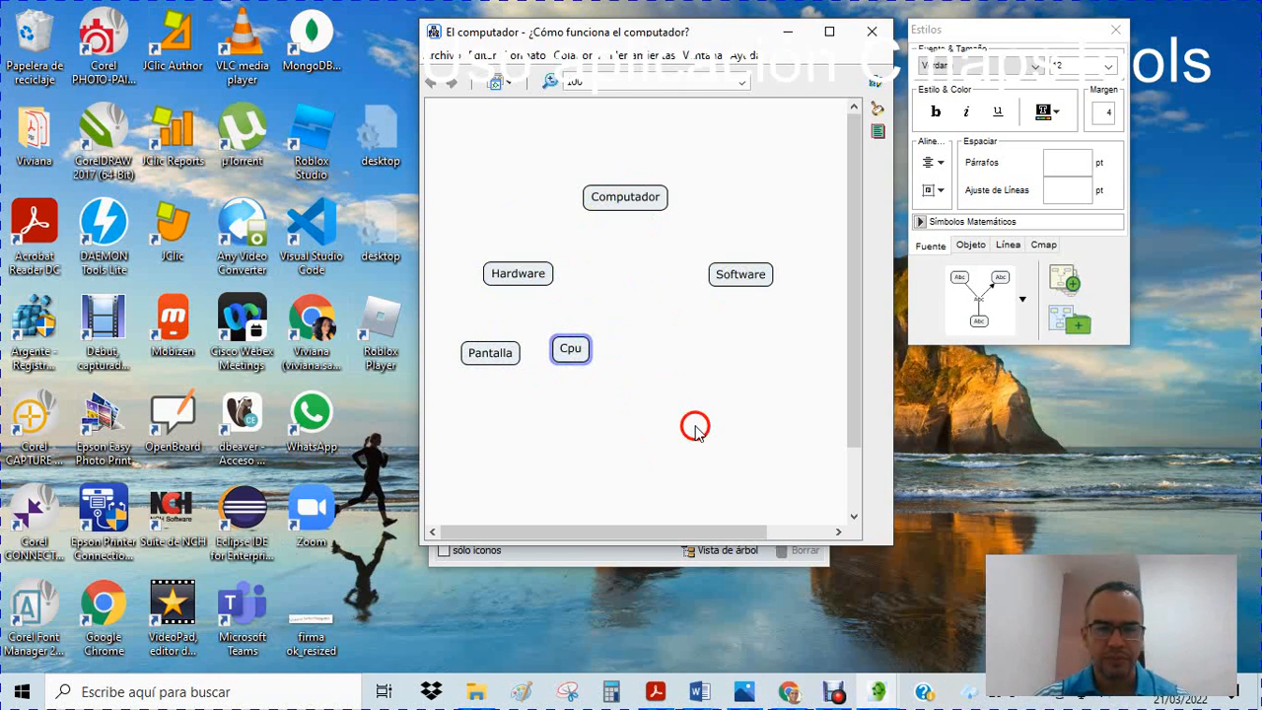
Add a concept labelled "Mouse" to the right of Cpu and slightly lower
double_click(653, 374)
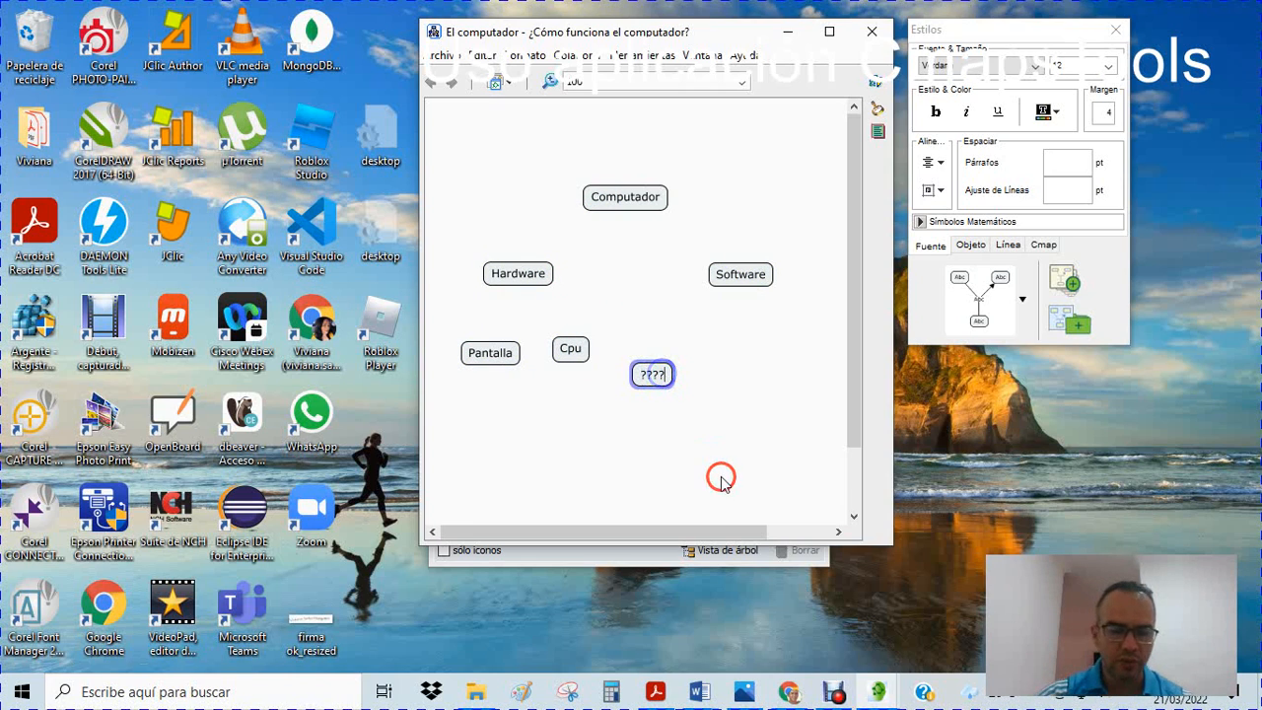
text(Mo)
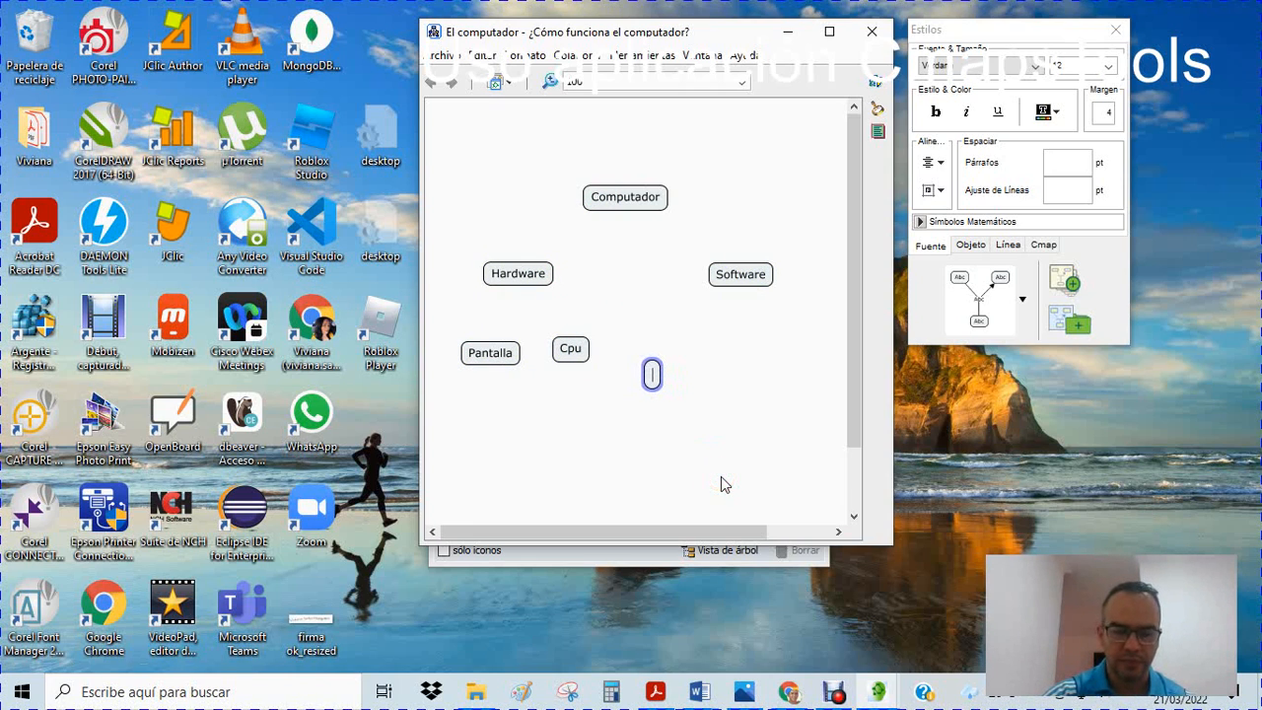
text(use)
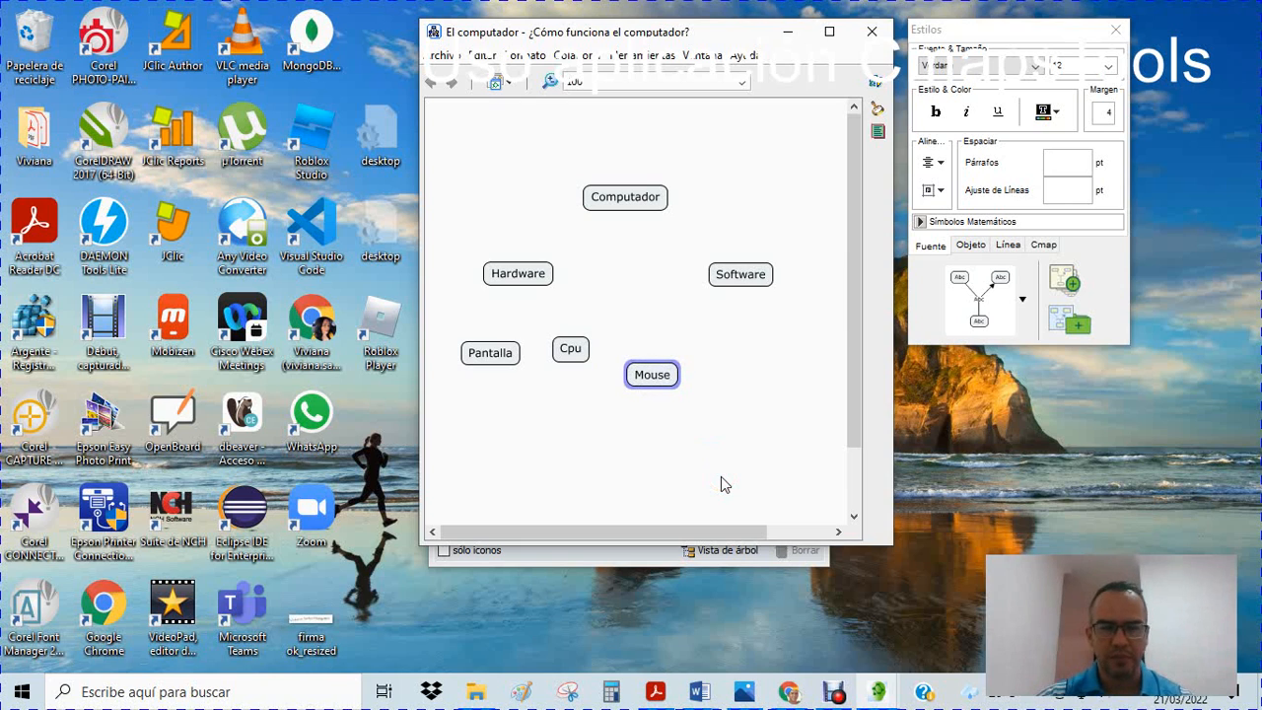
click(691, 426)
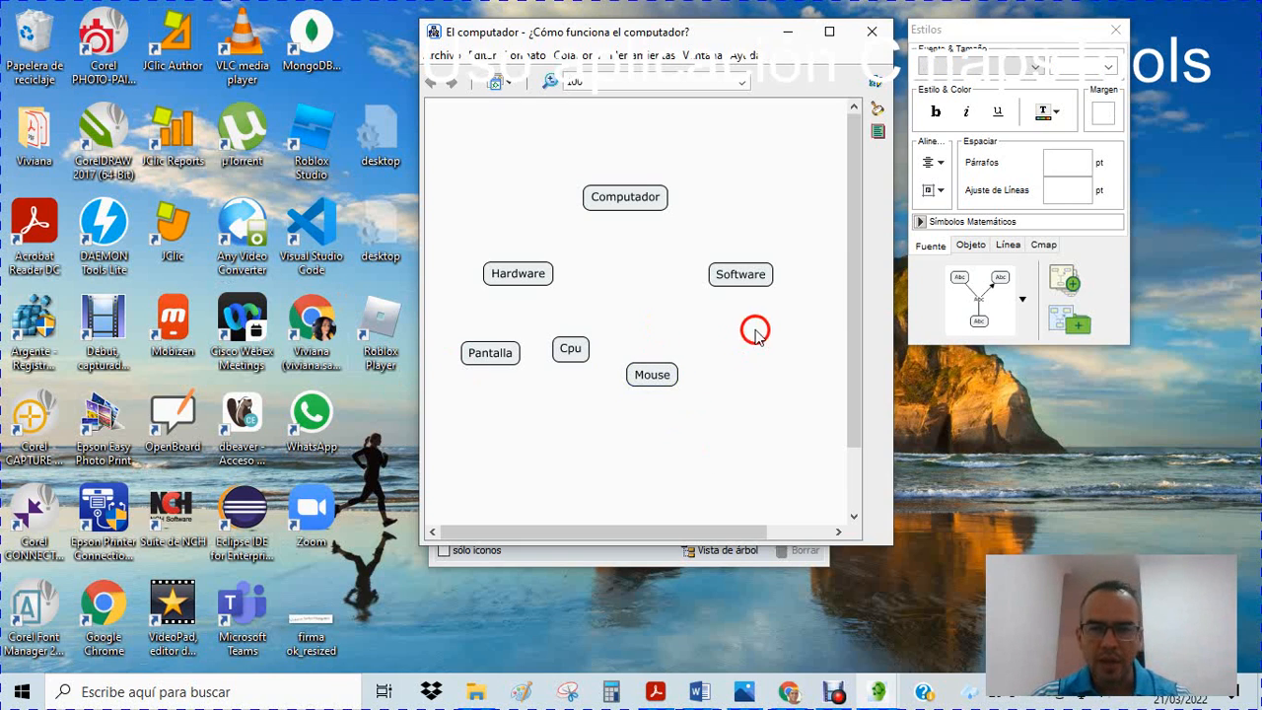
Maximize the Cmap window and add a concept labelled "Sistema operativo" just to the right of Software
click(829, 31)
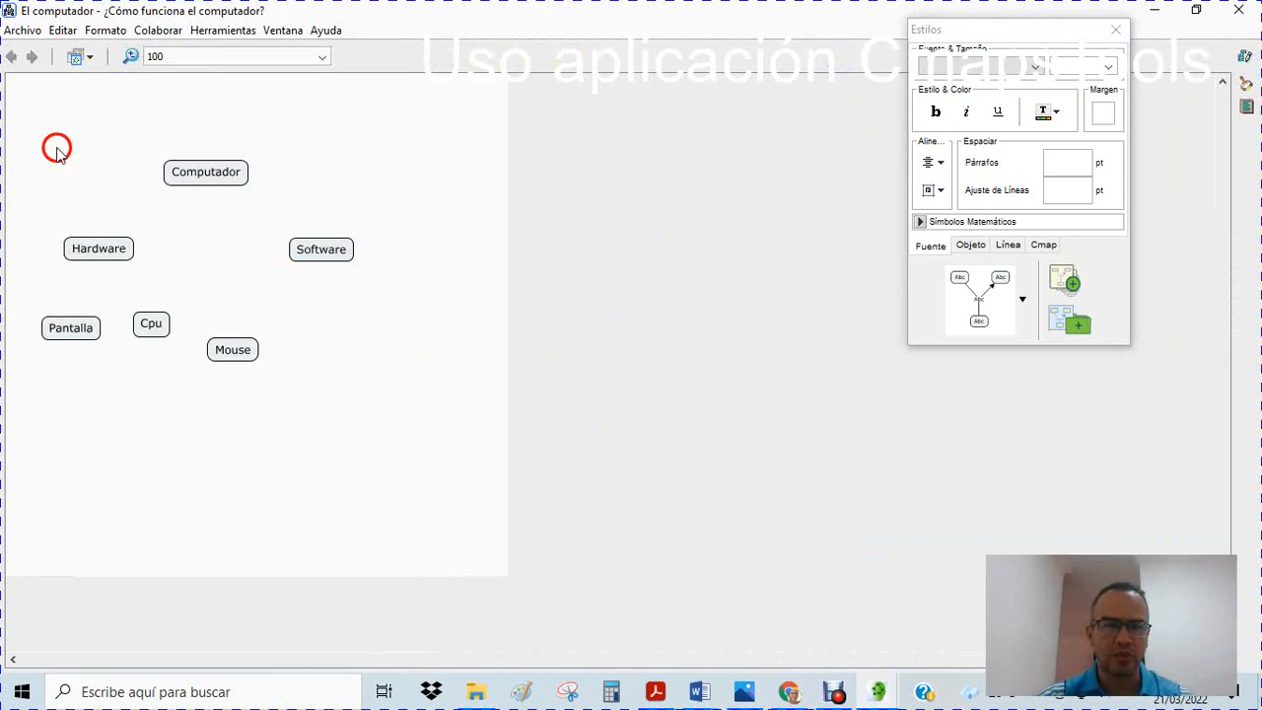
double_click(388, 251)
click(403, 252)
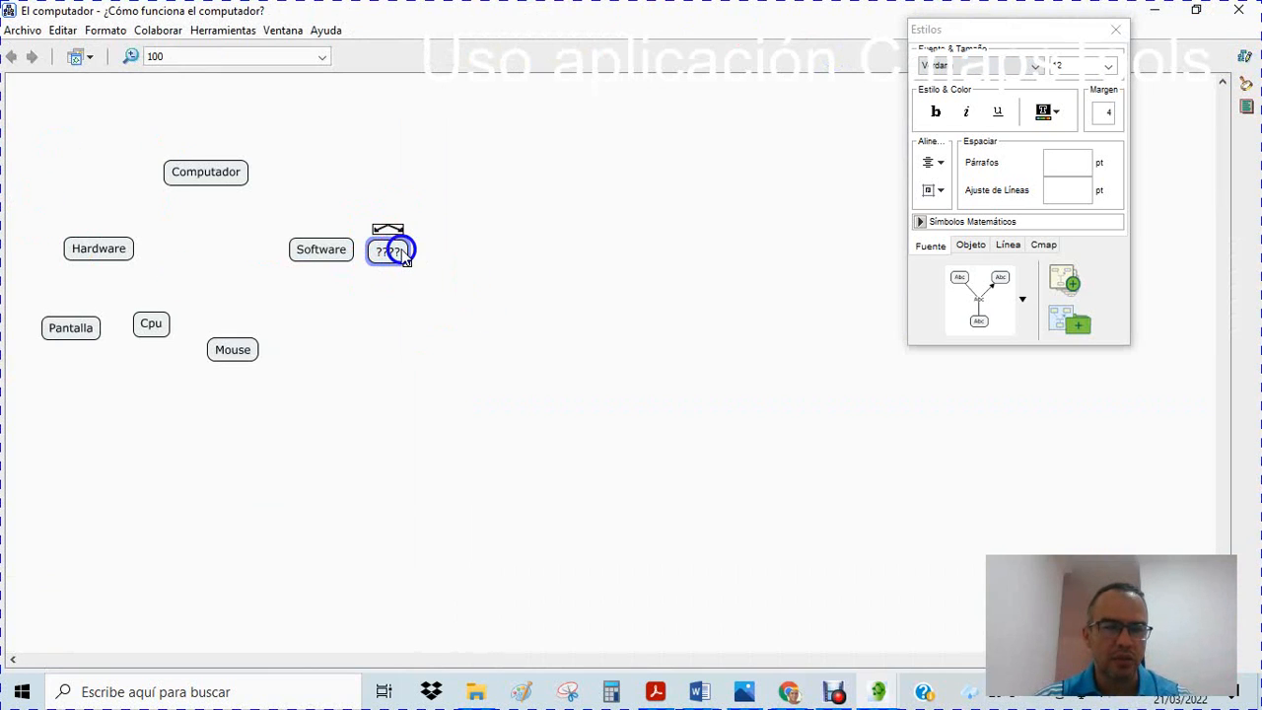
click(398, 251)
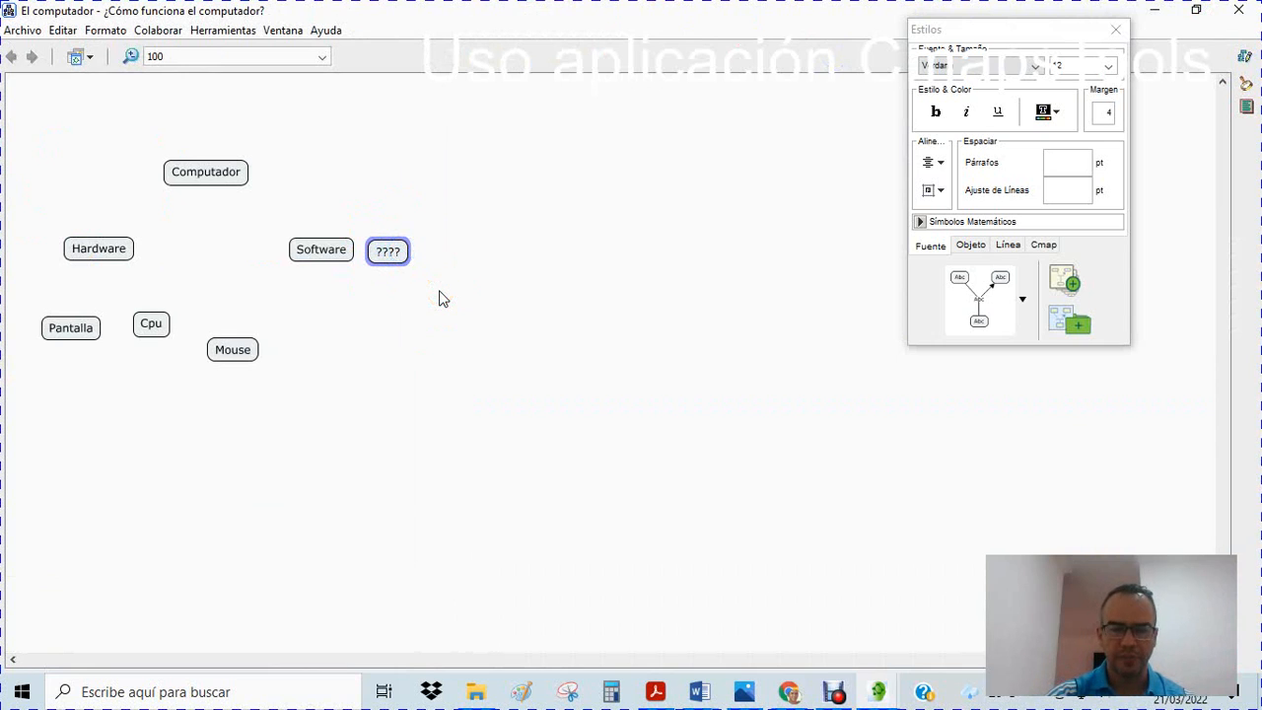
key(BackSpace)
key(BackSpace)
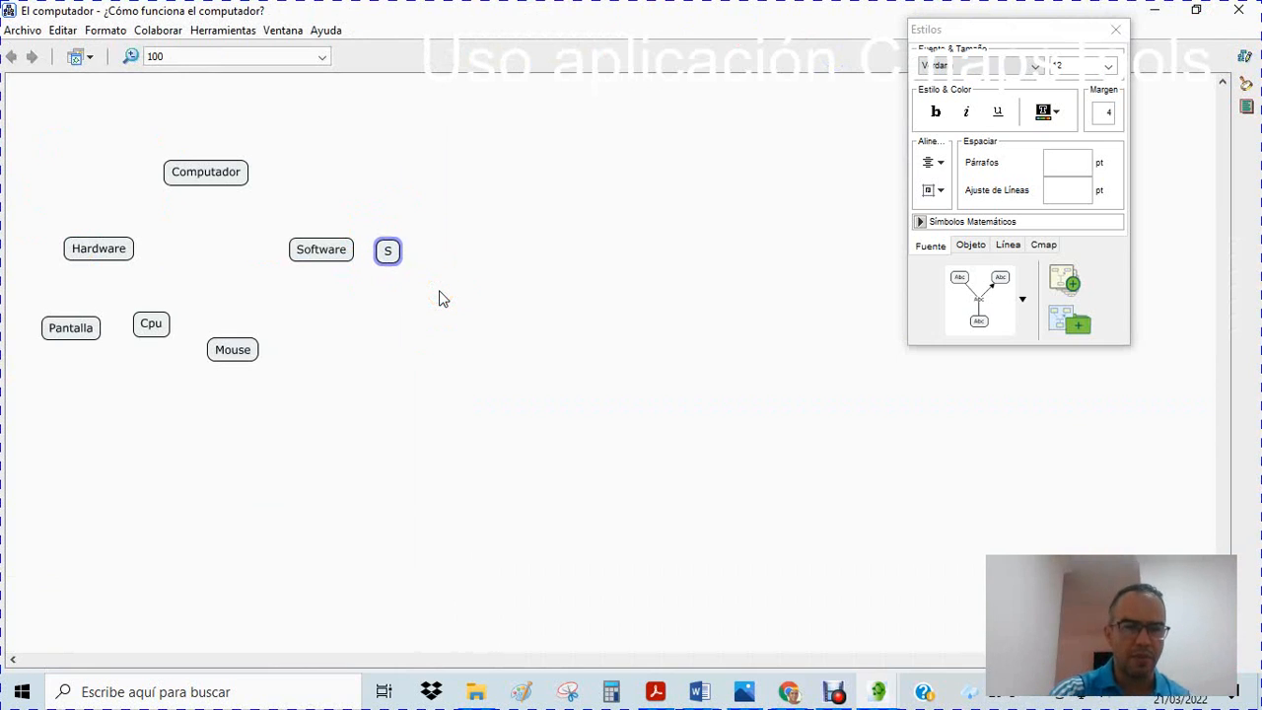
text(Sistema)
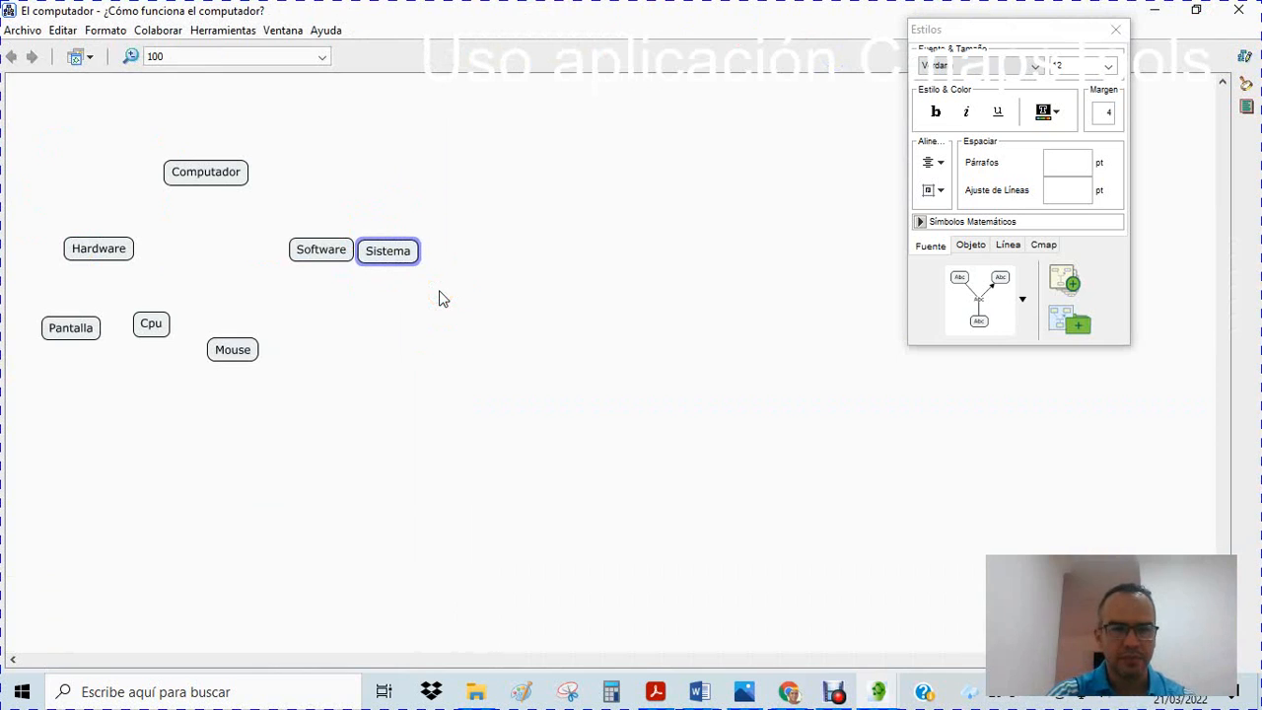
text( operatio)
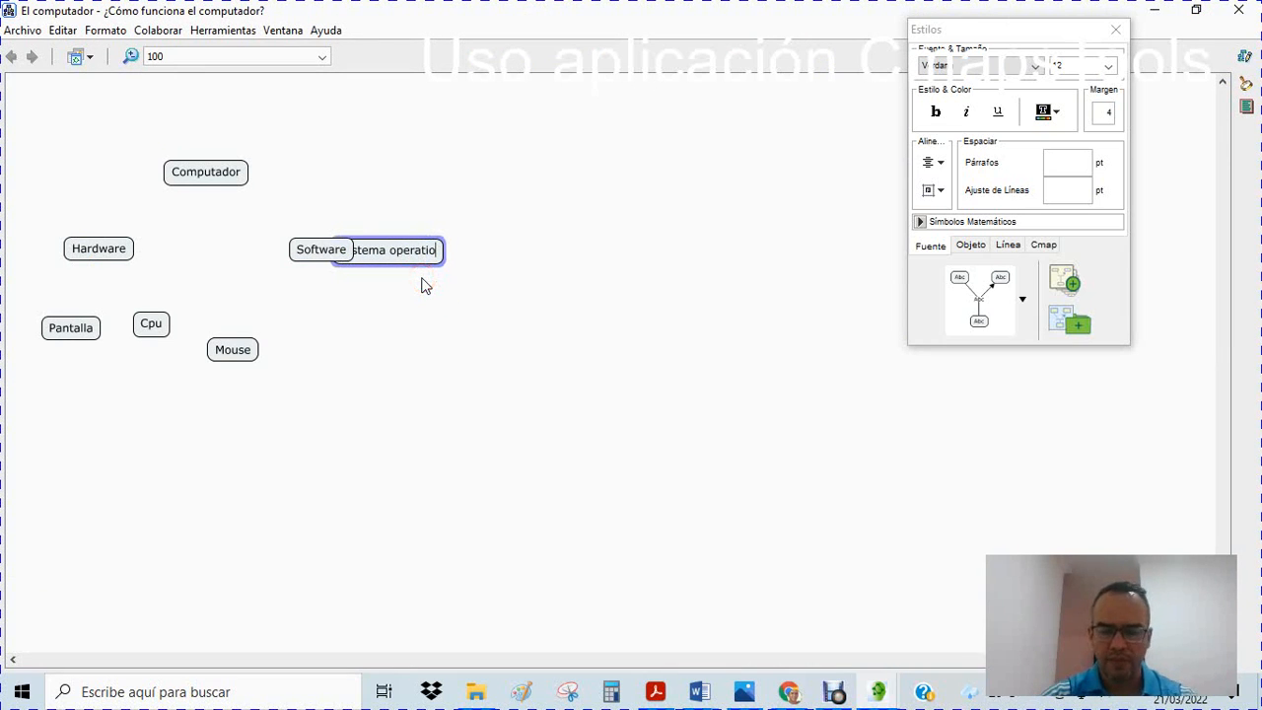
key(BackSpace)
text(v)
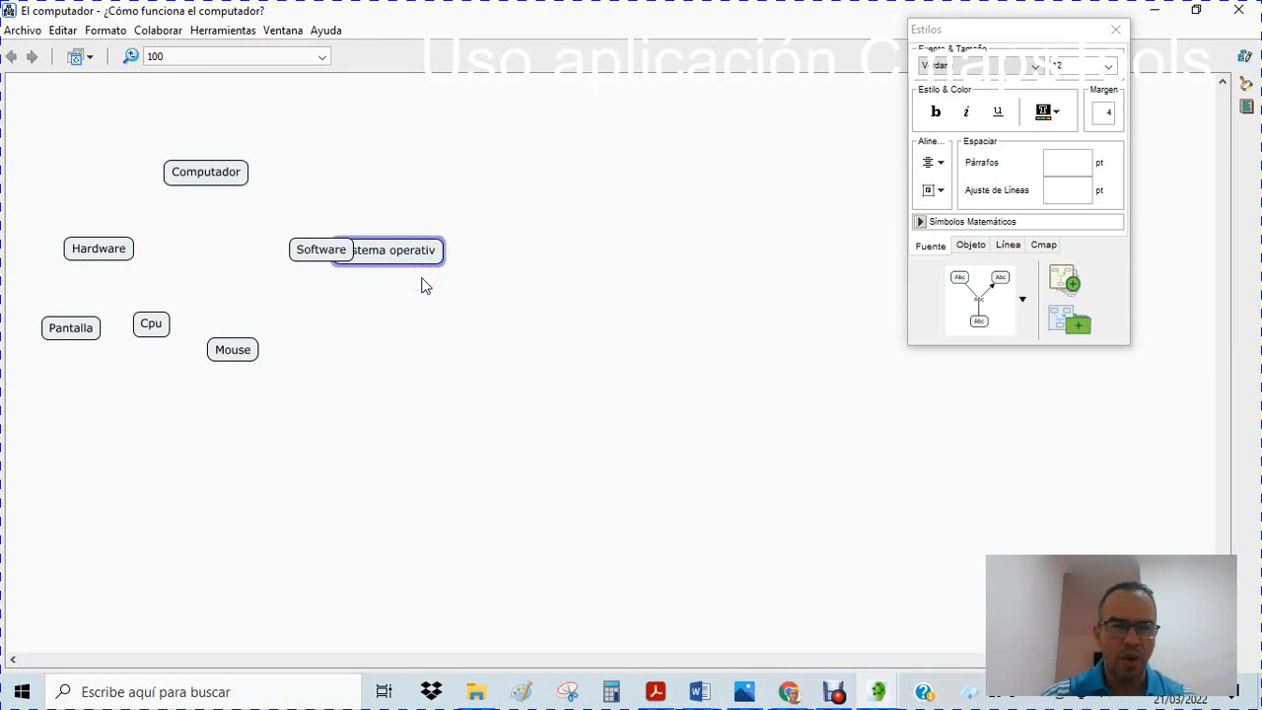
text(o)
Move the Sistema operativo concept down so it sits below Software, level with Mouse
double_click(397, 248)
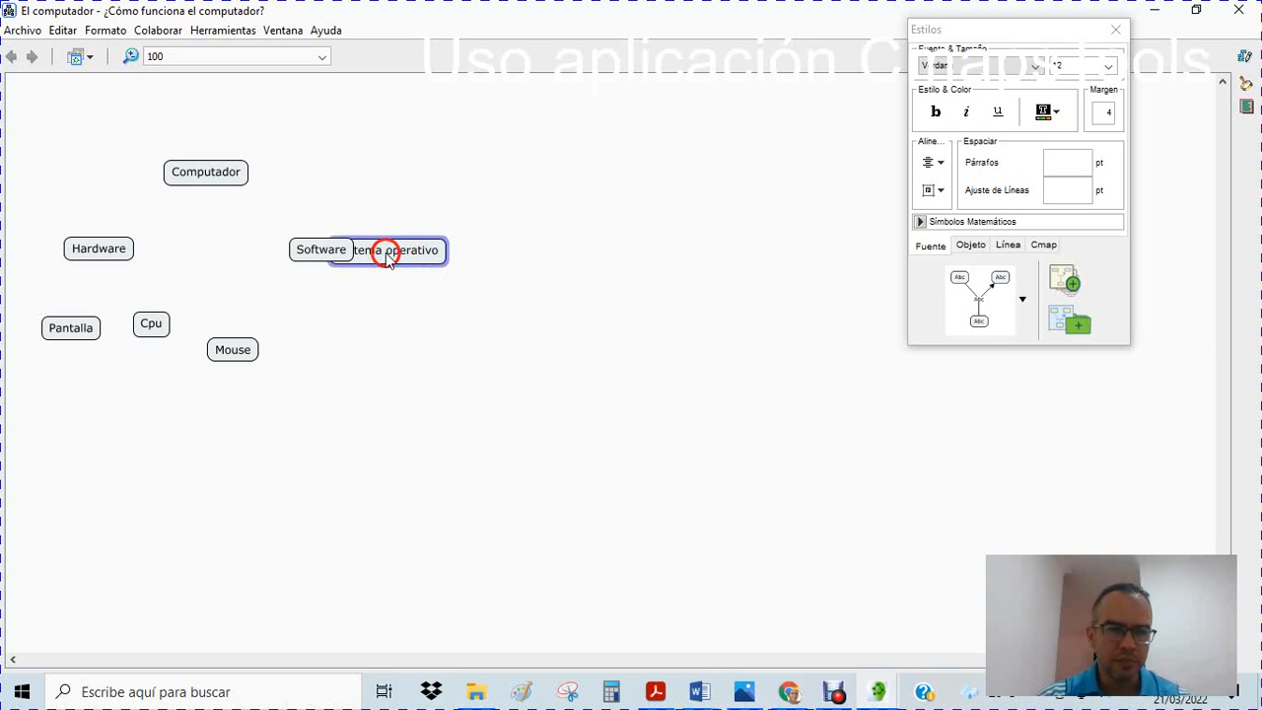
click(439, 191)
drag(372, 254, 384, 335)
Add a concept labelled "Admininstrador de diapositivas" and position it clear of Sistema operativo, to its right
double_click(527, 350)
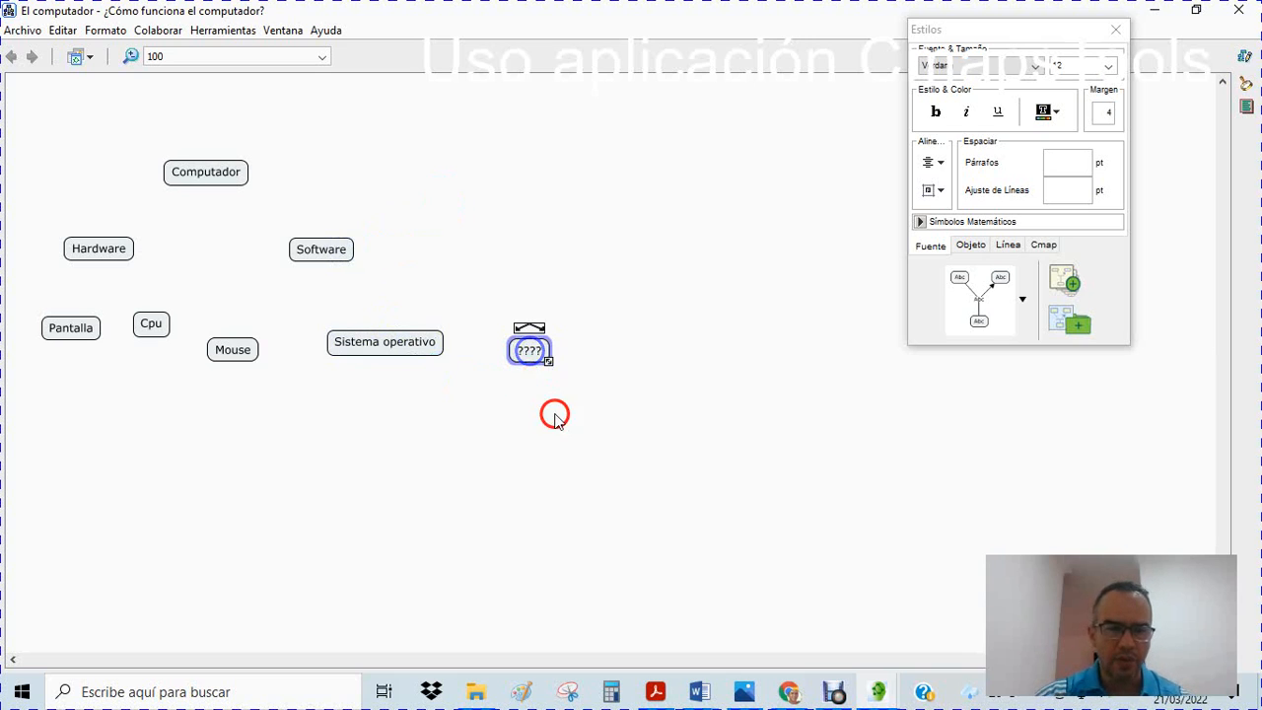
click(530, 350)
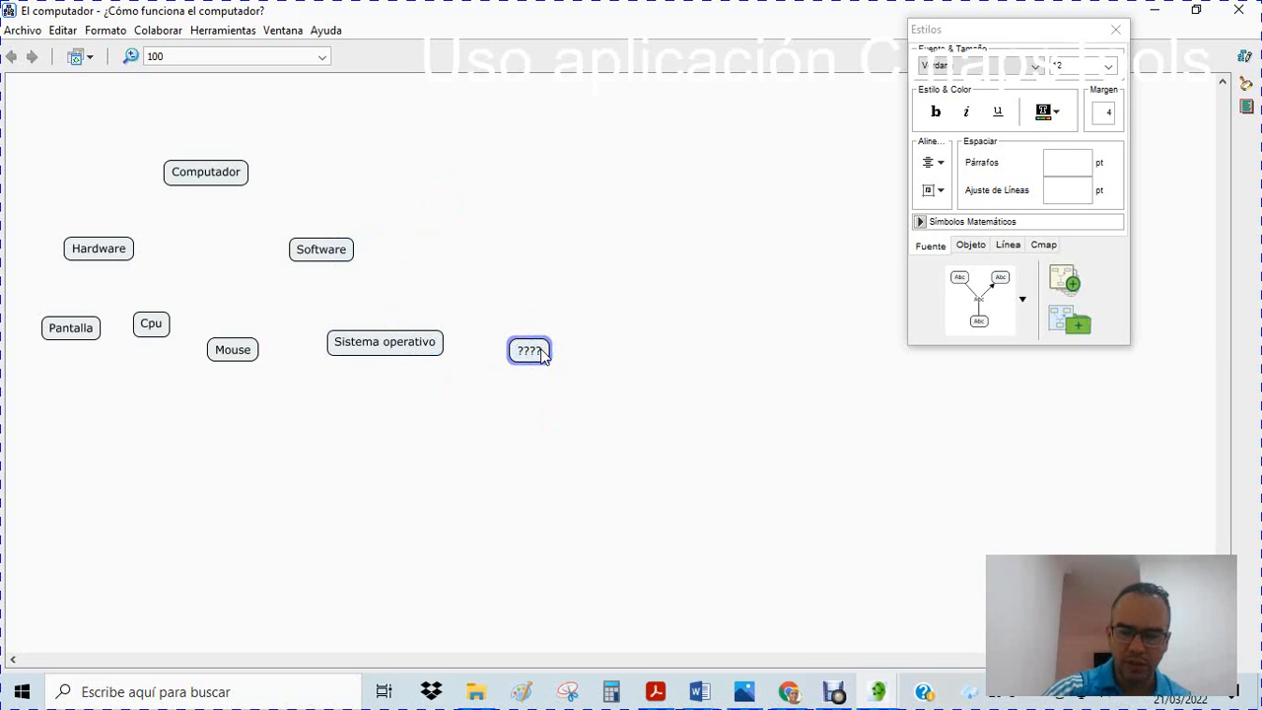
text(A)
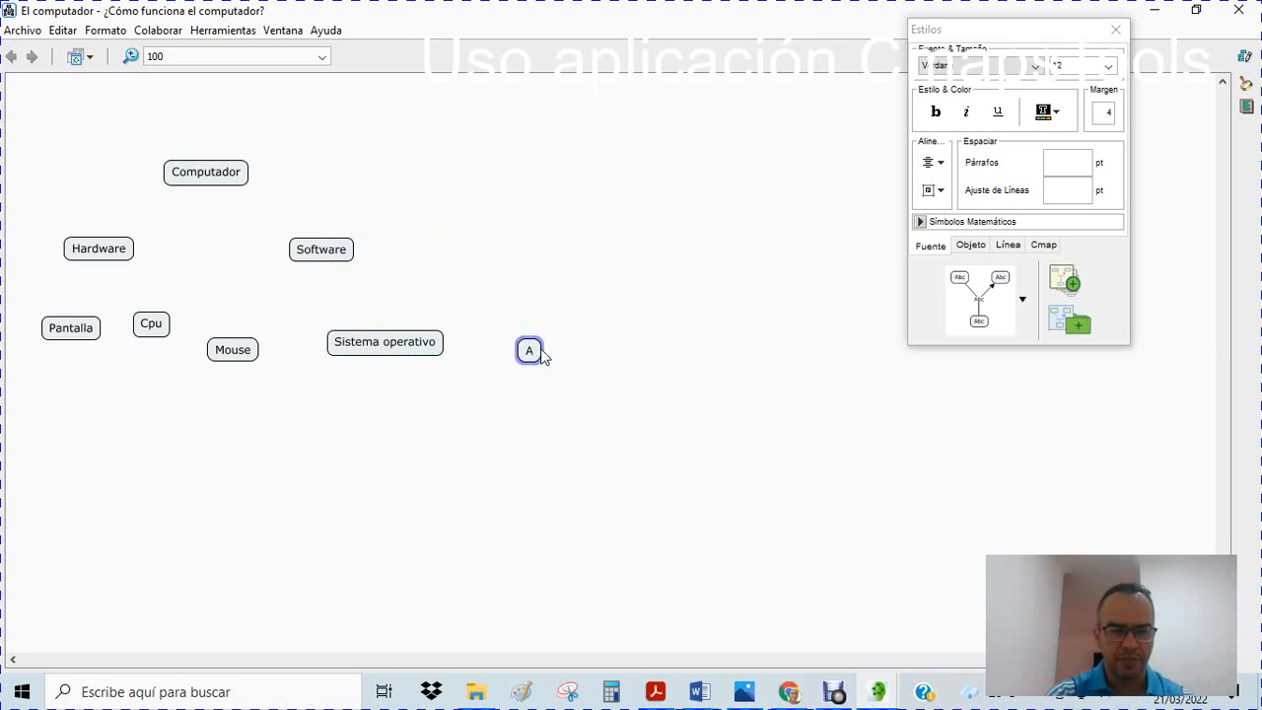
text(dmininstrad)
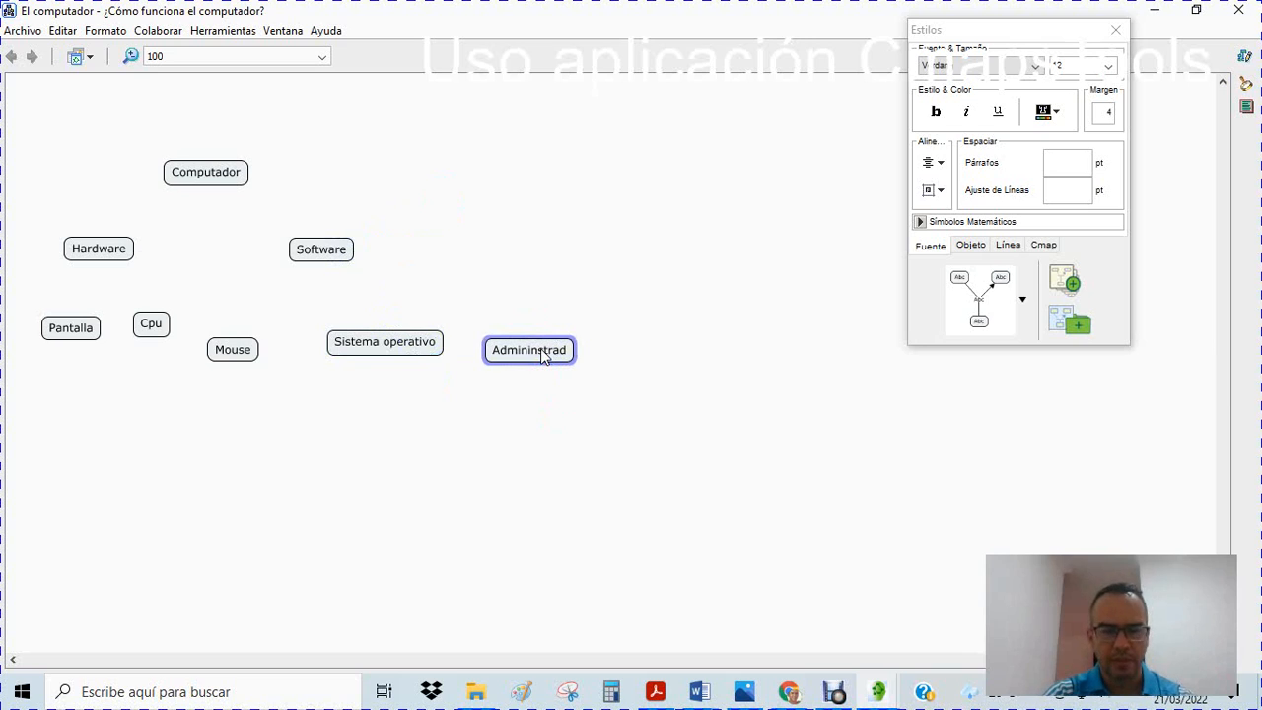
text(or de dia)
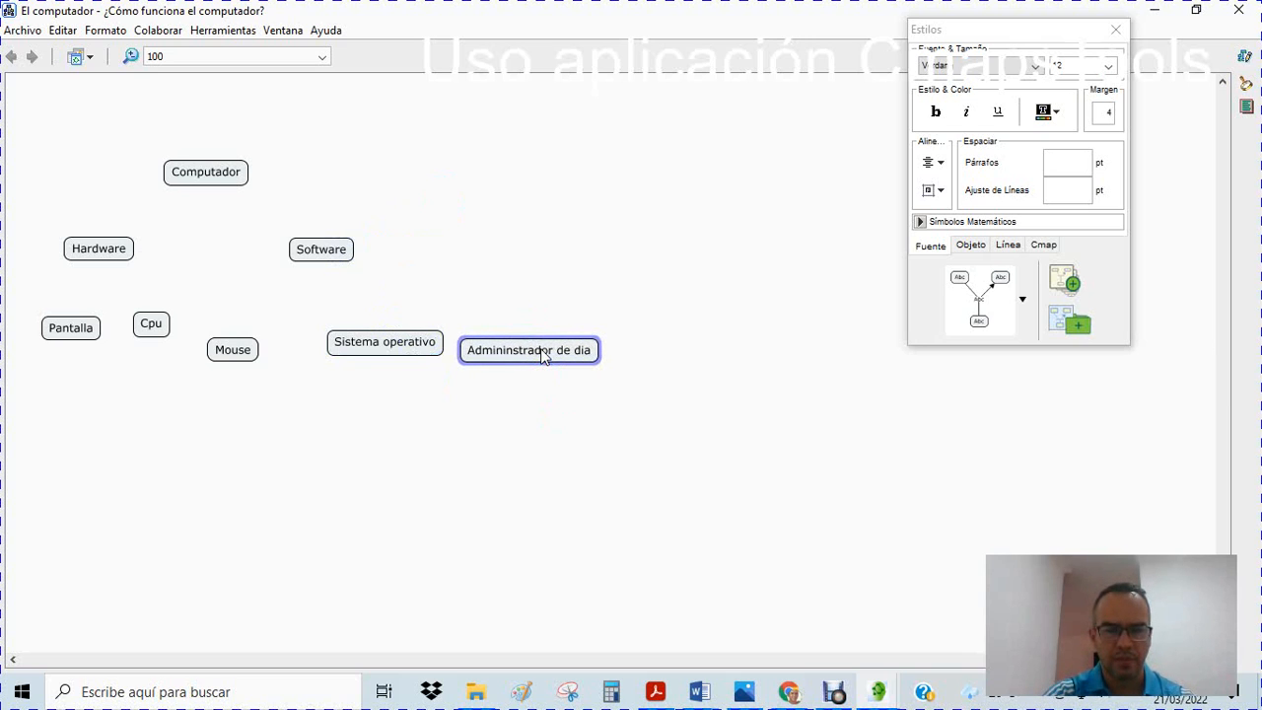
text(positivas)
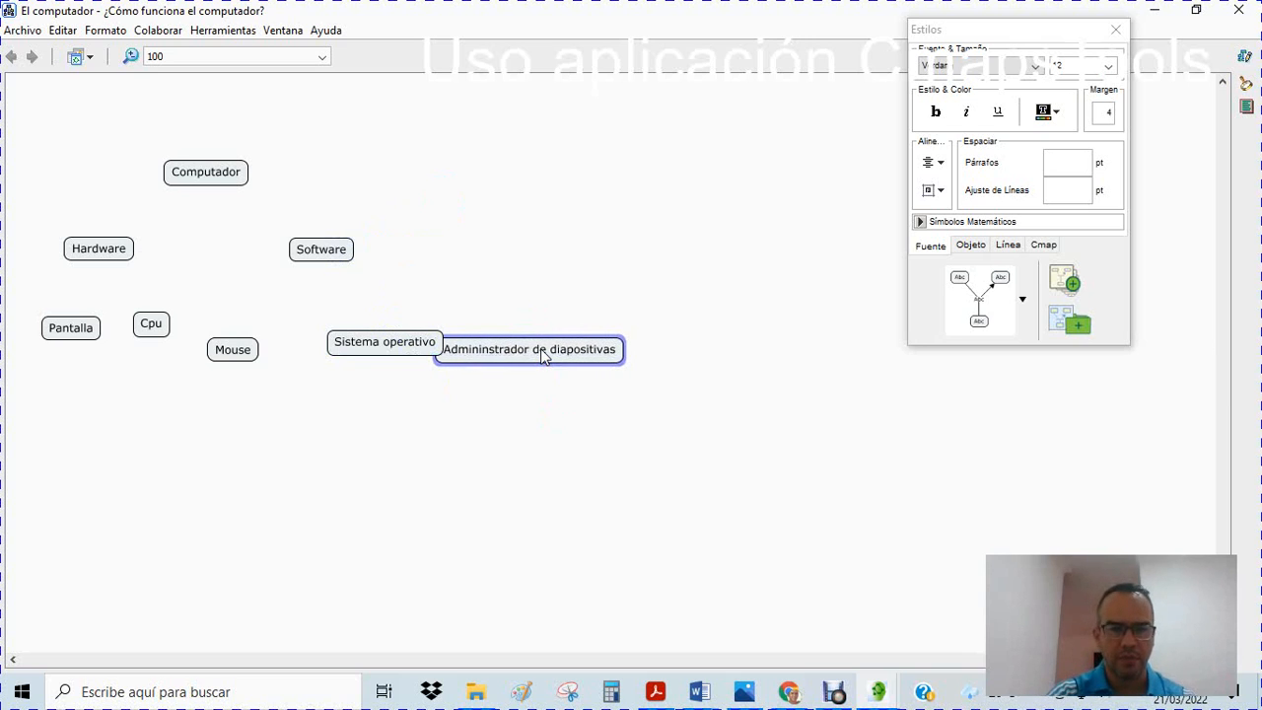
click(540, 348)
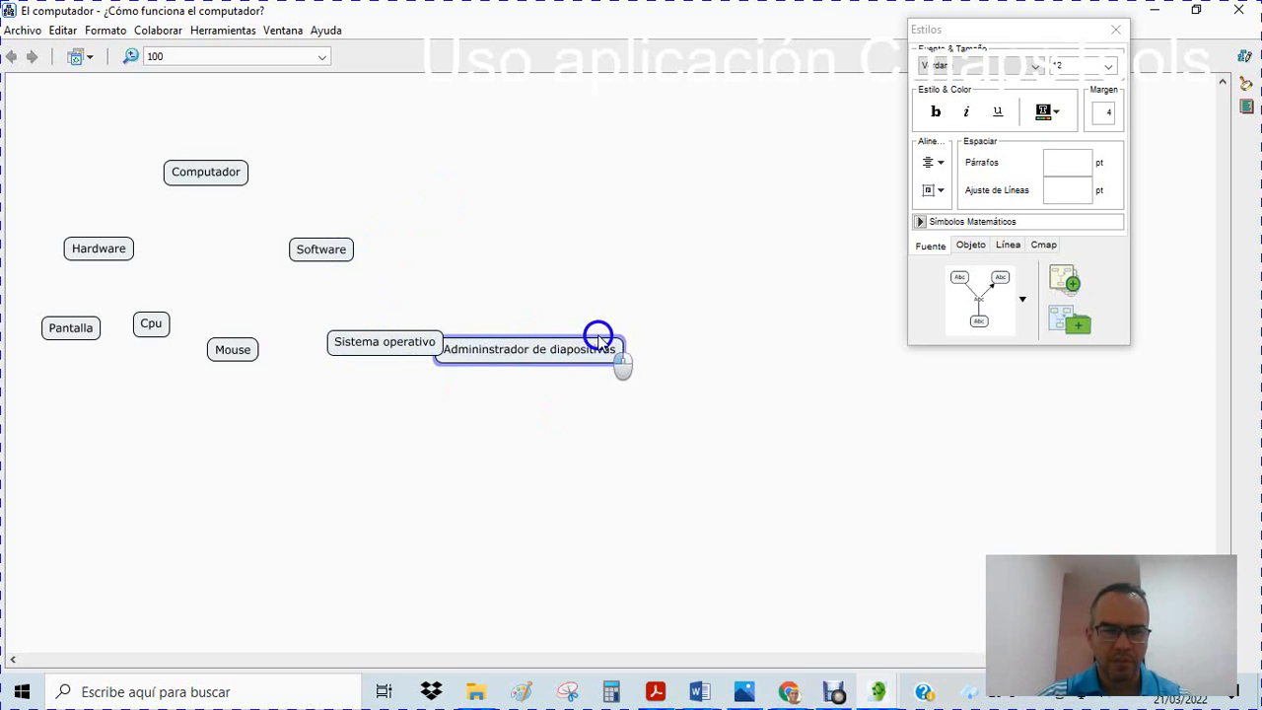
drag(535, 338, 580, 330)
Add a concept labelled "Procesador de Palabras" and position it clear of Admininstrador de diapositivas, to its right
double_click(732, 351)
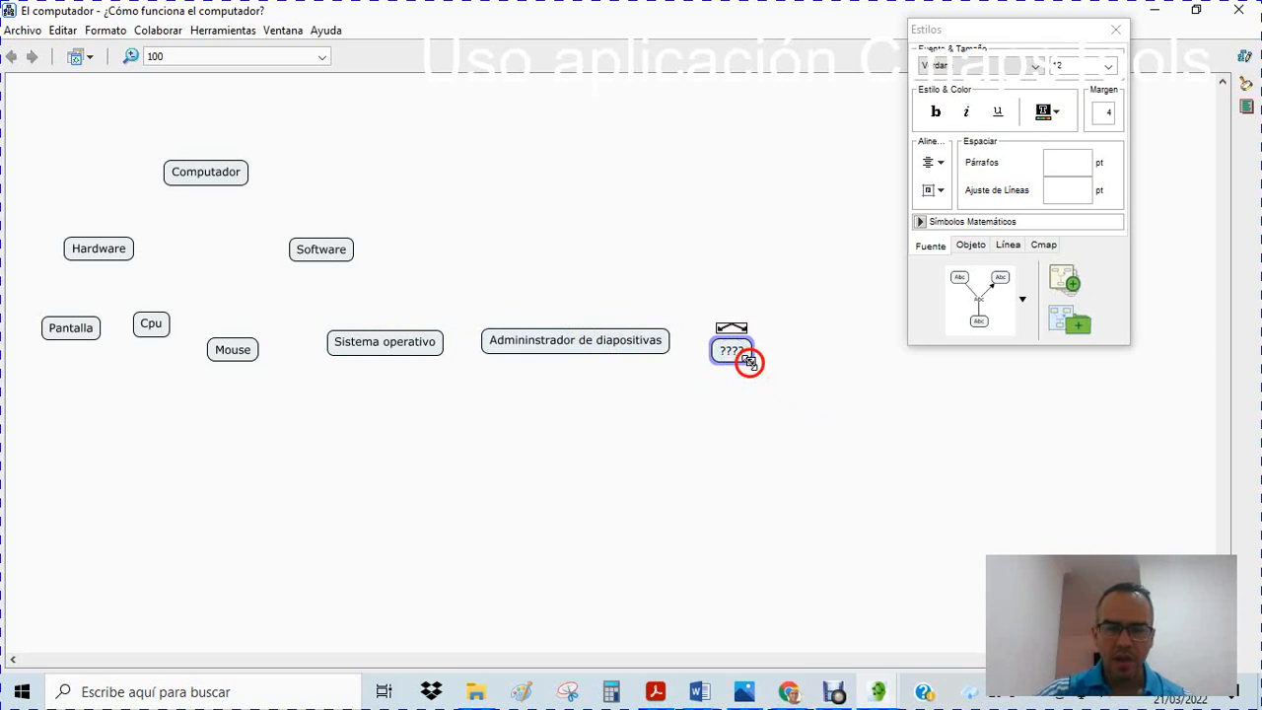
key(BackSpace)
key(BackSpace)
key(BackSpace)
key(BackSpace)
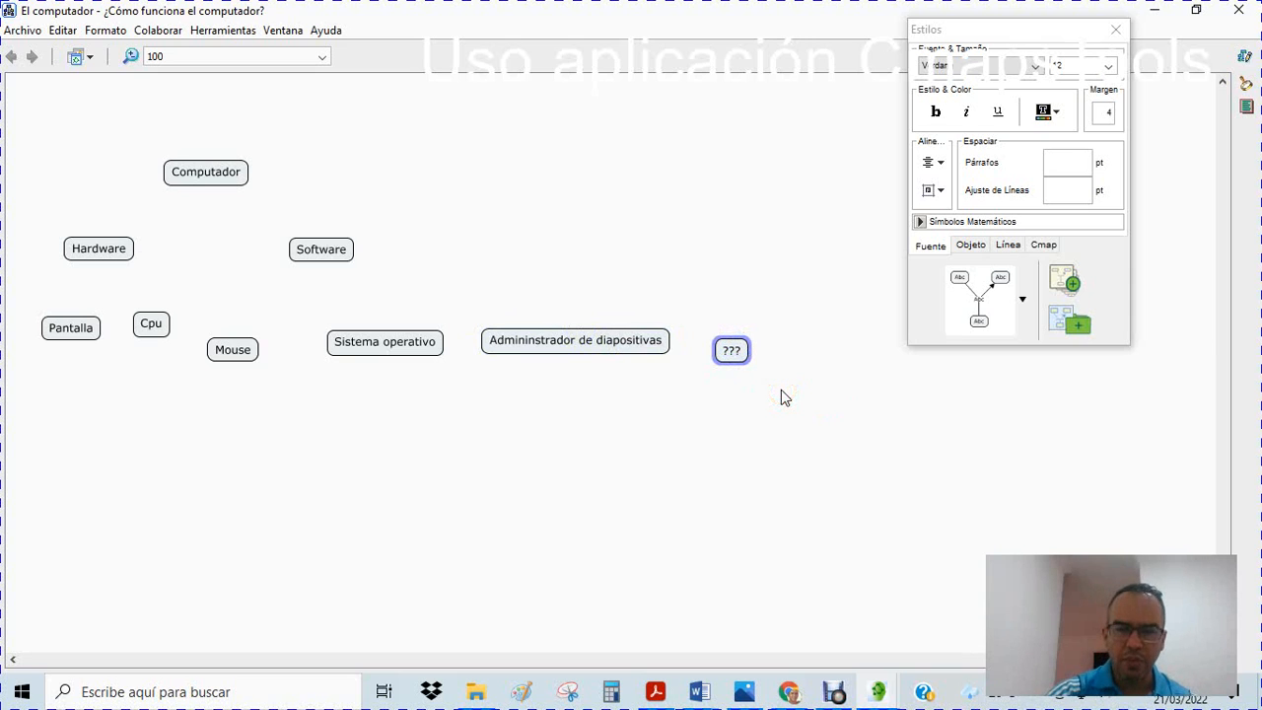
text(Proce)
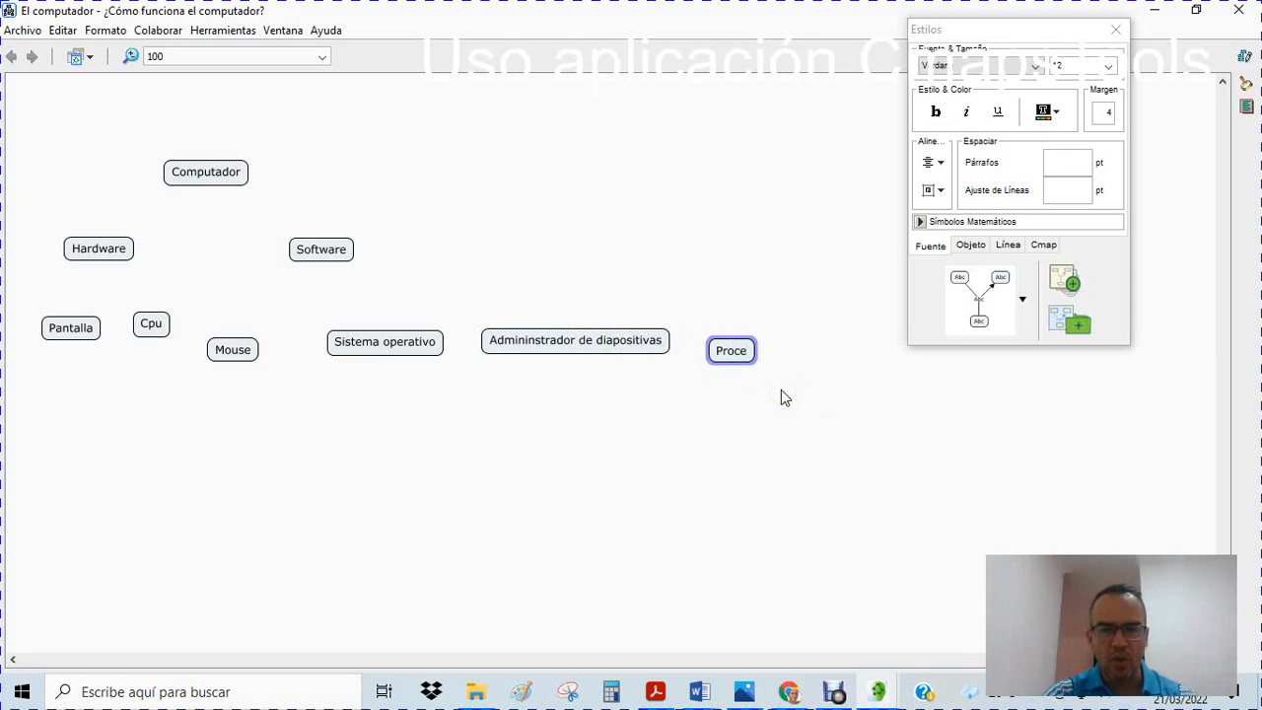
text(sador)
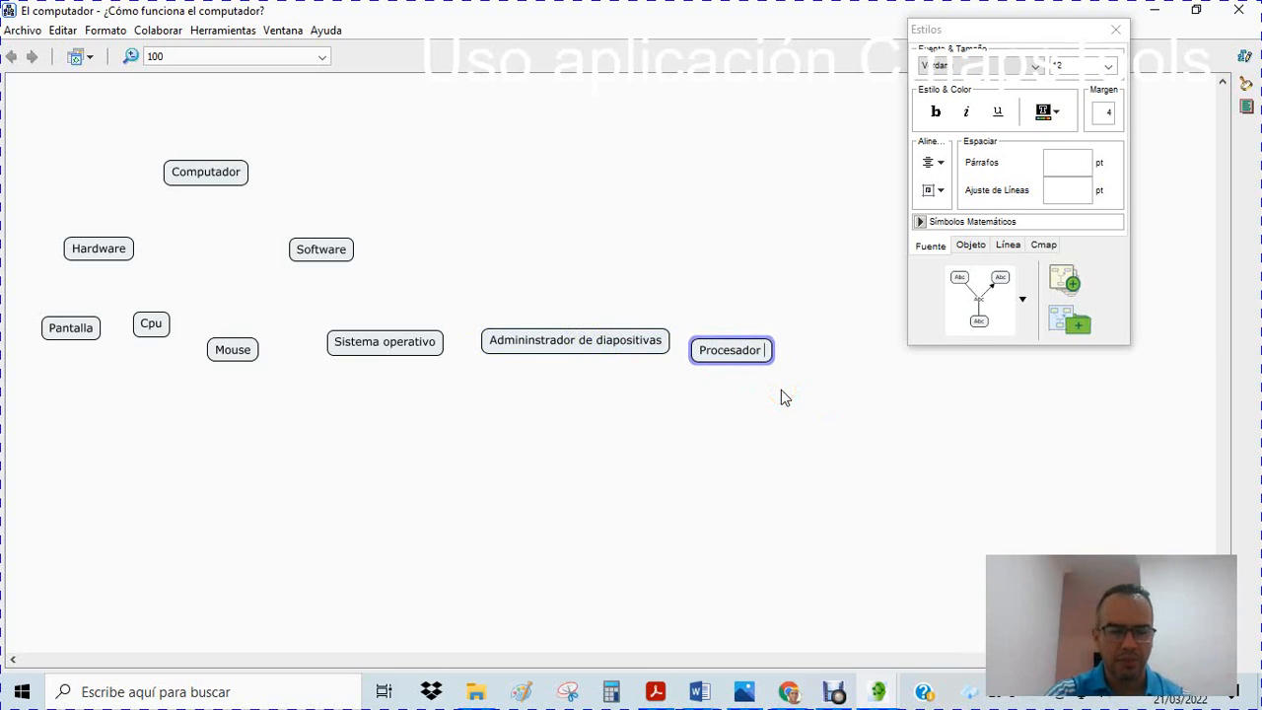
text( de Ps)
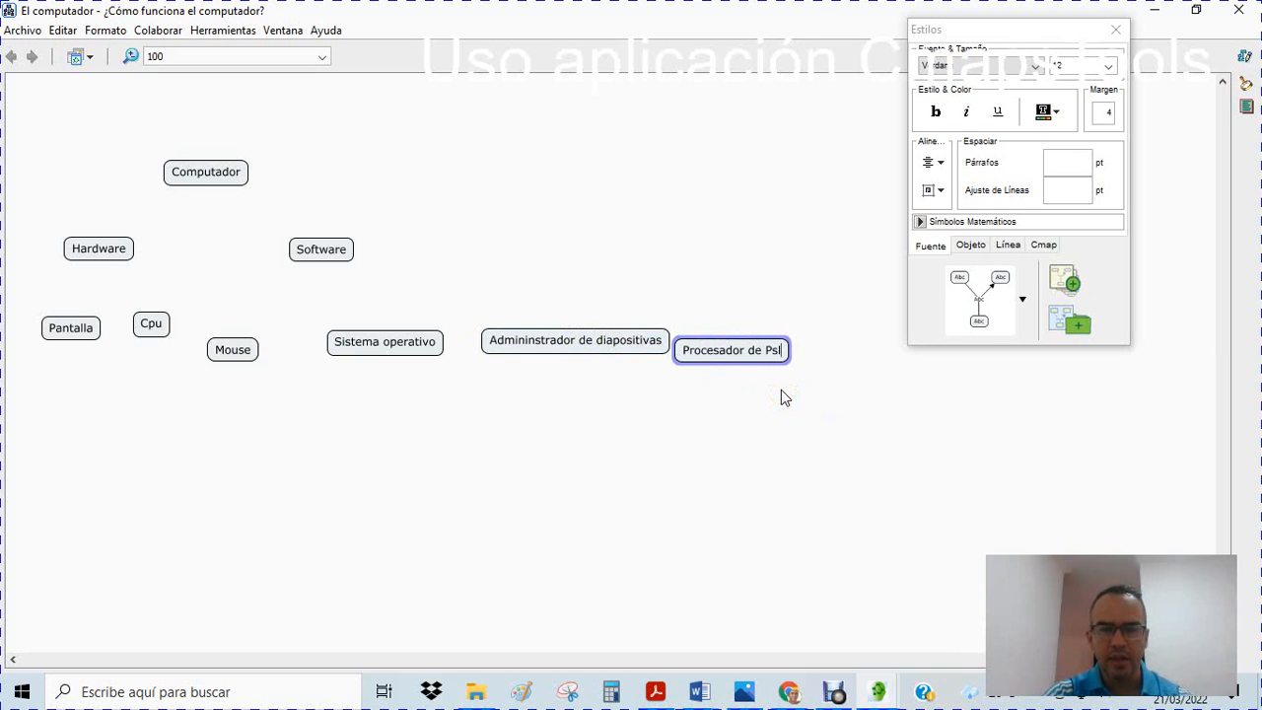
key(BackSpace)
text(alab)
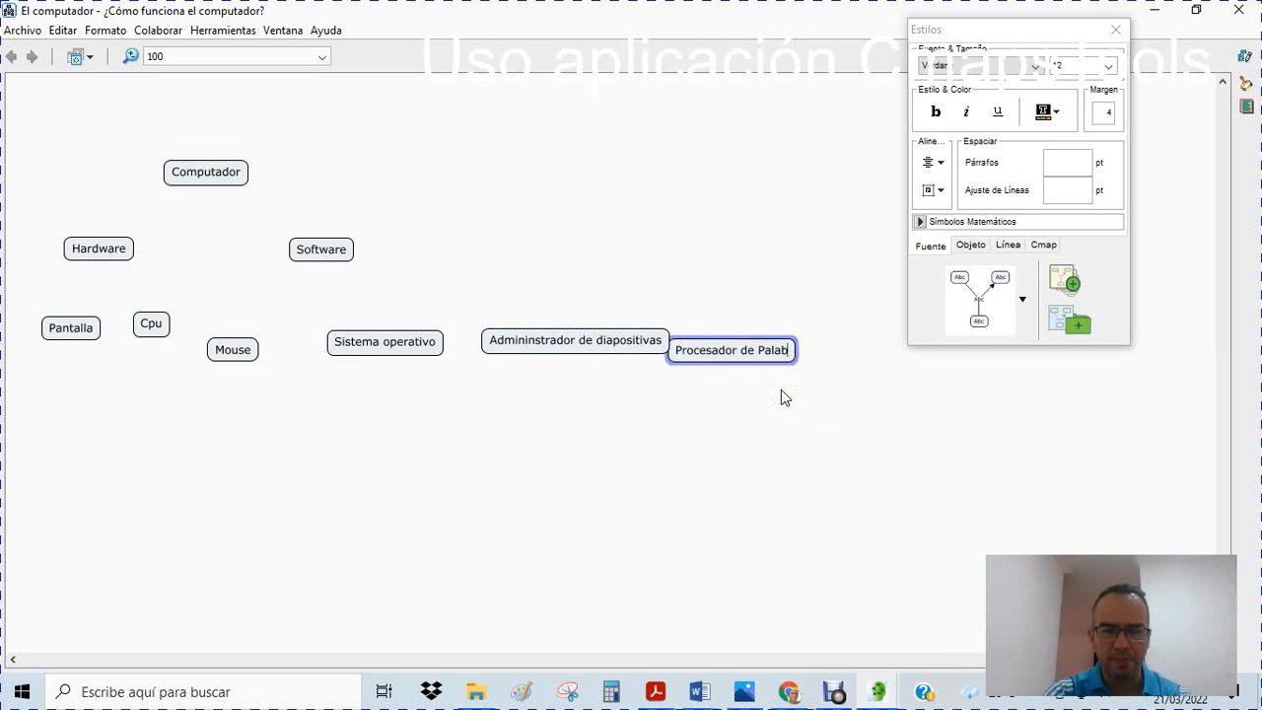
text(ras)
click(789, 384)
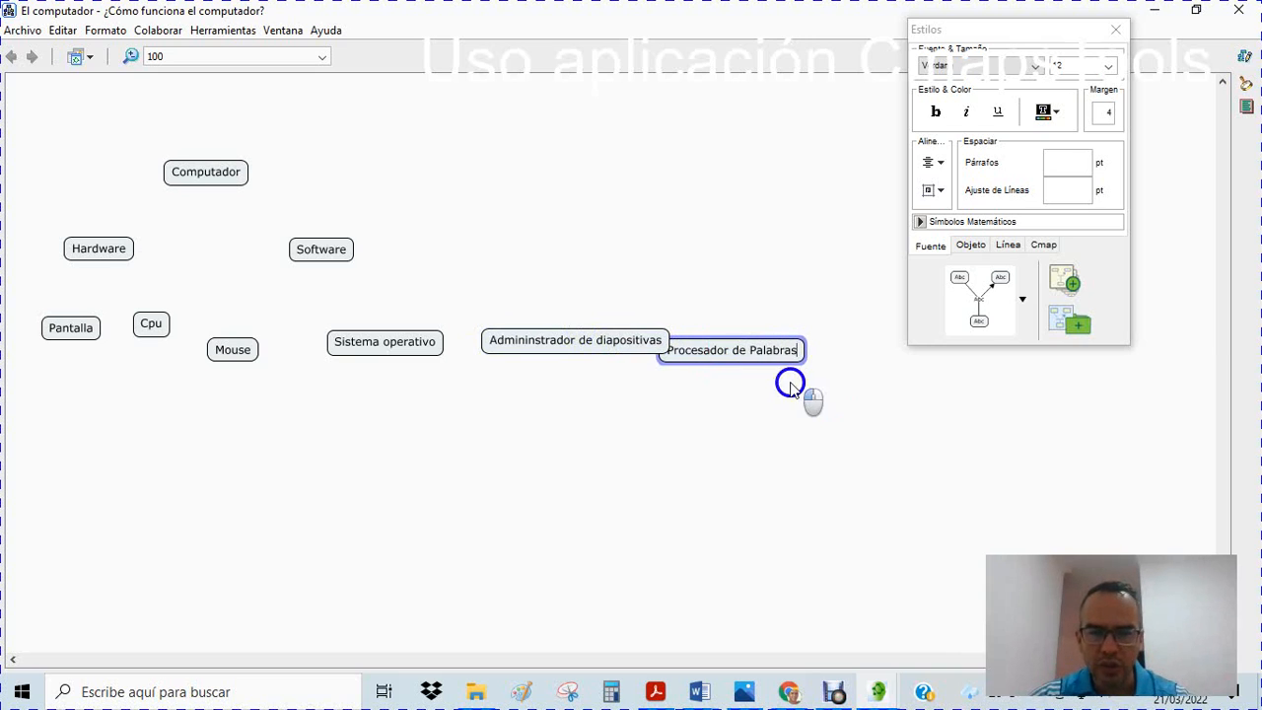
drag(749, 344, 778, 338)
Move Computador to the upper middle of the map, with Hardware below it on the left and Software on the right
drag(219, 169, 570, 134)
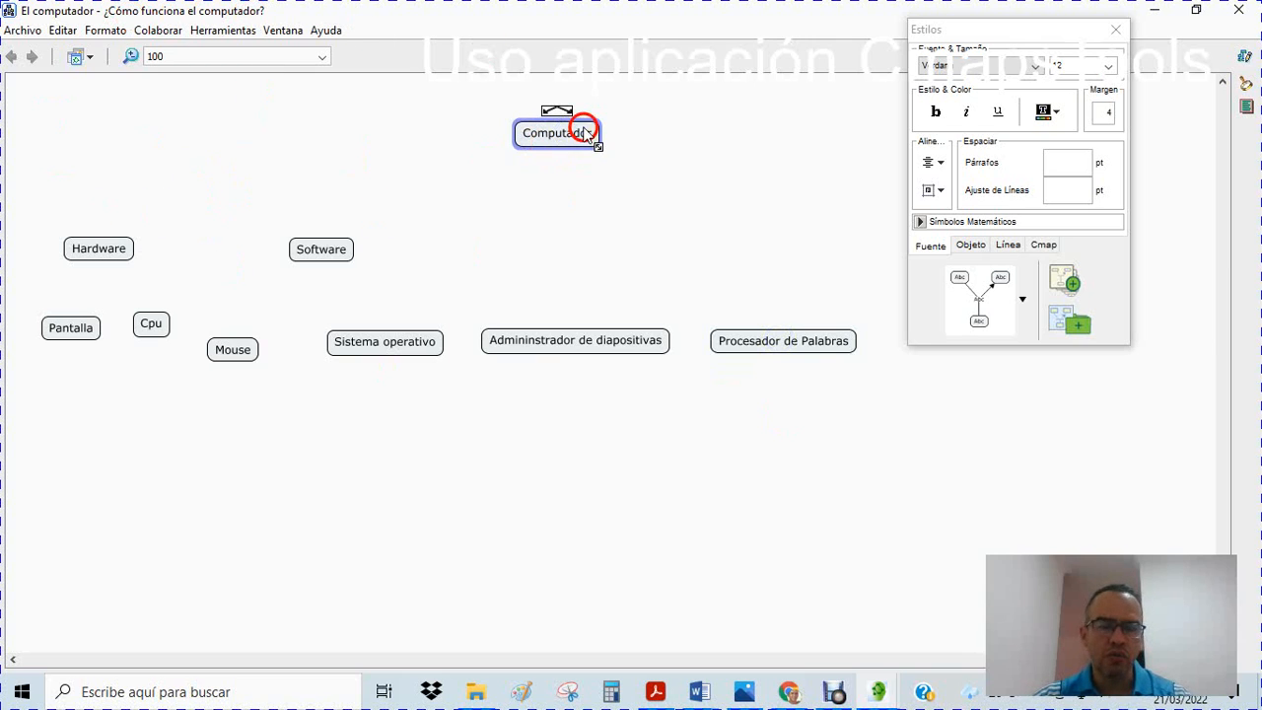
drag(121, 254, 464, 214)
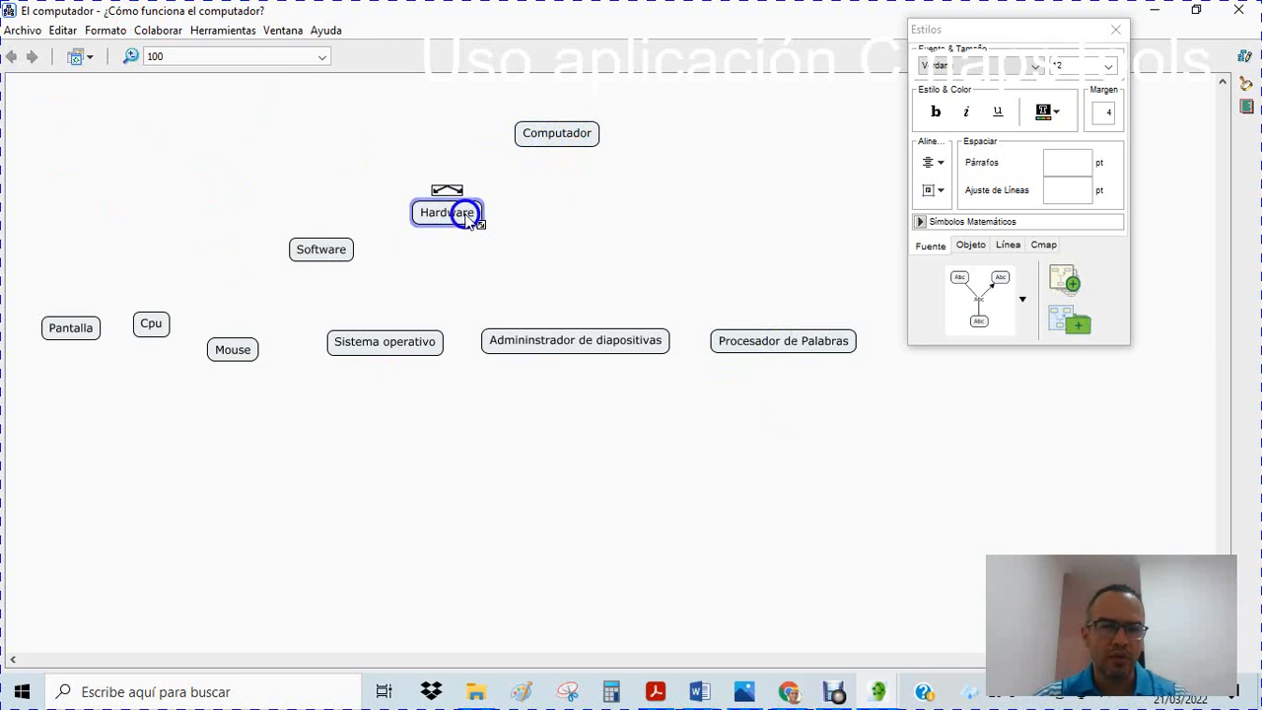
drag(322, 249, 655, 223)
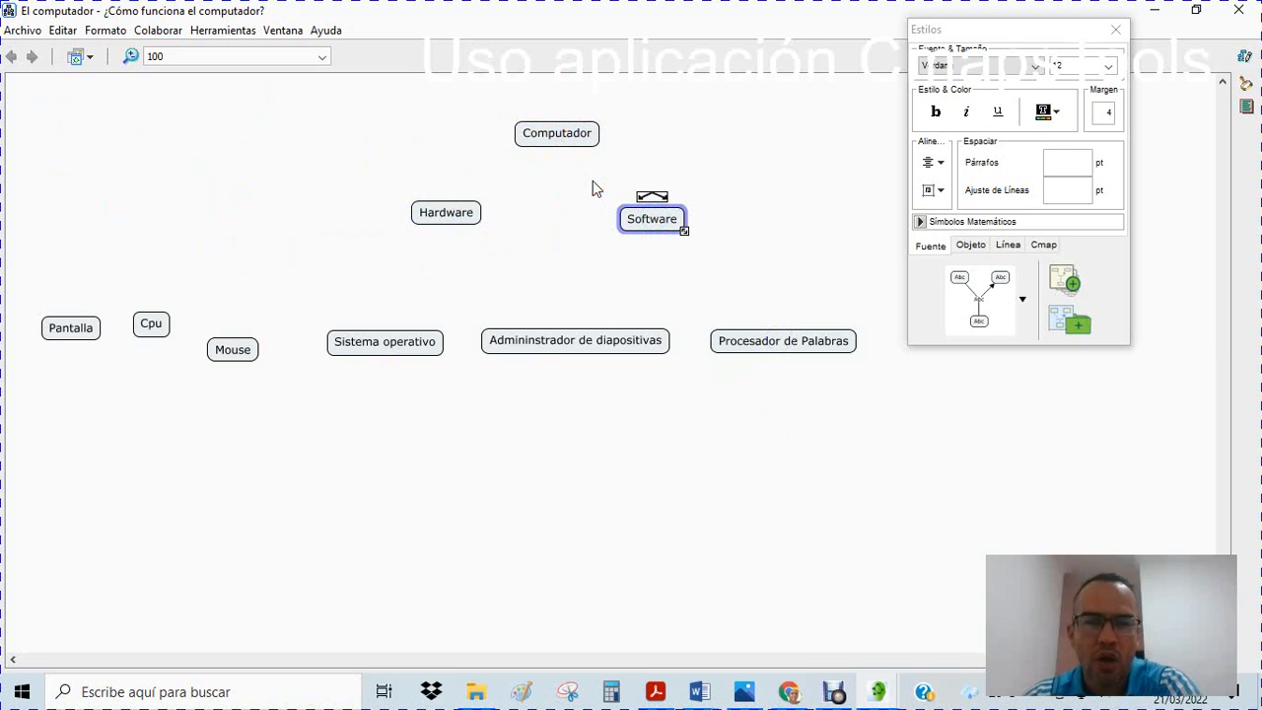
Link Computador to Hardware with the linking phrase "con"
click(559, 132)
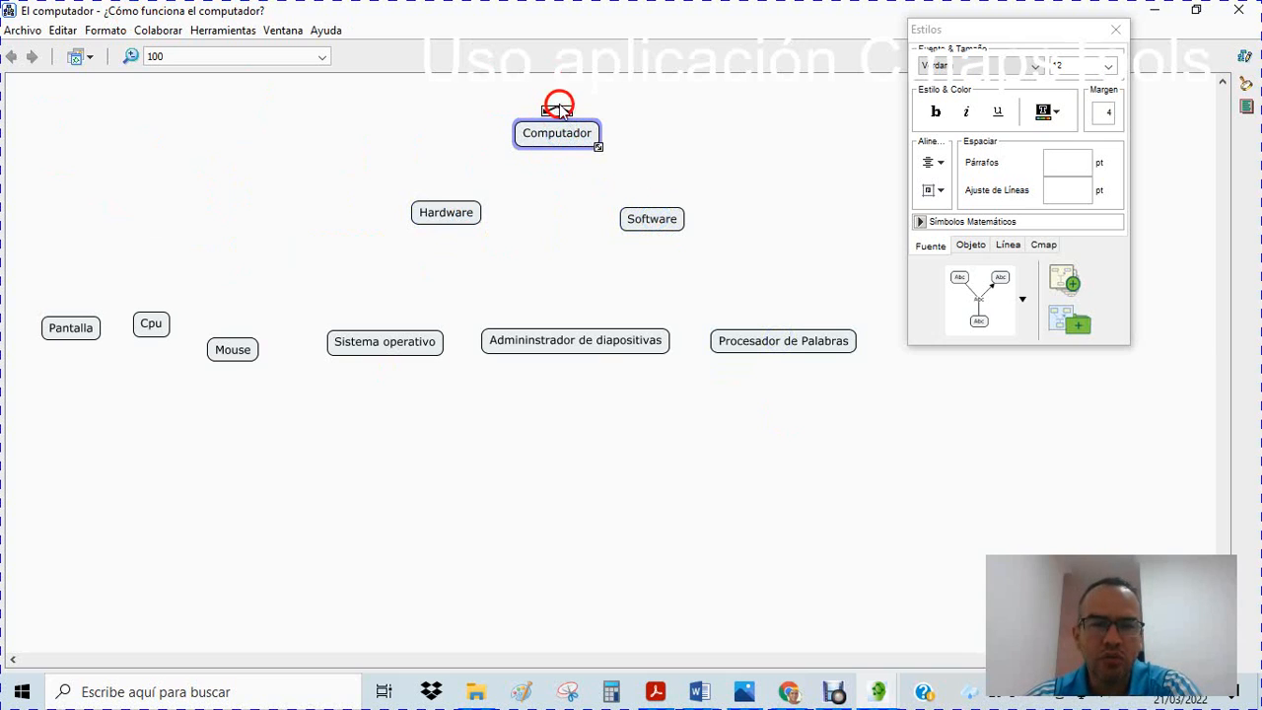
click(564, 197)
click(561, 138)
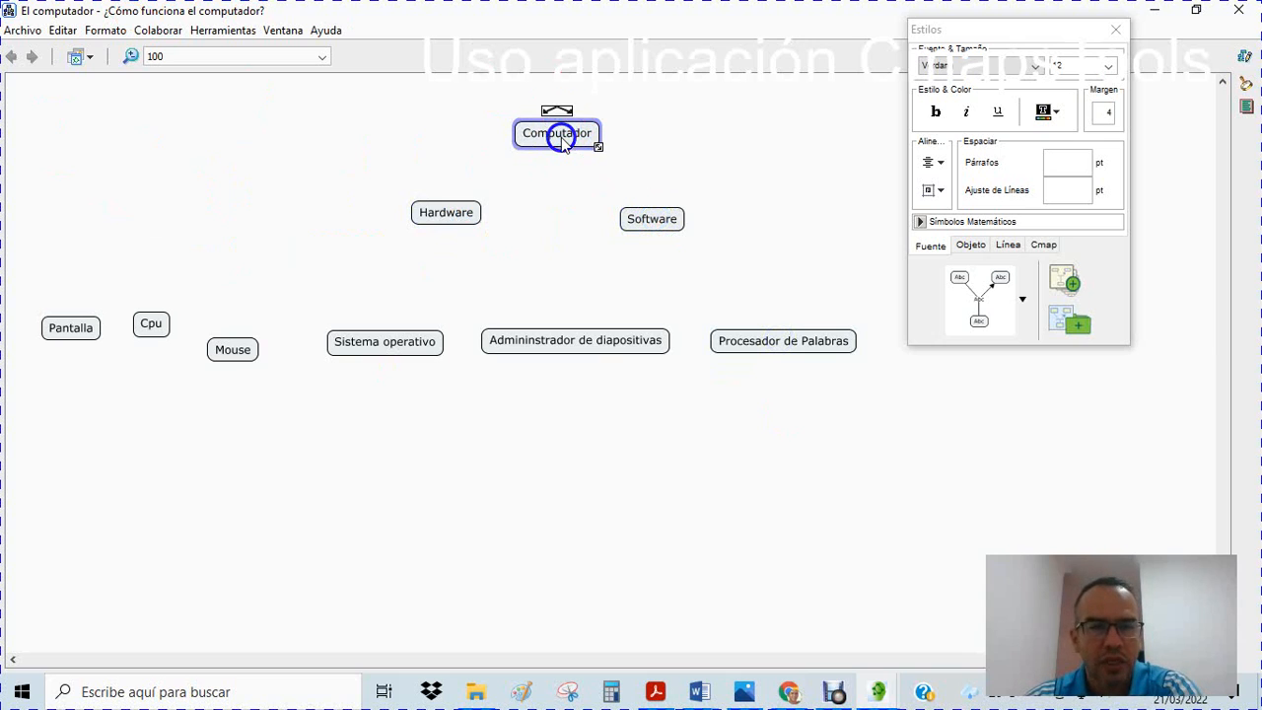
mouse_move(559, 109)
mouse_down()
mouse_move(554, 129)
mouse_move(436, 208)
mouse_up()
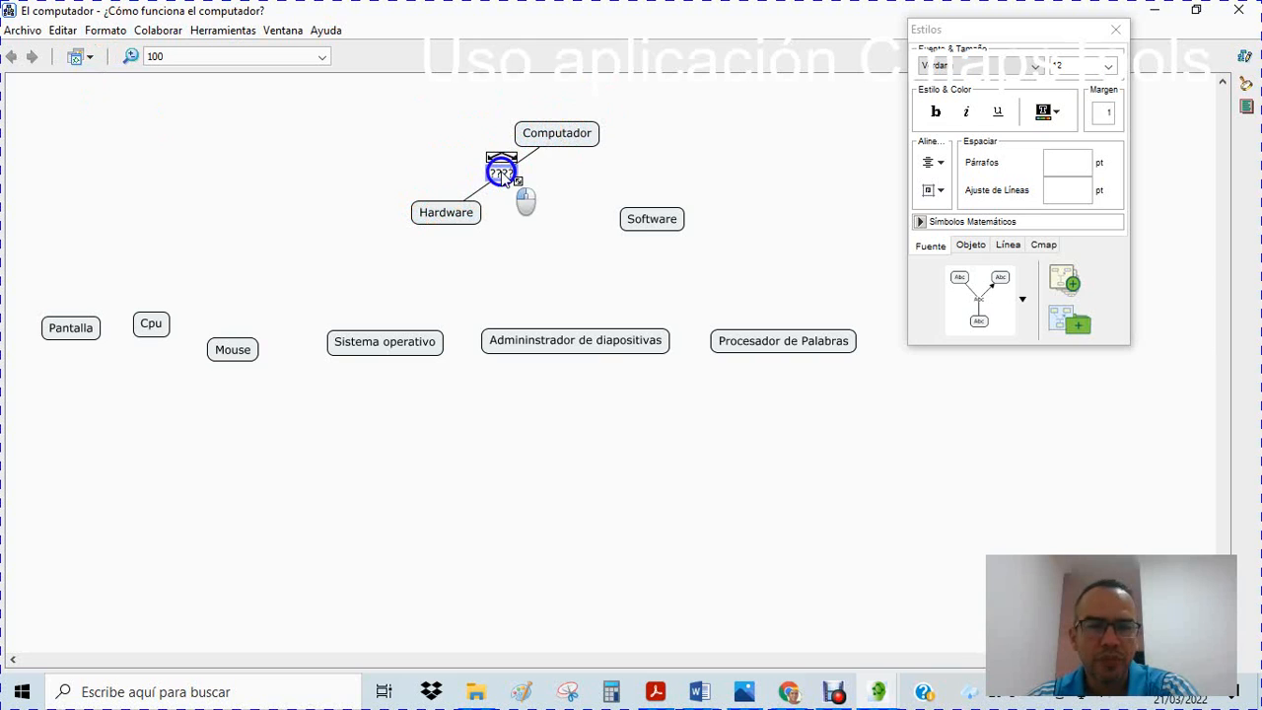
text(con)
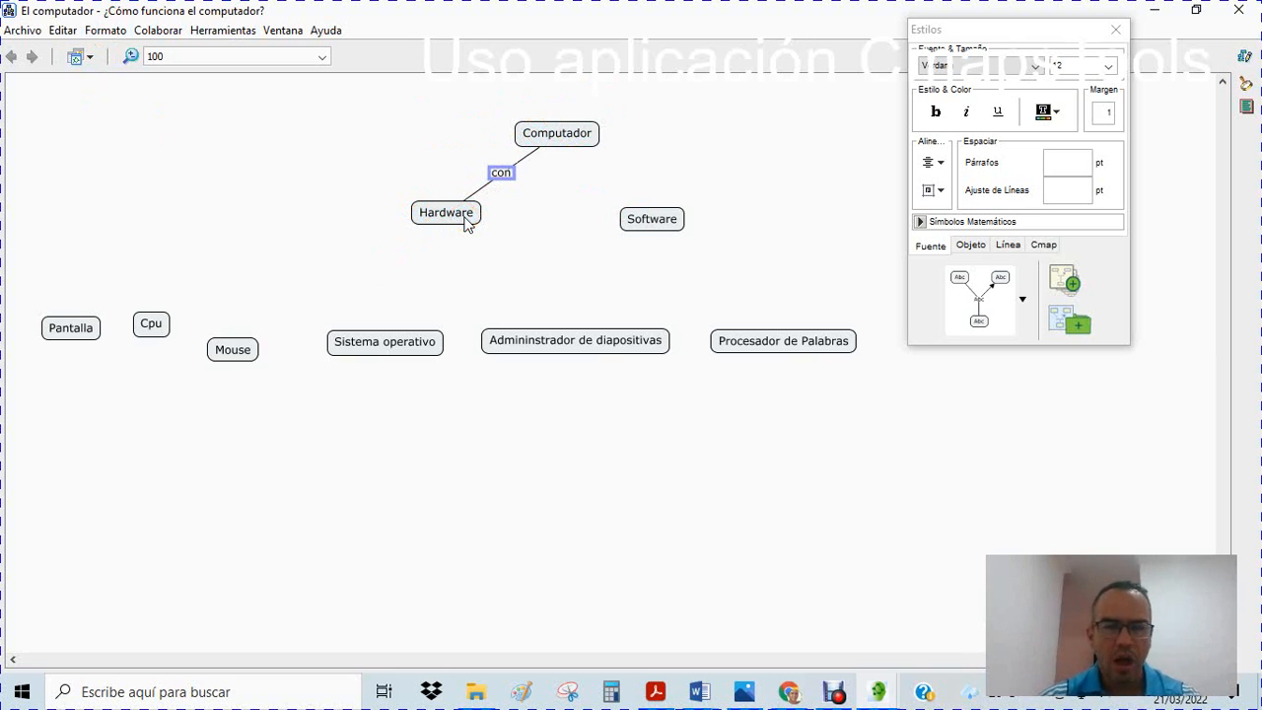
Link Computador to Software with the linking phrase "con"
click(547, 133)
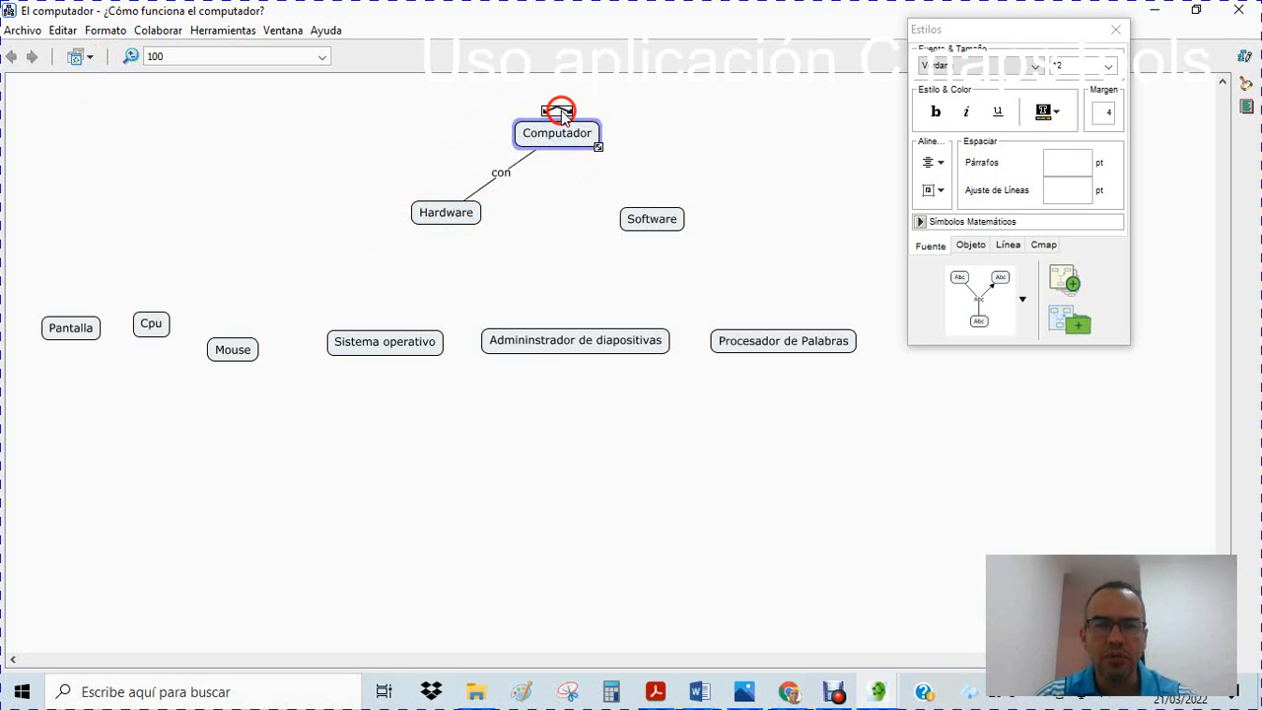
drag(558, 111, 660, 219)
double_click(607, 178)
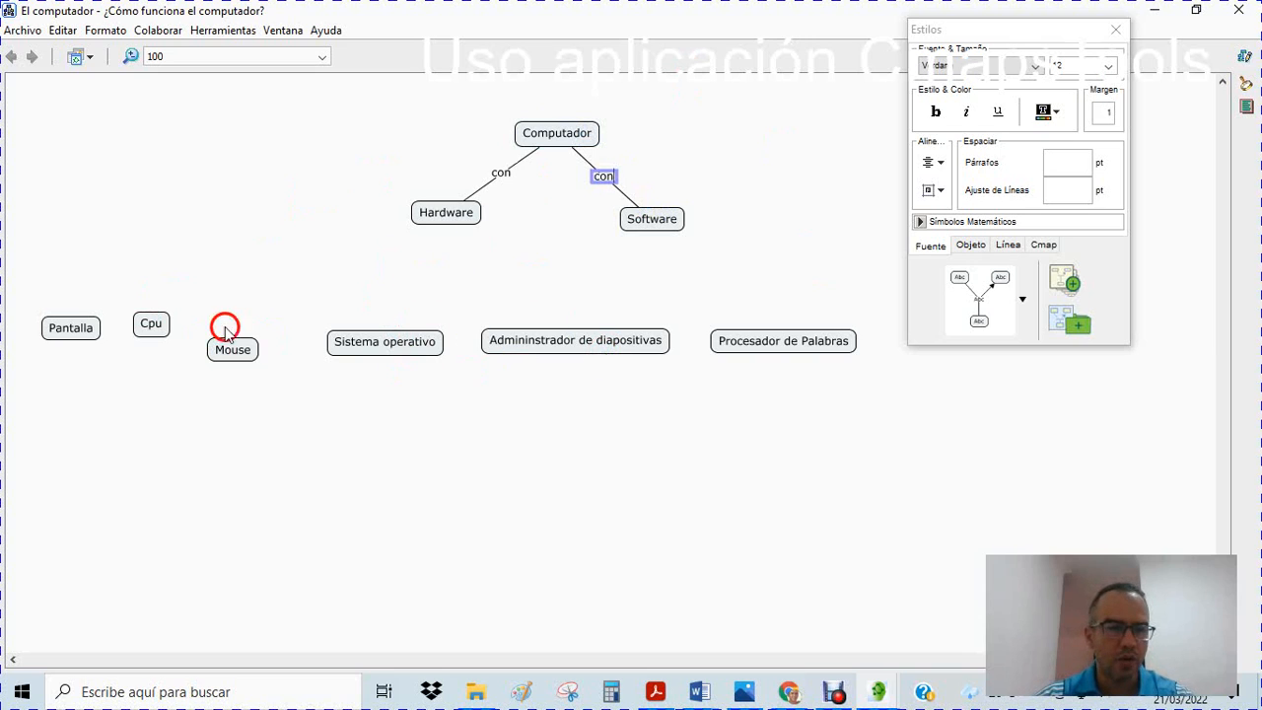
Arrange Pantalla, Cpu and Mouse in a row from left to right below Hardware
drag(63, 326, 261, 286)
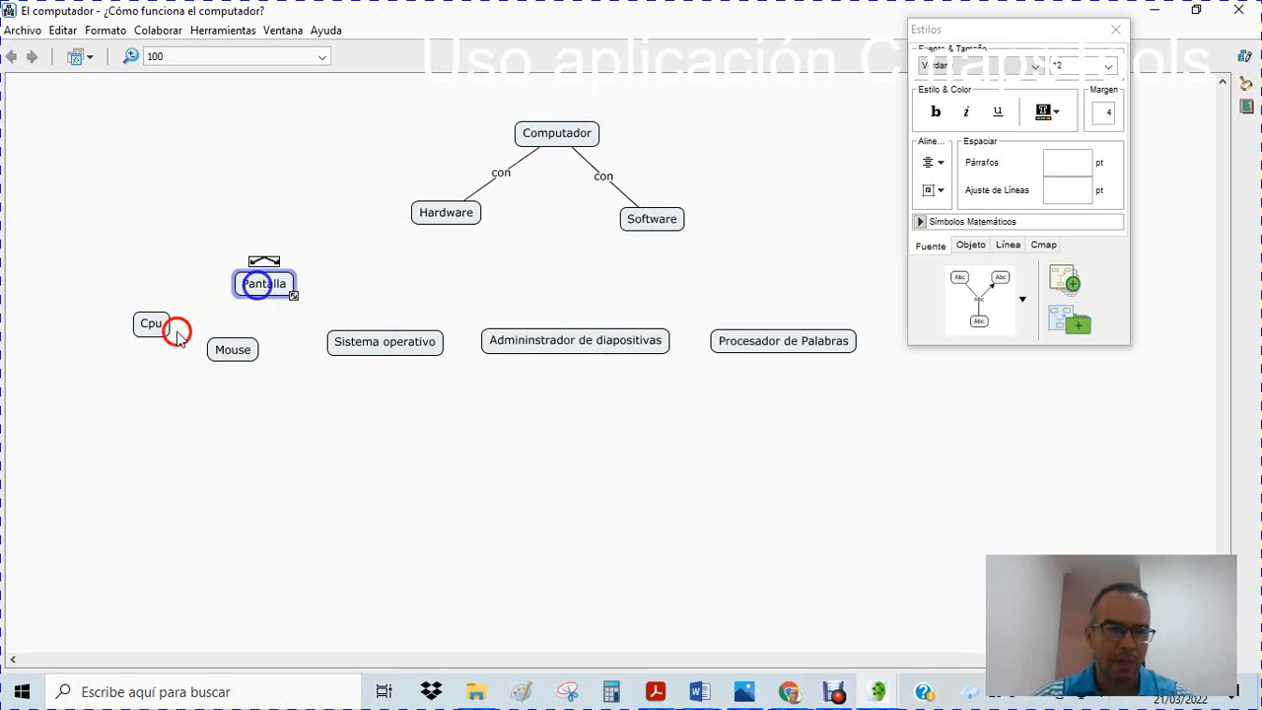
drag(153, 322, 359, 286)
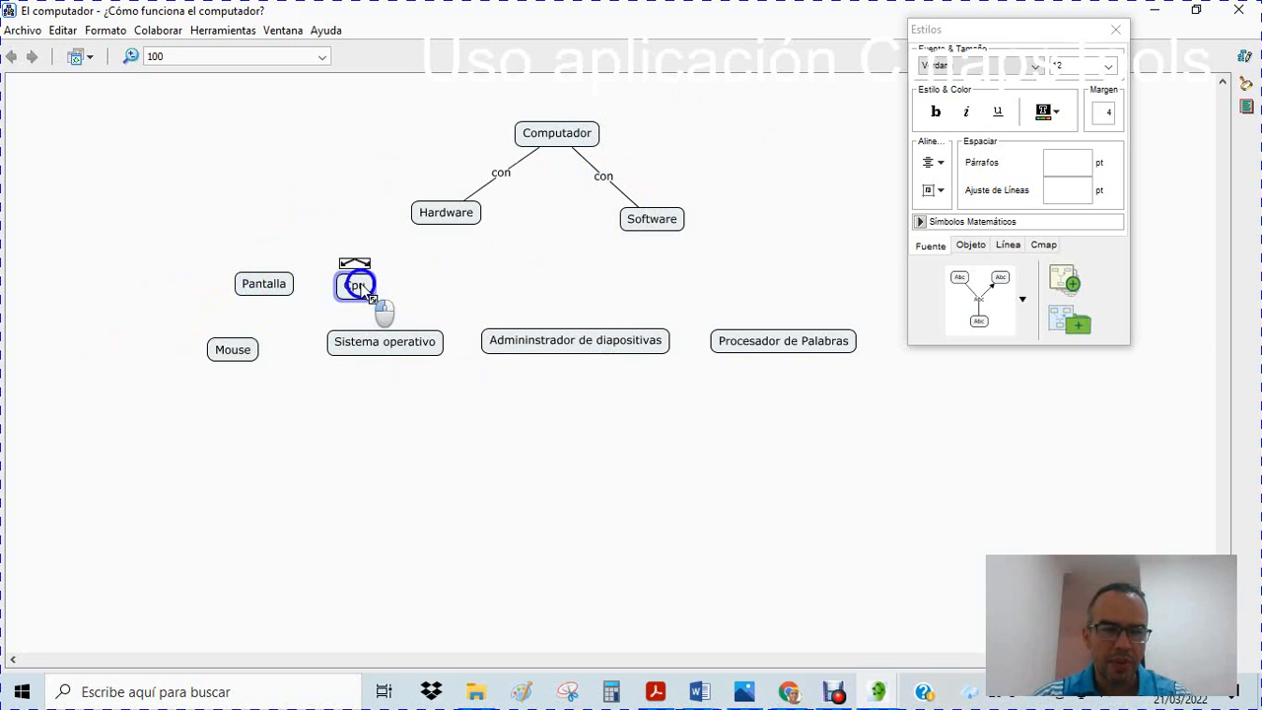
drag(241, 350, 482, 297)
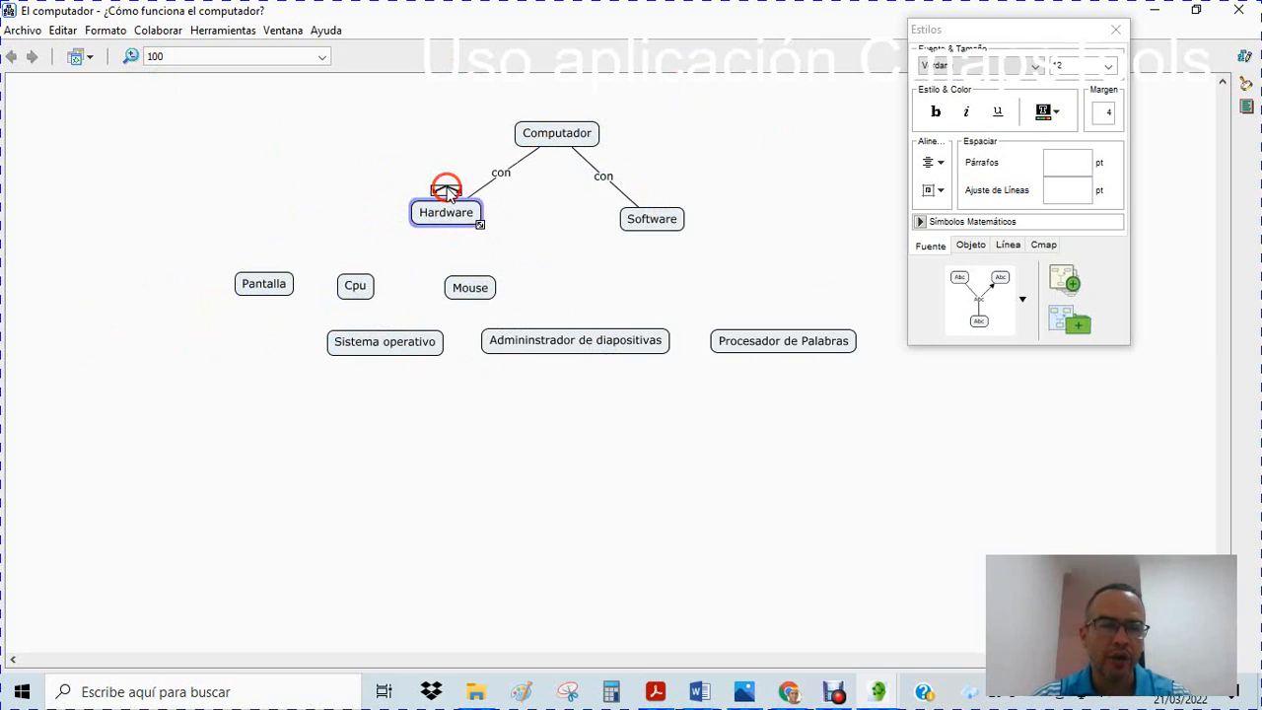
Link Hardware to Pantalla with the linking phrase "son"
drag(448, 189, 263, 284)
click(350, 246)
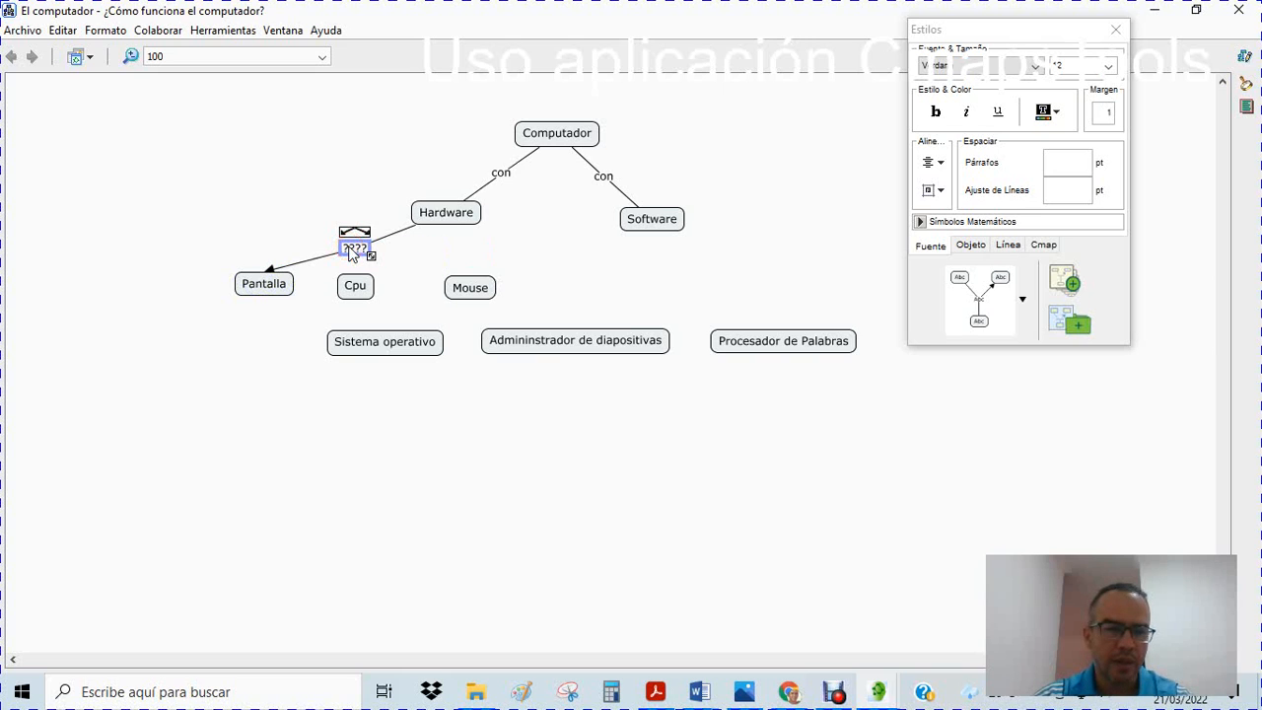
double_click(351, 247)
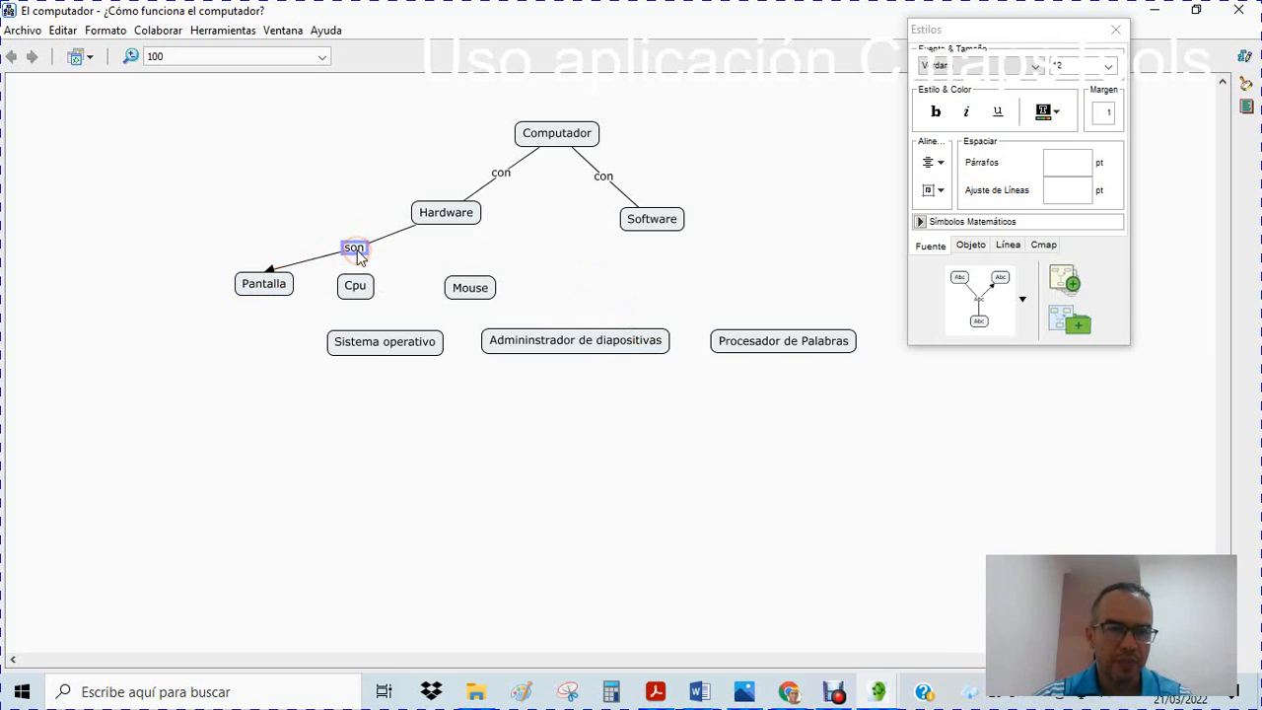
click(338, 203)
Connect the "son" linking phrase under Hardware to Mouse and Cpu as well
click(356, 253)
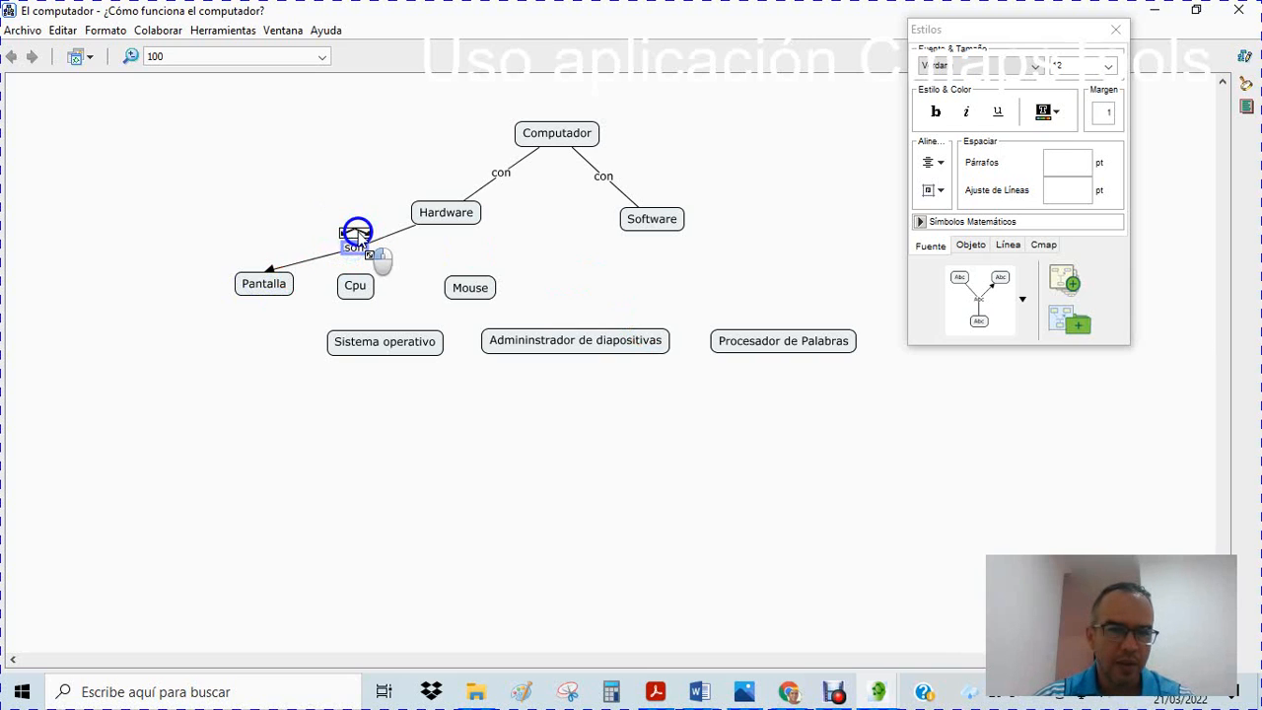
drag(357, 233, 468, 285)
click(383, 246)
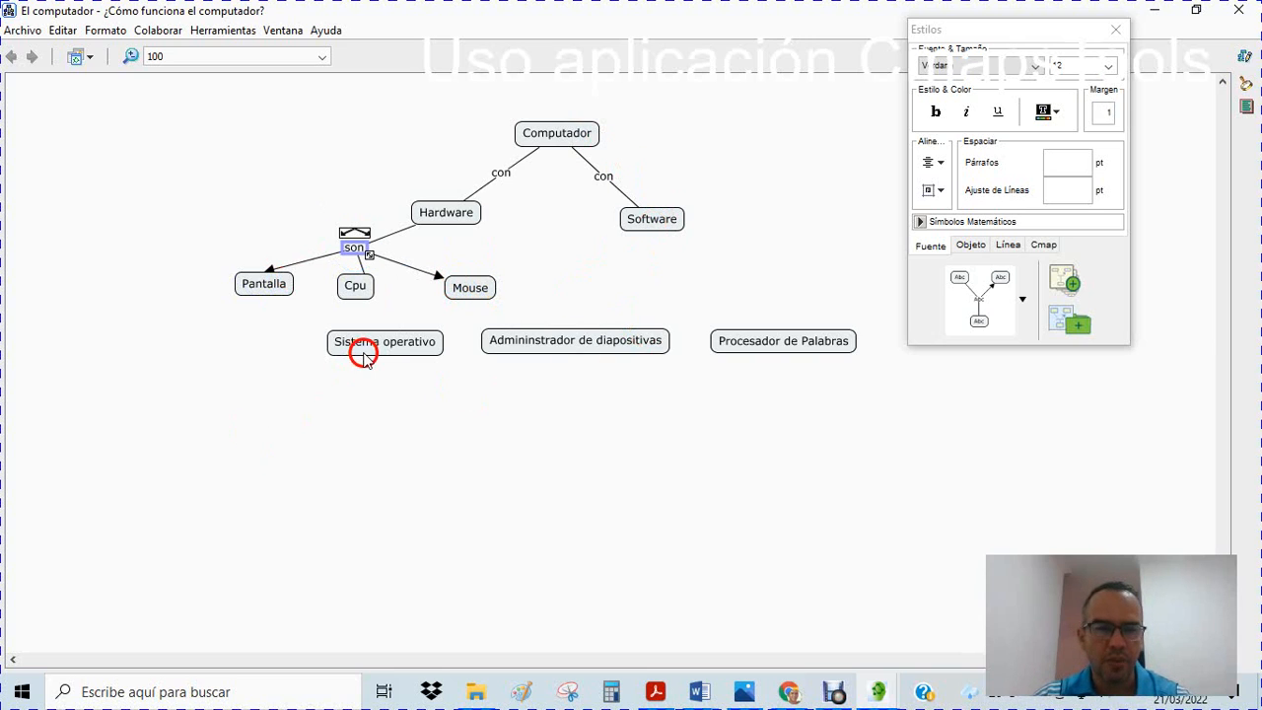
Arrange Sistema operativo, Admininstrador de diapositivas and Procesador de Palabras in a spaced row right of Mouse, moving the Estilos window aside
drag(363, 355, 587, 304)
click(766, 346)
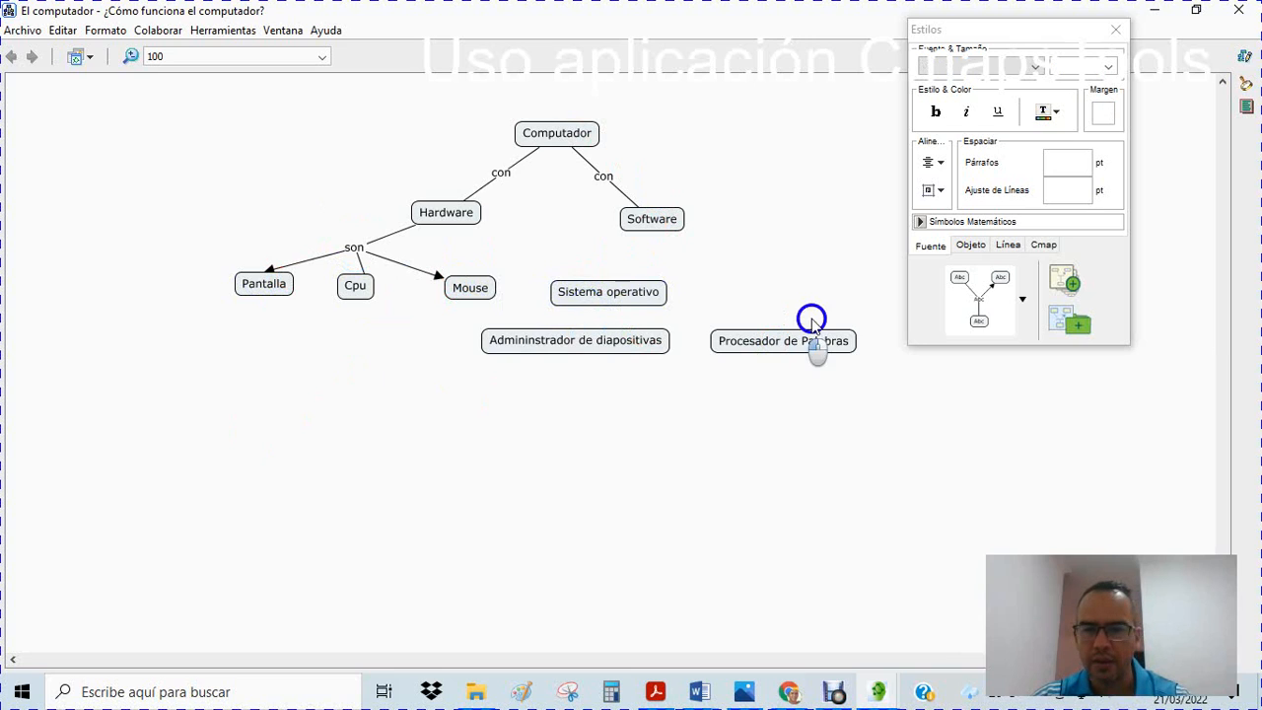
drag(819, 330, 916, 302)
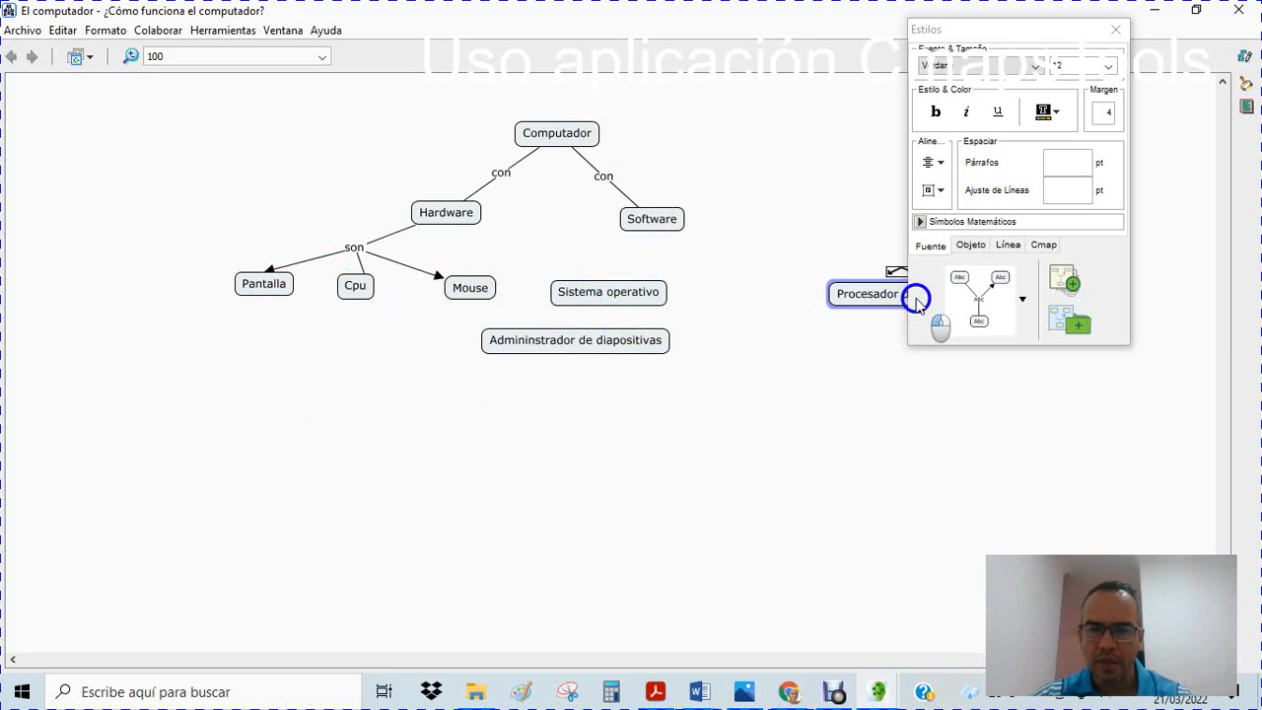
drag(611, 341, 822, 295)
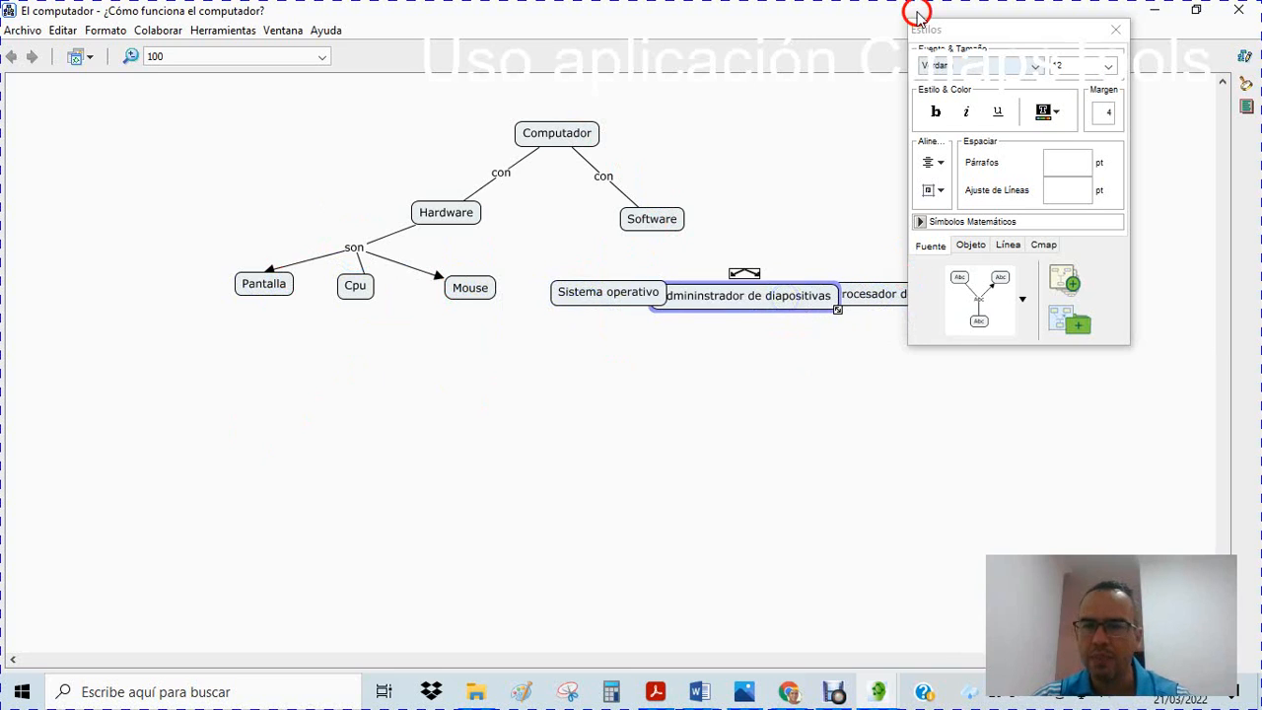
drag(922, 28, 1146, 43)
click(851, 286)
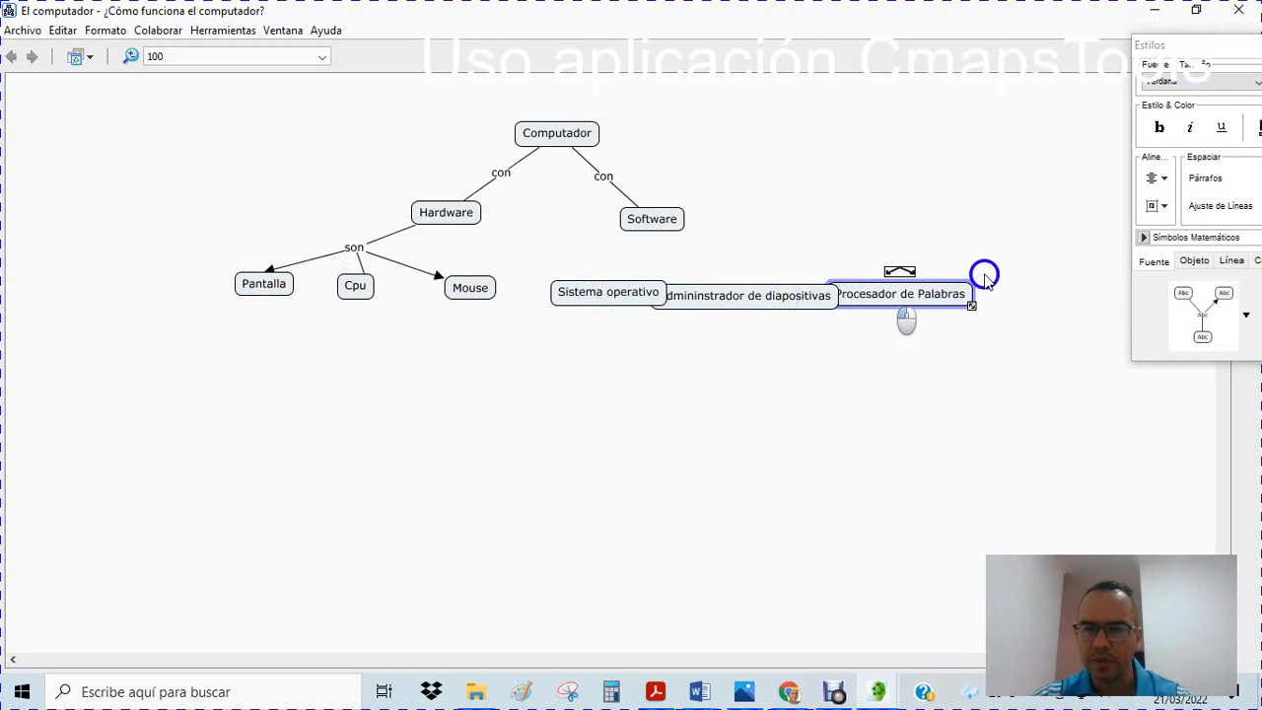
drag(984, 275, 967, 283)
drag(774, 302, 860, 287)
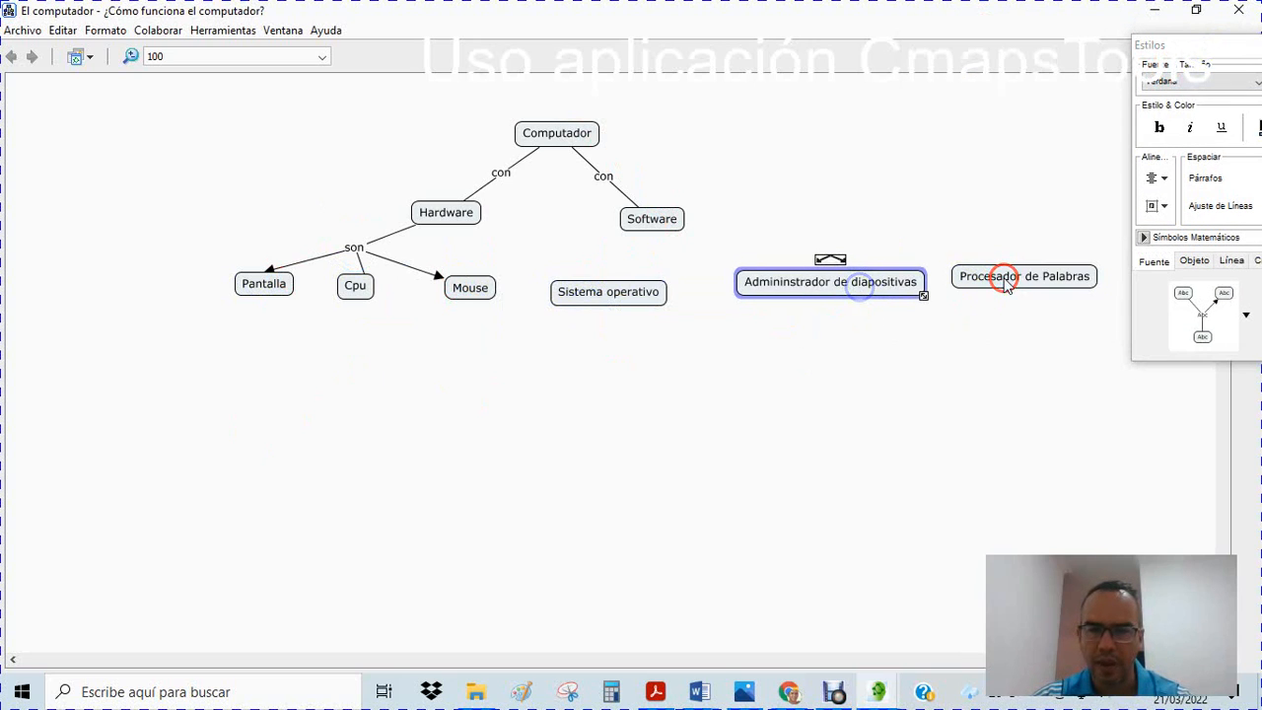
drag(1006, 283, 1007, 297)
Shift Computador right and slightly up, and move Software and its "con" linking phrase right, above the program concepts
drag(536, 132, 643, 113)
drag(651, 217, 913, 217)
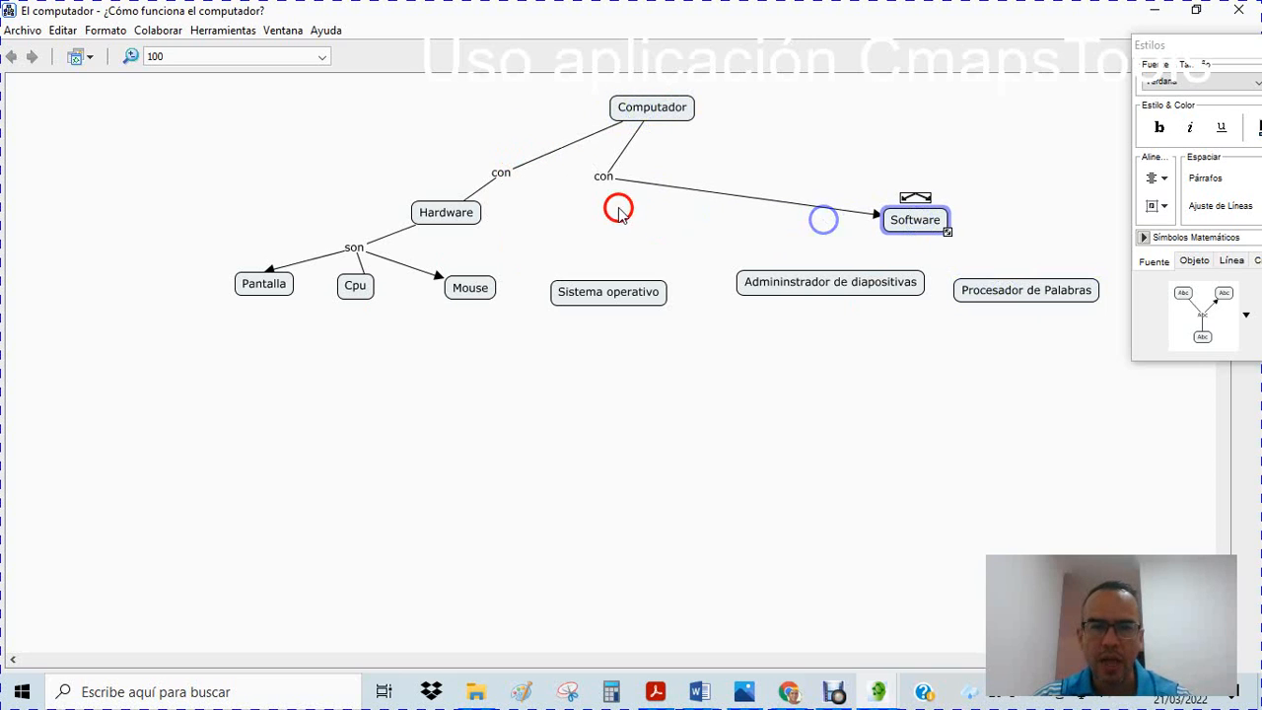
drag(603, 175, 824, 172)
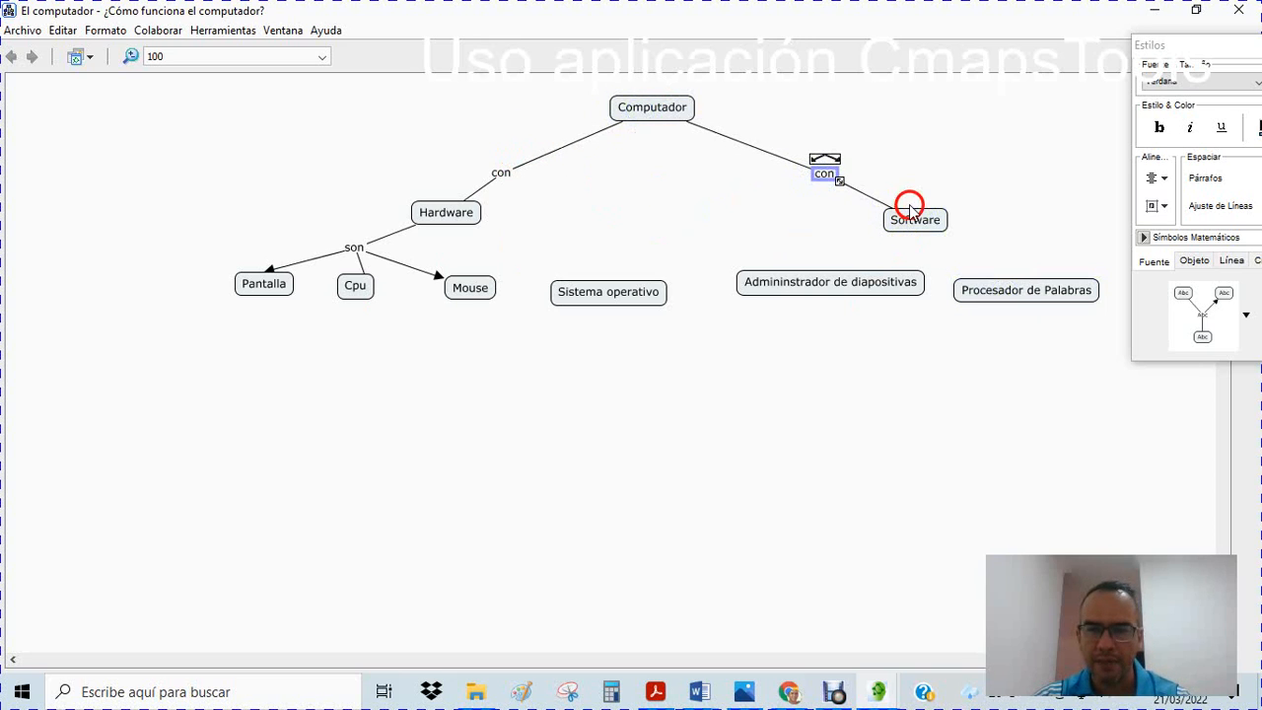
Link Software to Sistema operativo and reposition Software under its "con" phrase, with the three program concepts slightly lower
drag(909, 209, 617, 301)
drag(720, 253, 825, 298)
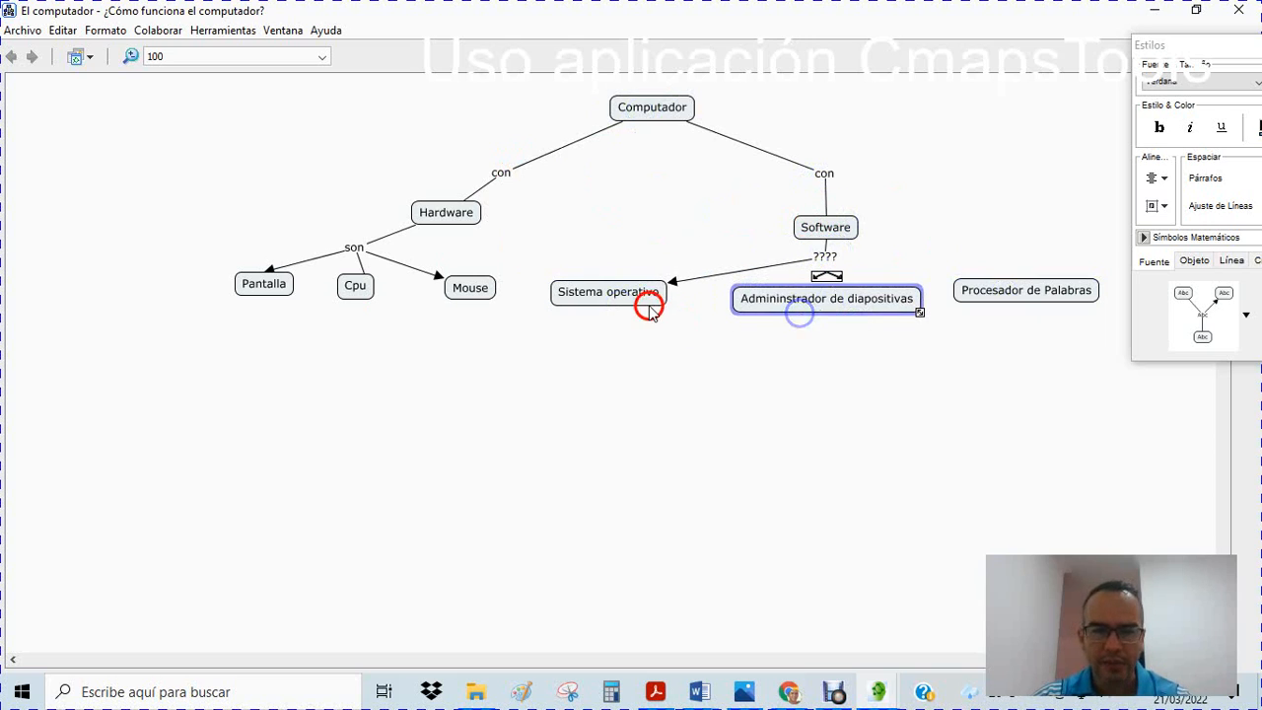
drag(647, 303, 652, 311)
drag(1041, 289, 1043, 309)
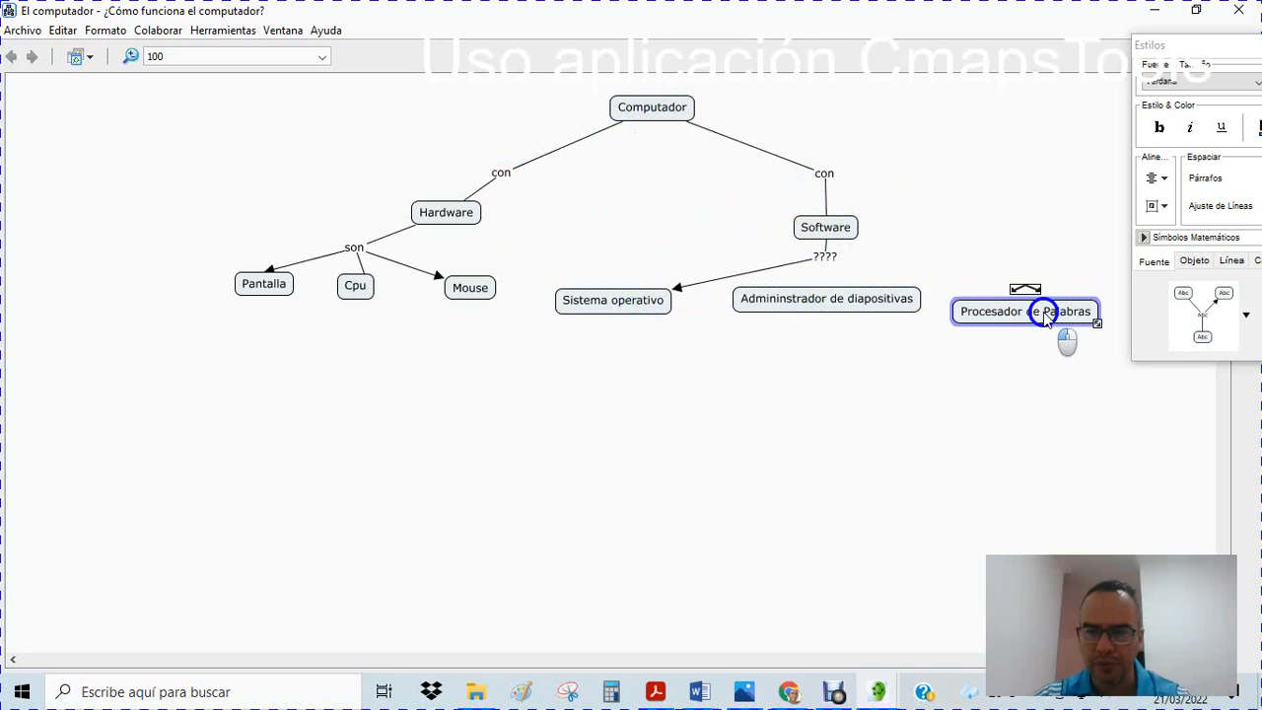
Label the link from Software to Sistema operativo "son" and select that linking phrase
click(826, 258)
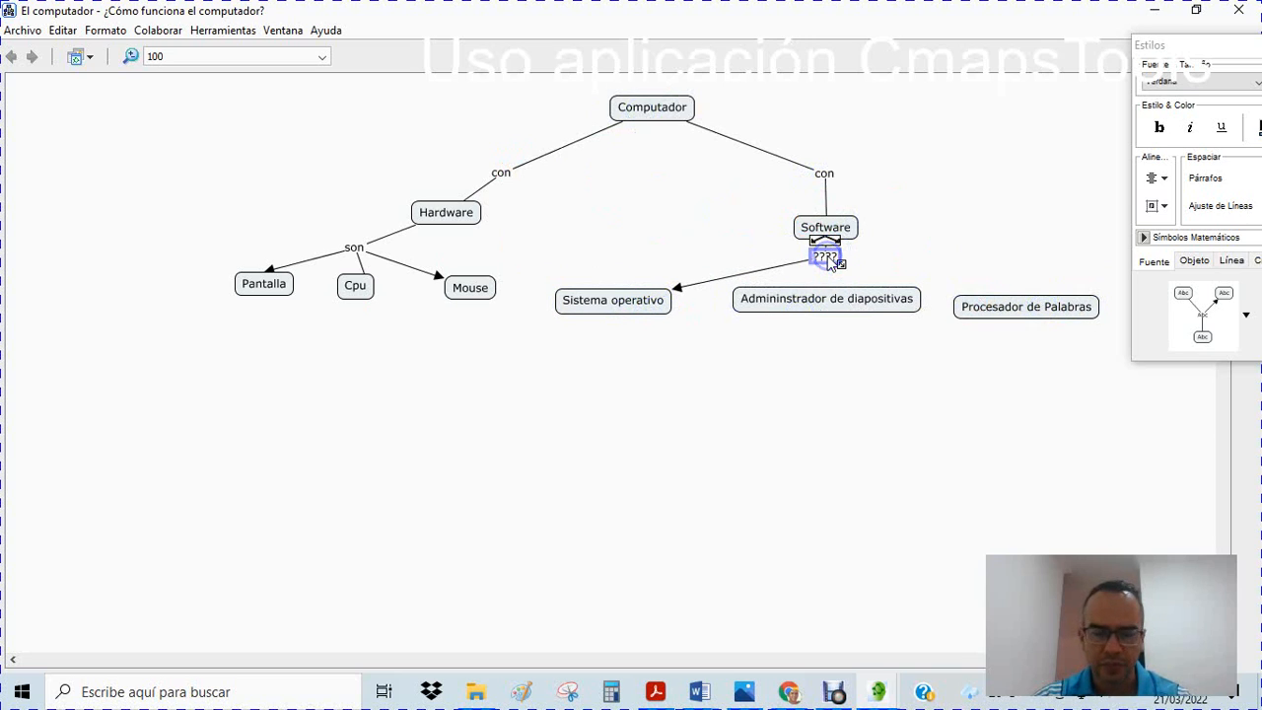
text(se)
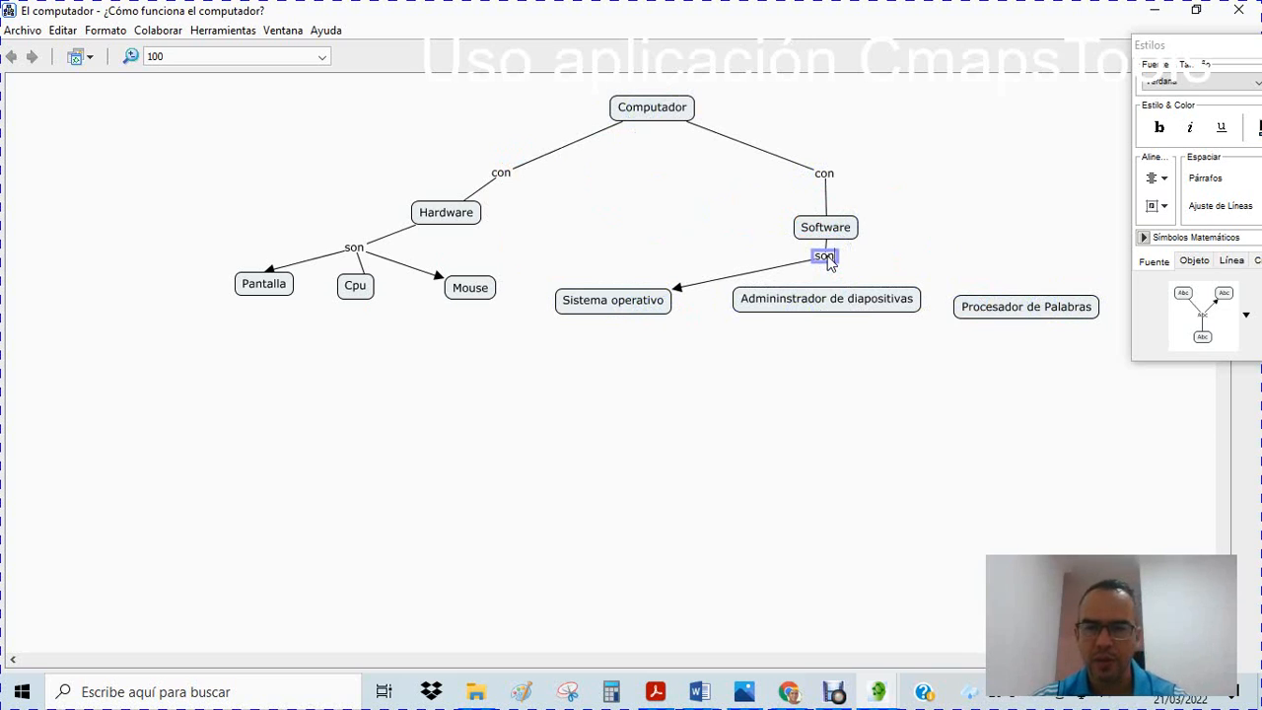
click(828, 258)
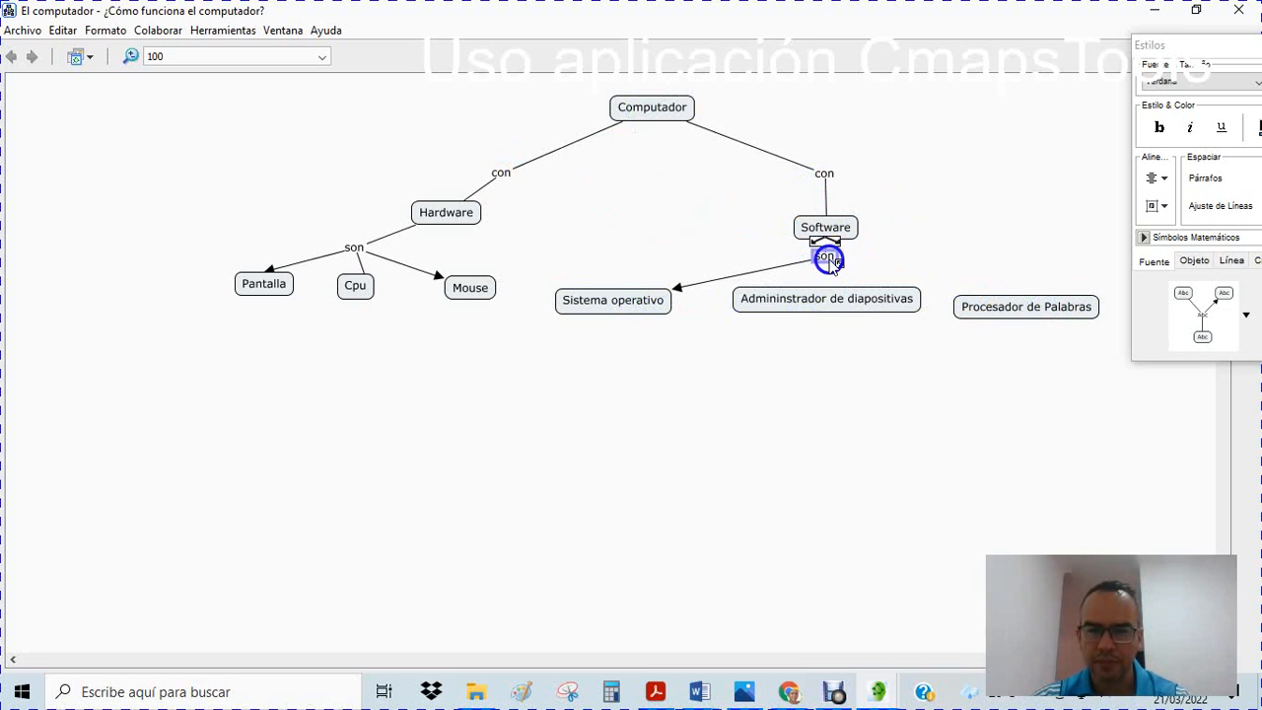
Connect the "son" phrase under Software to Admininstrador de diapositivas and Procesador de Palabras, and shift Computador and Software's "con" phrase left
drag(823, 243, 1026, 293)
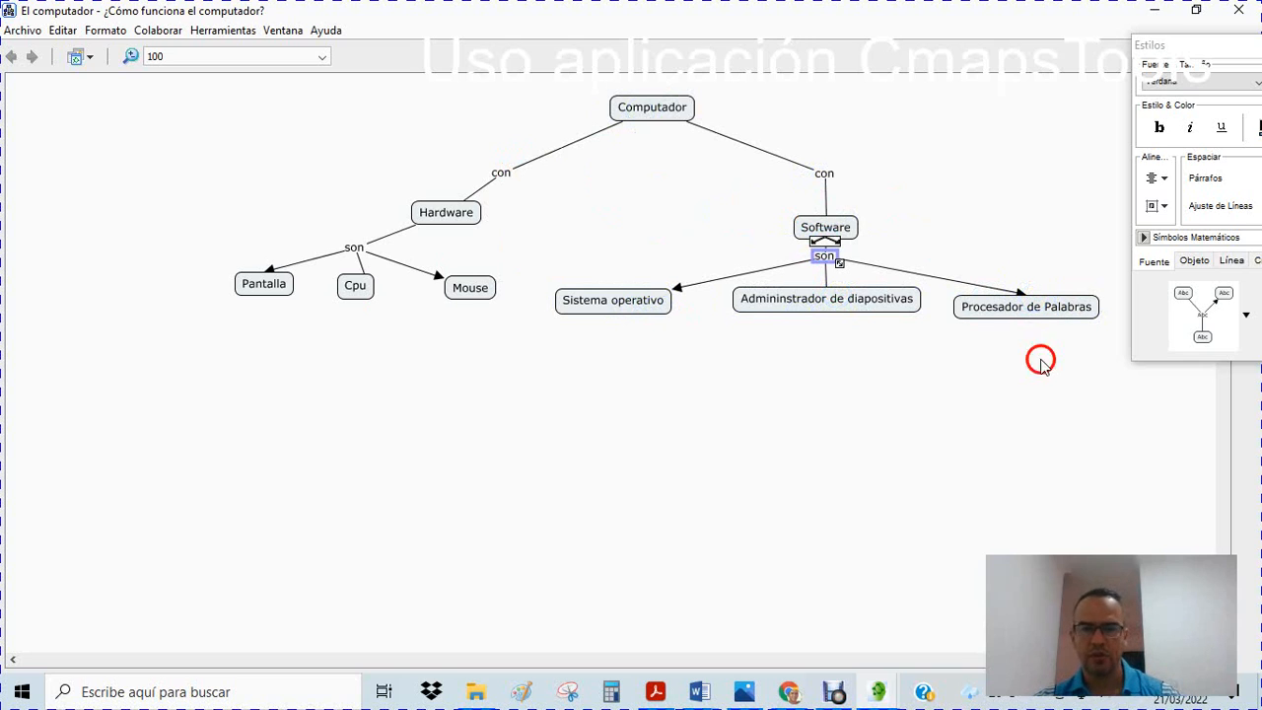
drag(637, 107, 602, 109)
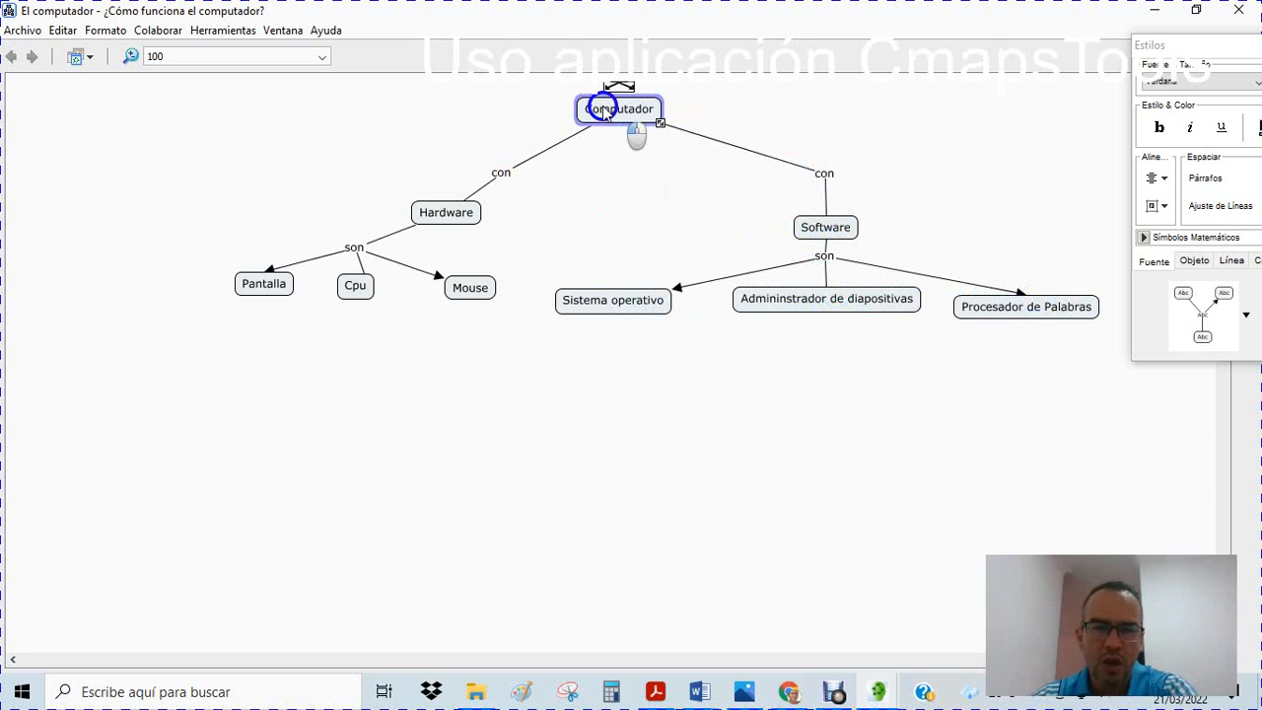
drag(824, 173, 765, 176)
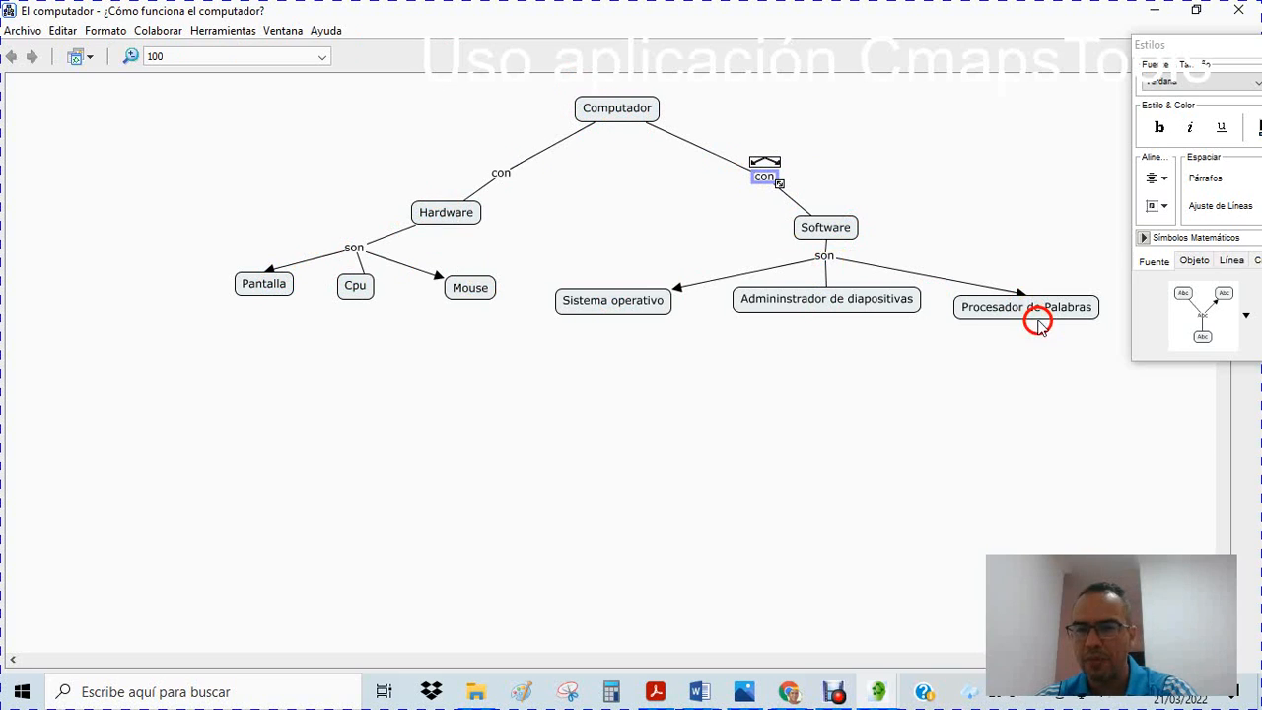
Change the linking phrase under Software to "es"
click(825, 256)
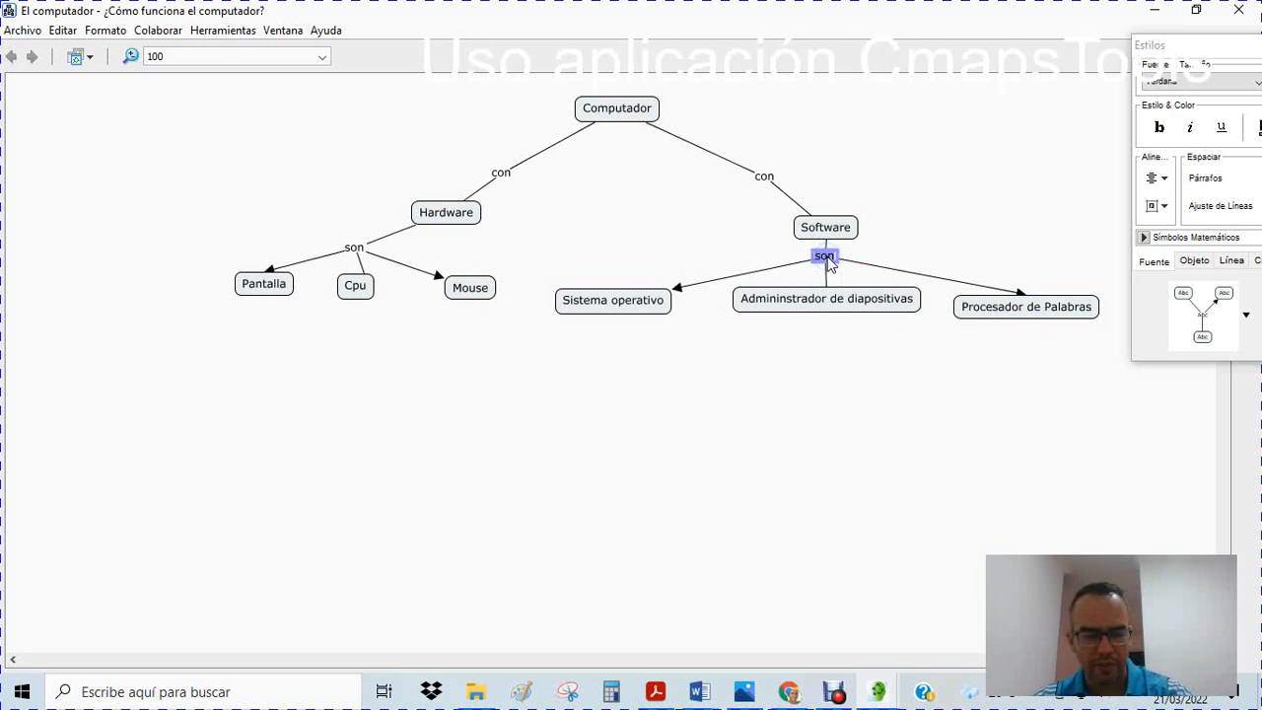
click(951, 154)
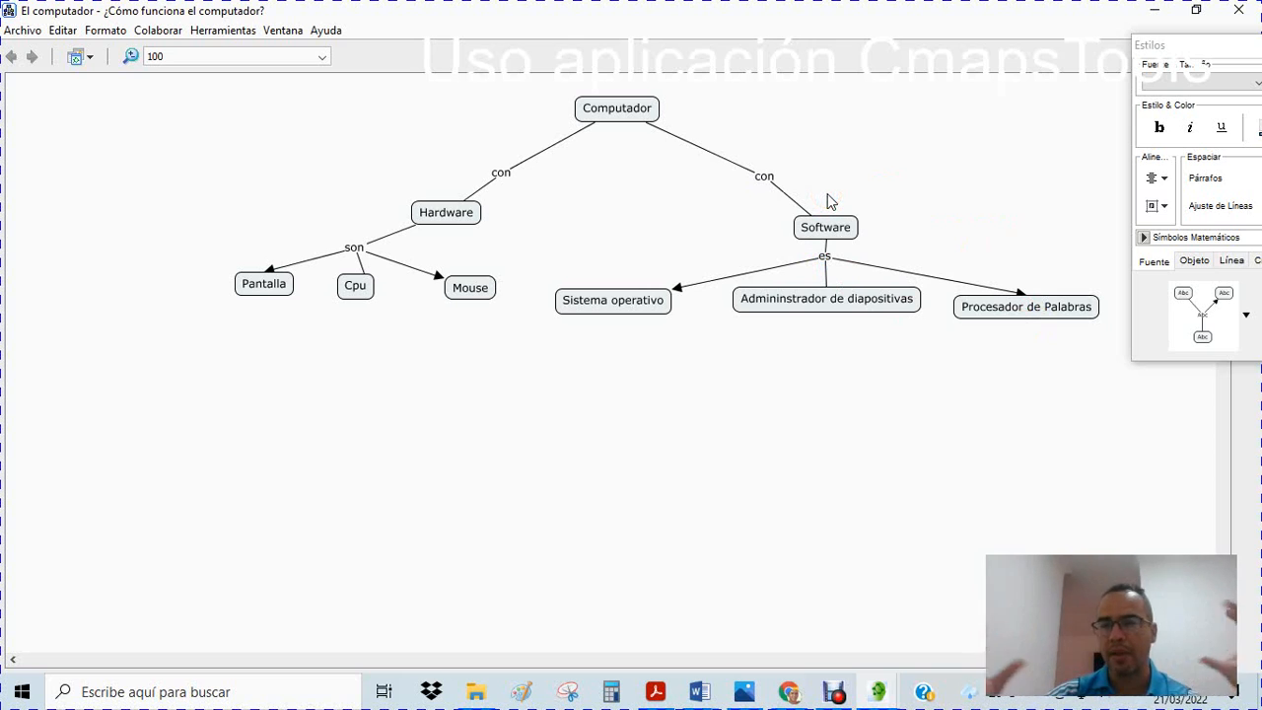
Bring the Estilos window fully into view beside the map and select the Computador concept
drag(1193, 54, 735, 369)
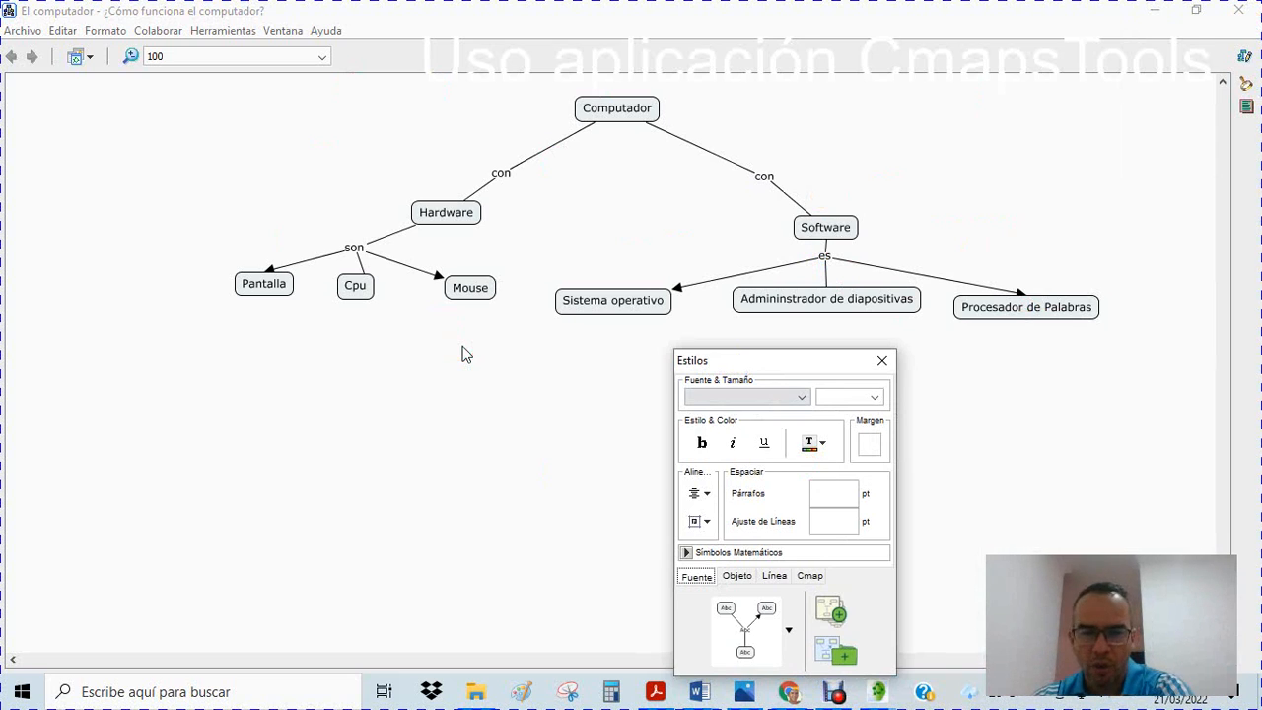
click(649, 106)
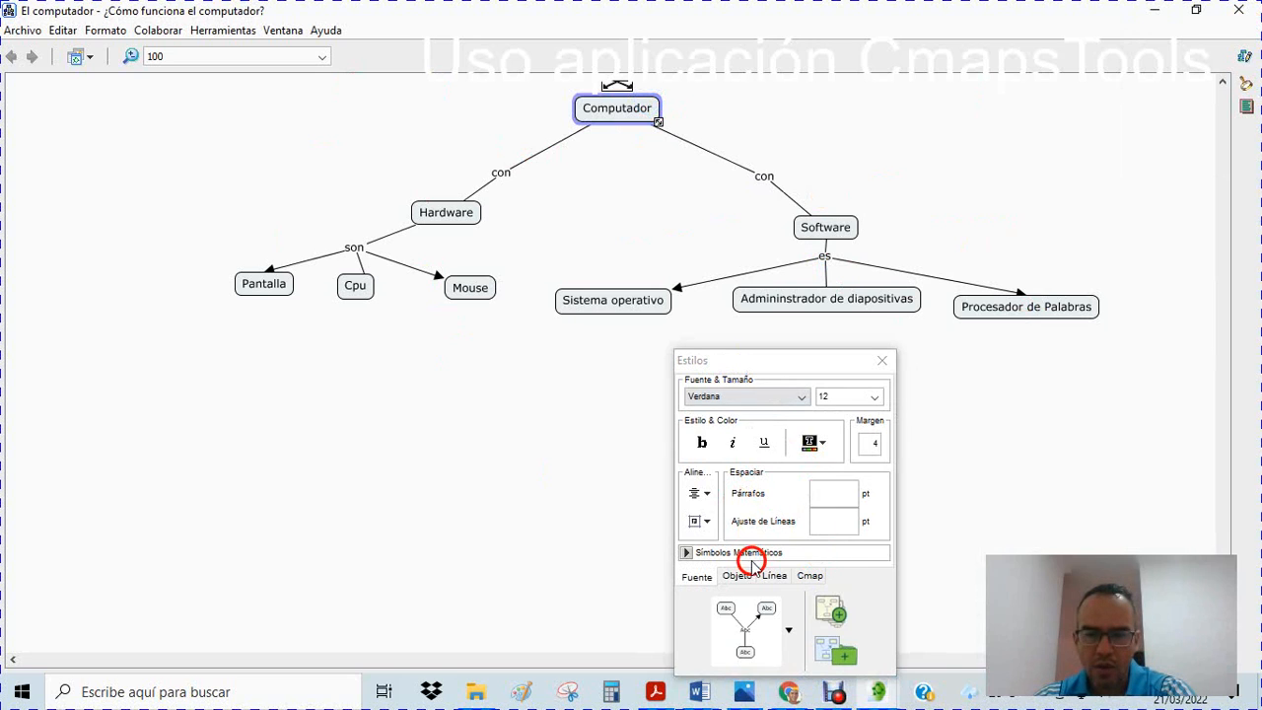
drag(780, 359, 998, 145)
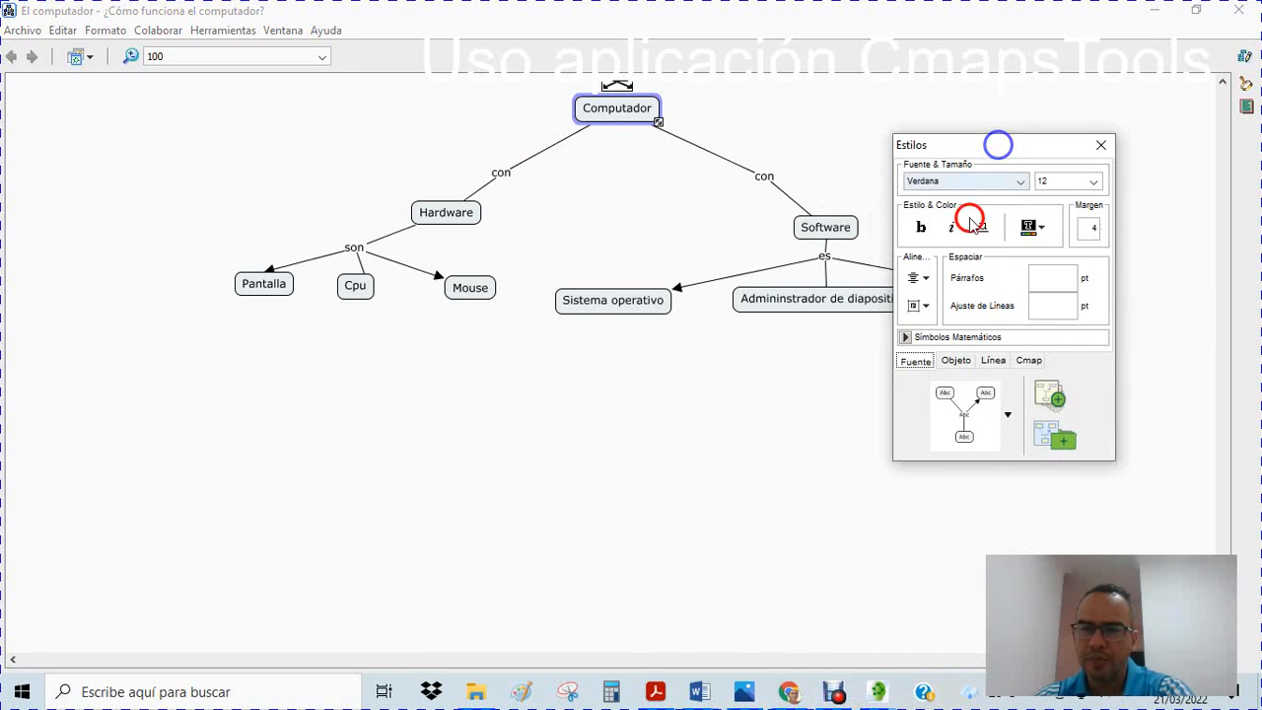
Examine the font, text colour and object style options available for Computador
click(1020, 180)
click(1020, 180)
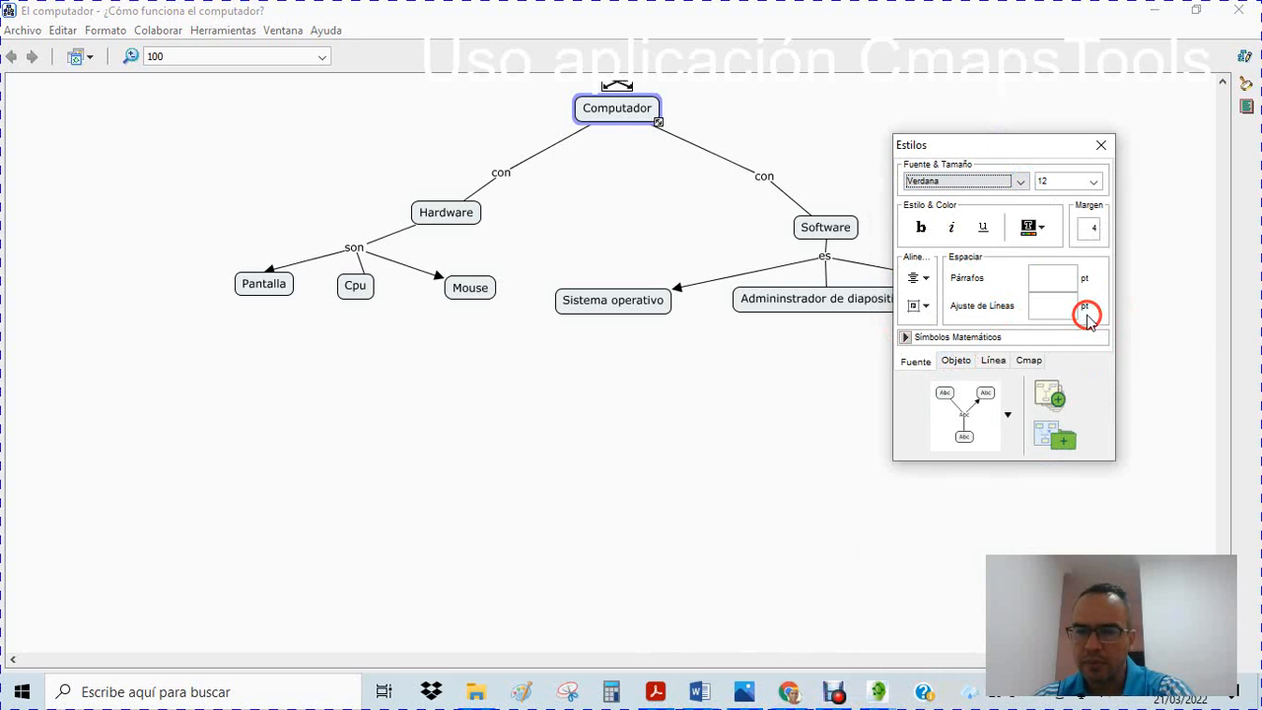
click(1051, 226)
click(1047, 225)
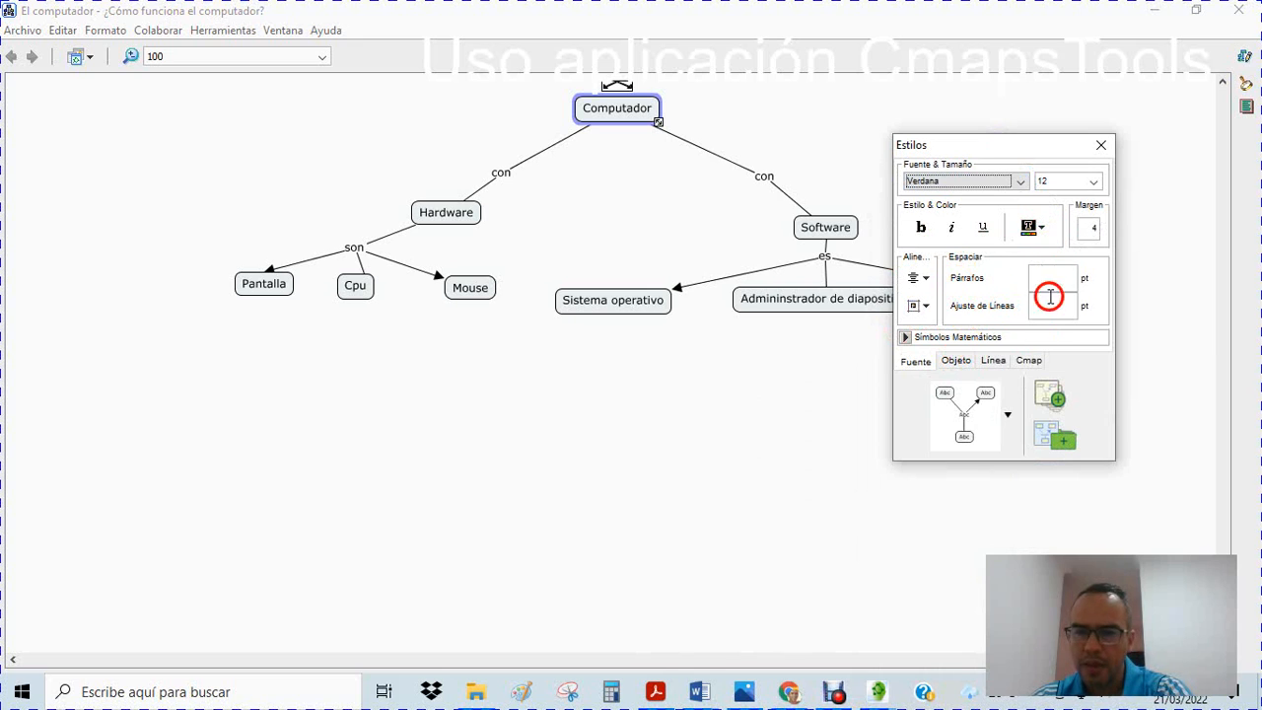
click(918, 362)
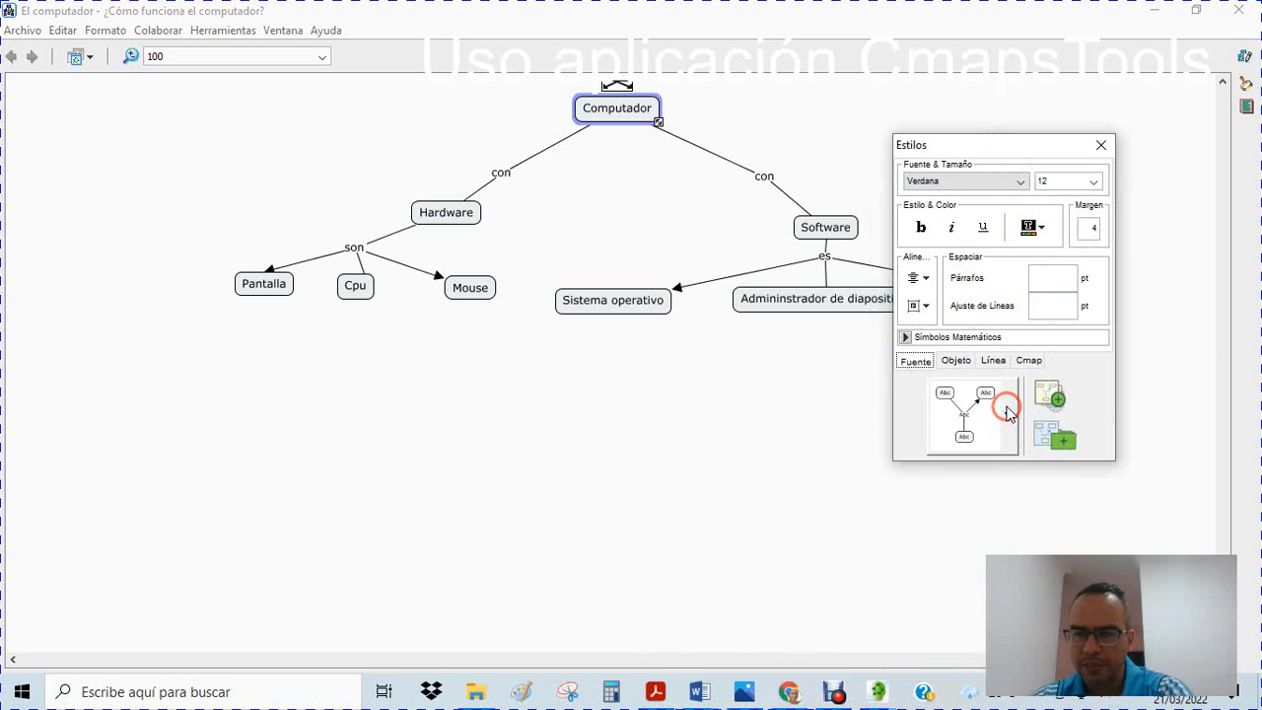
click(956, 363)
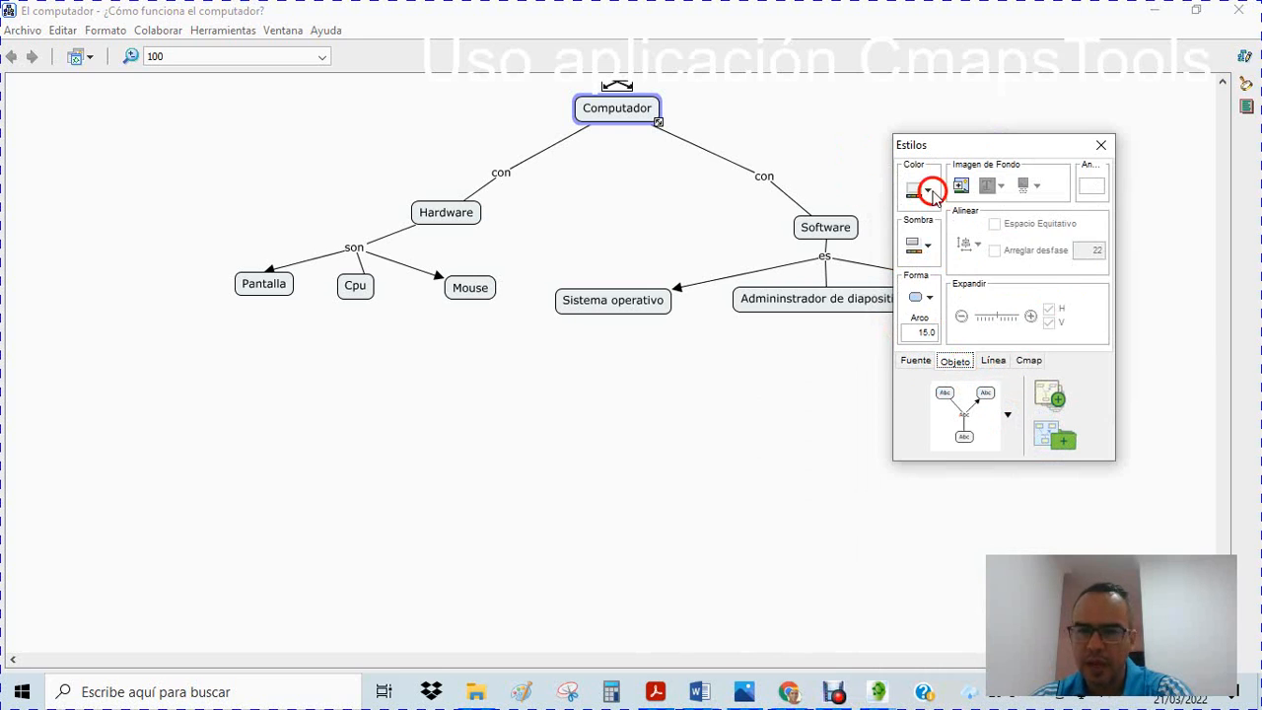
click(915, 360)
click(955, 361)
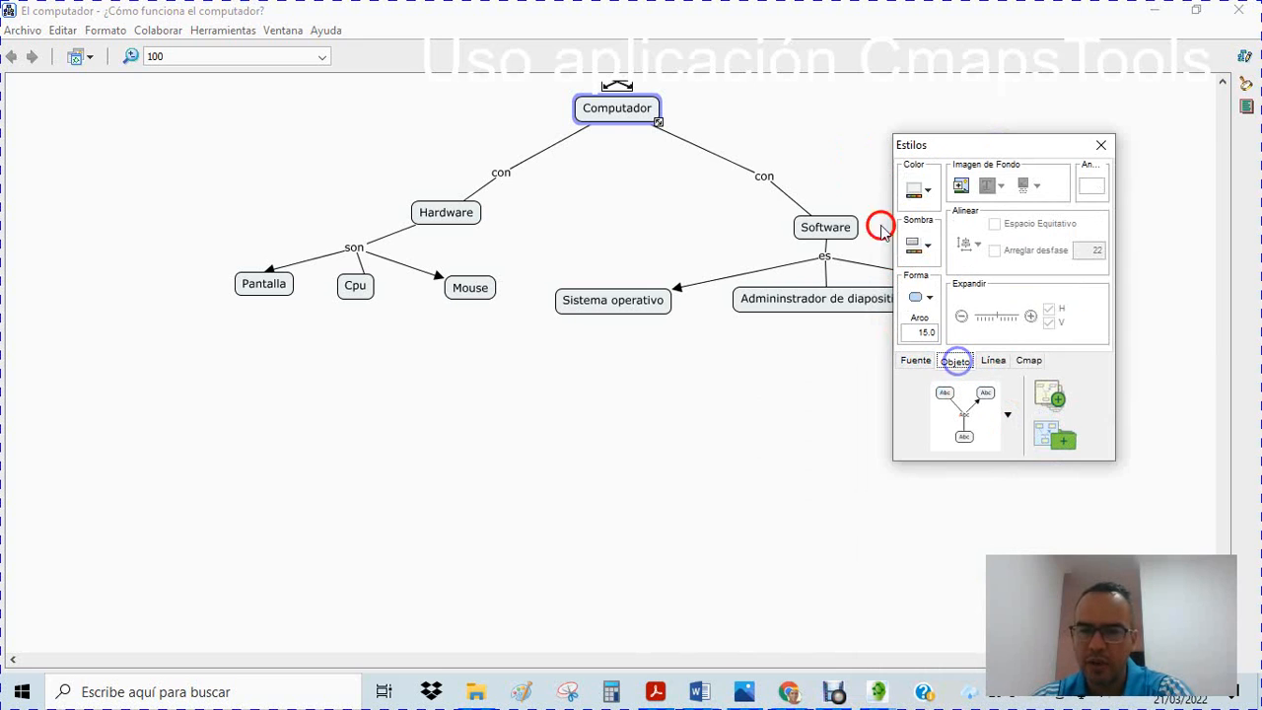
Fill the Computador concept with red
click(928, 191)
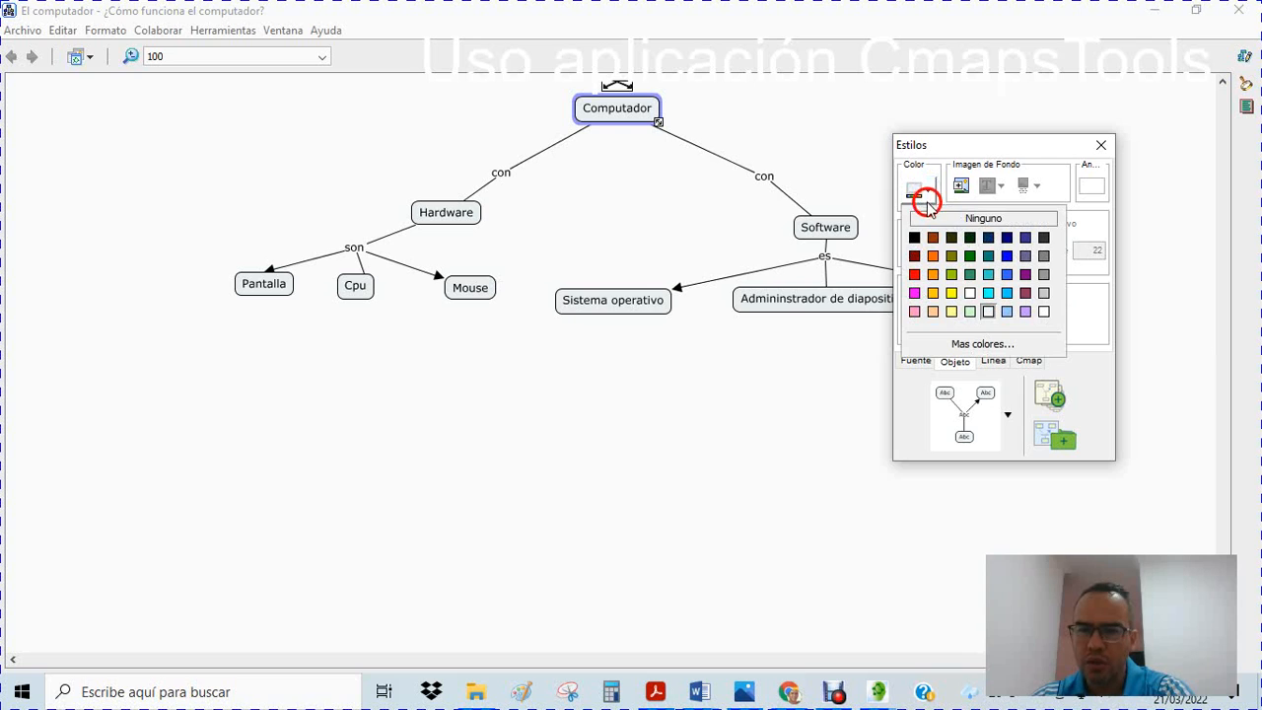
click(928, 261)
click(914, 274)
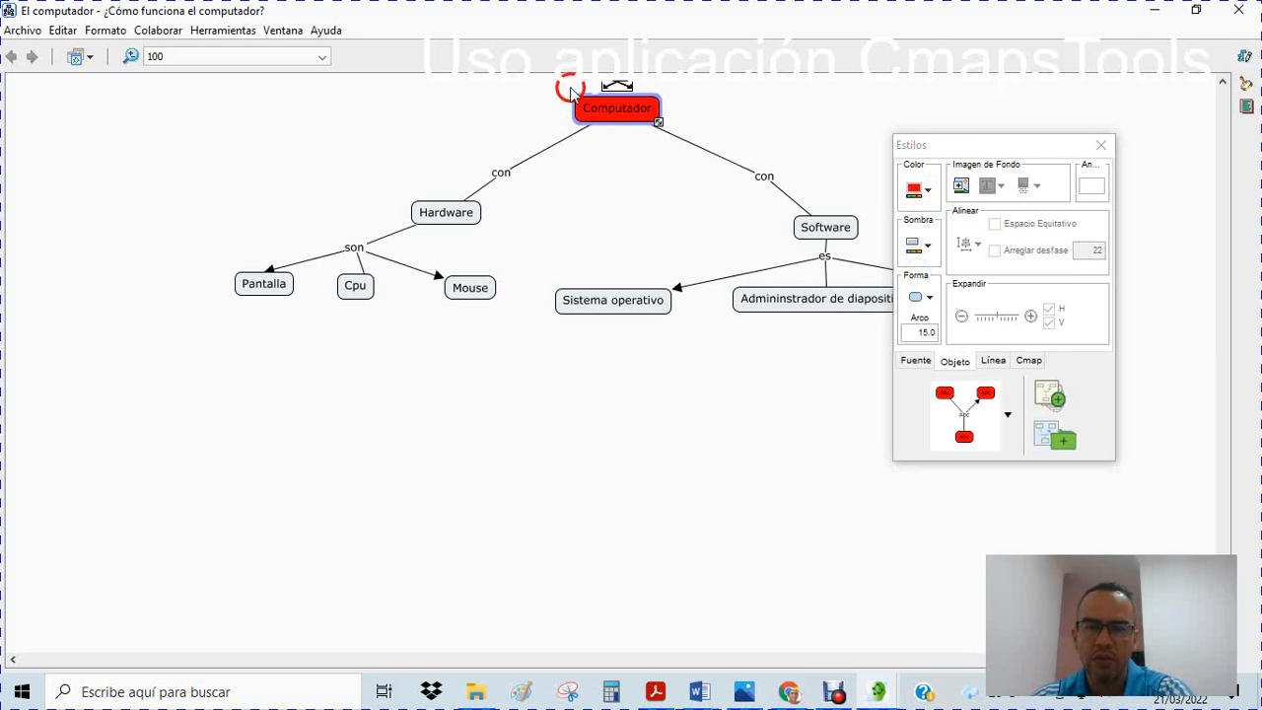
click(718, 92)
click(562, 87)
click(601, 109)
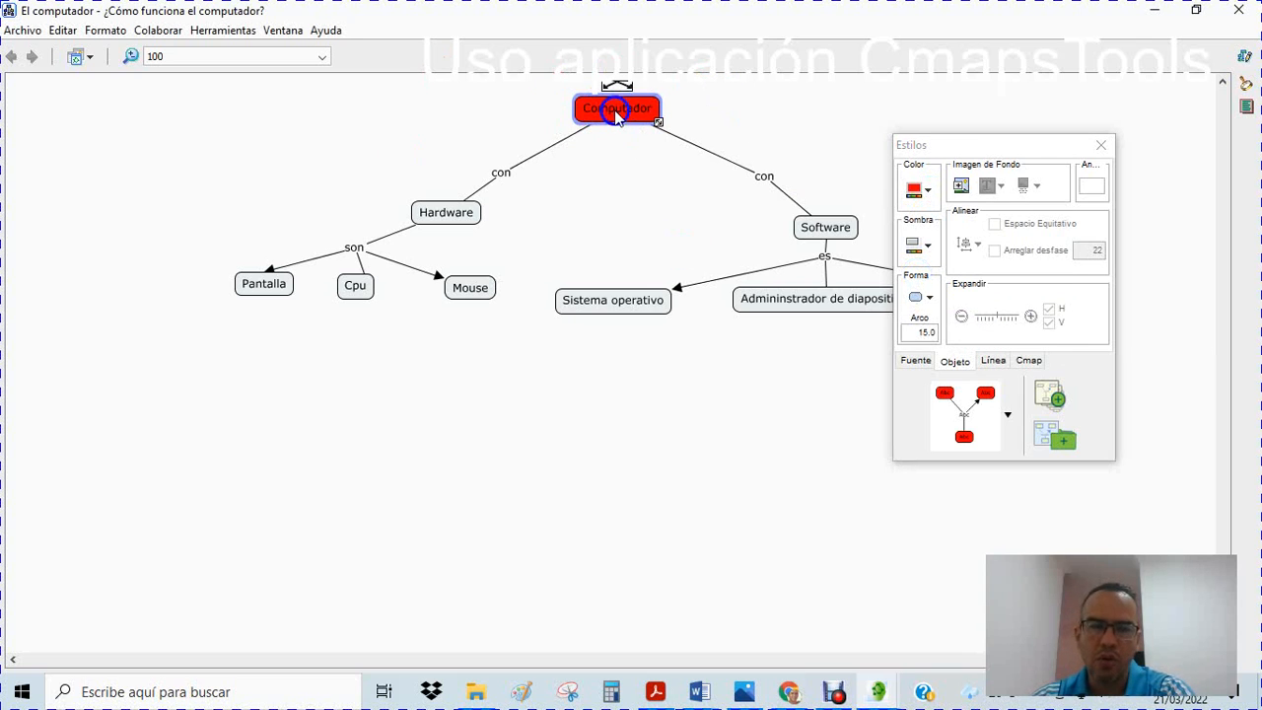
Make the text of the Computador concept bold and deselect it
click(916, 362)
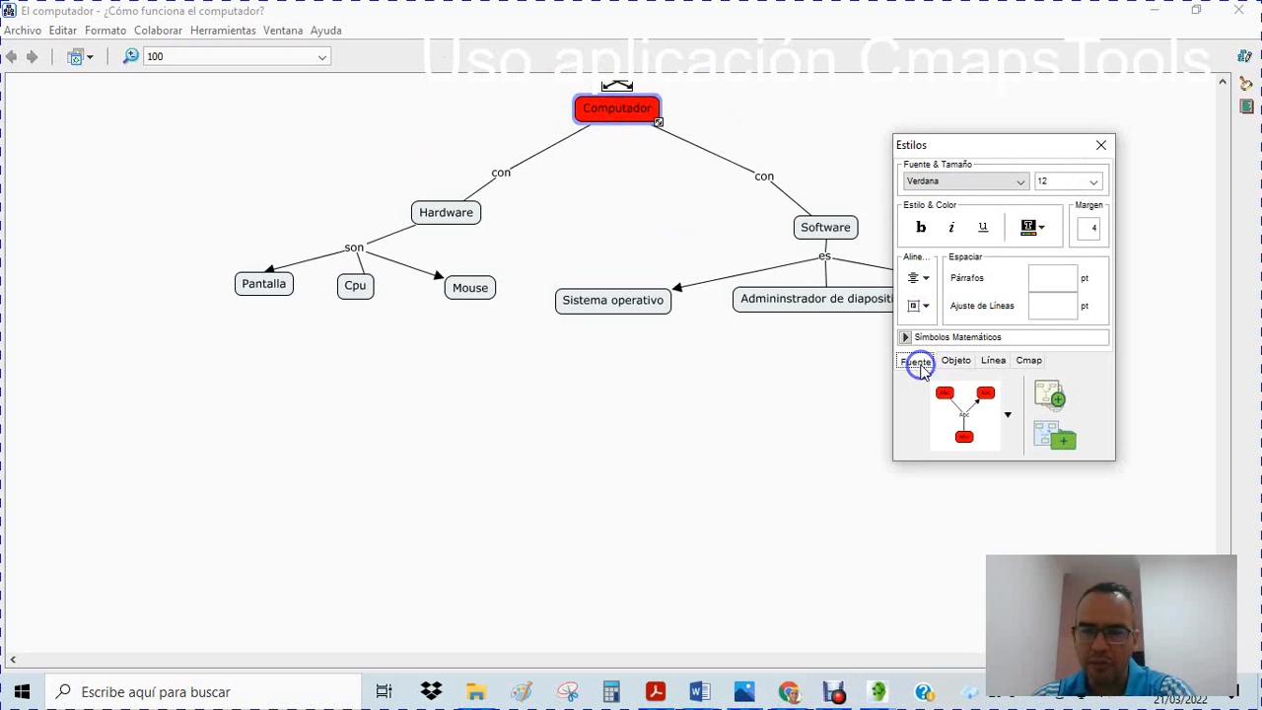
click(920, 229)
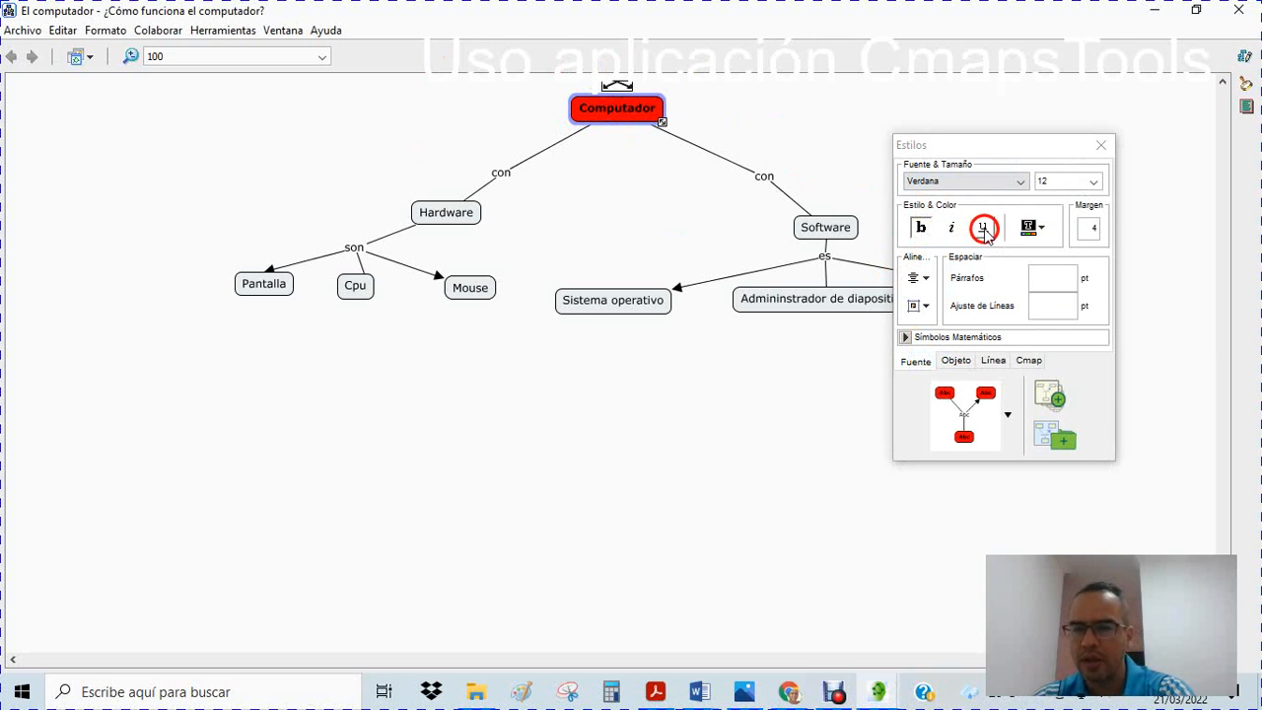
click(785, 137)
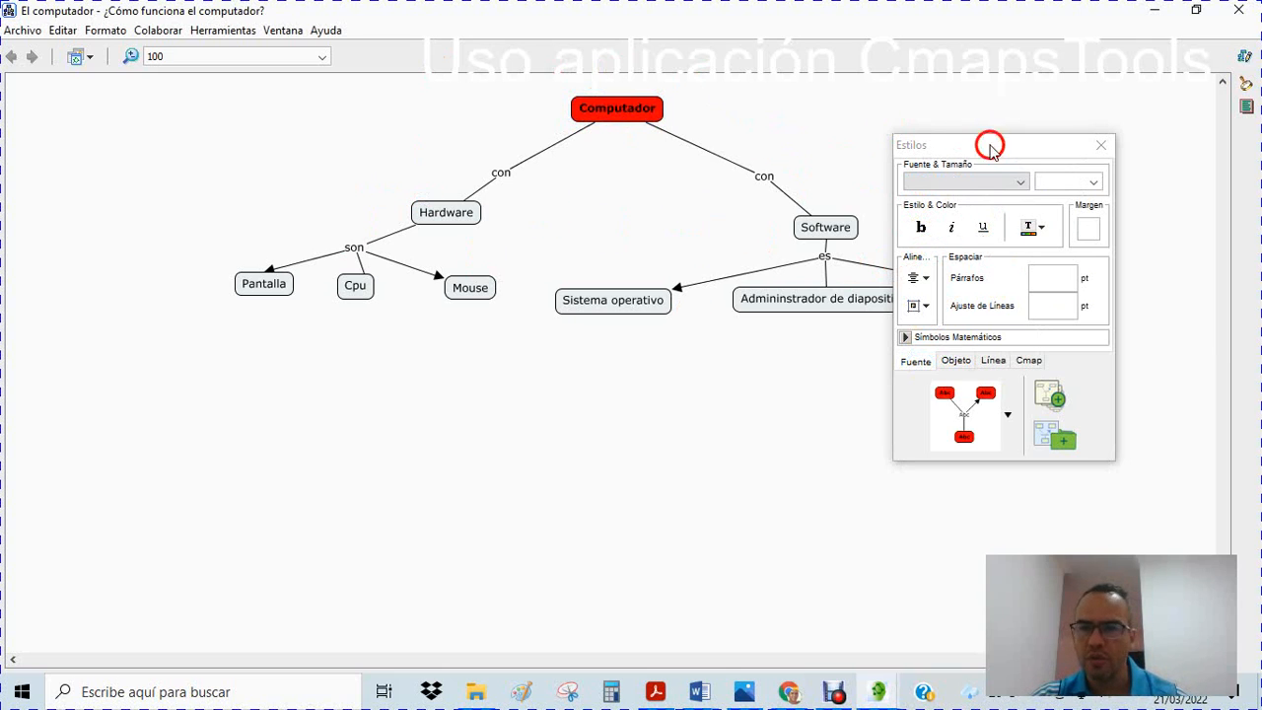
click(422, 211)
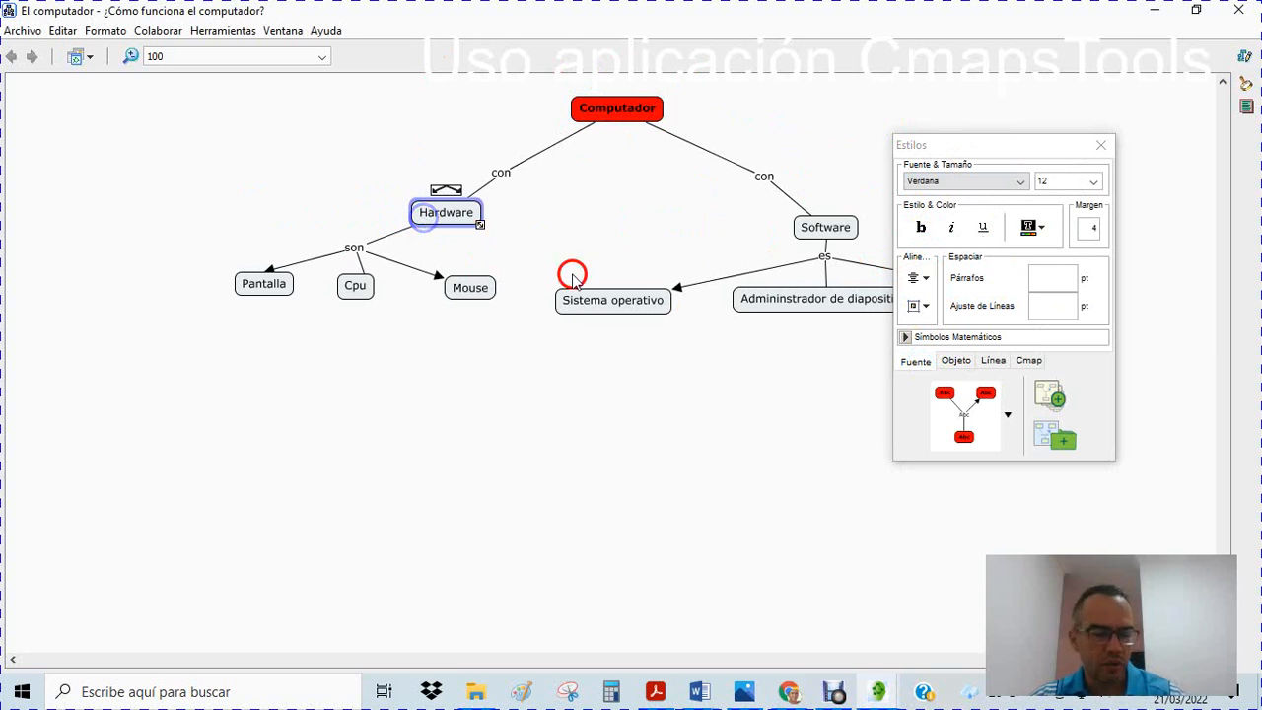
click(814, 231)
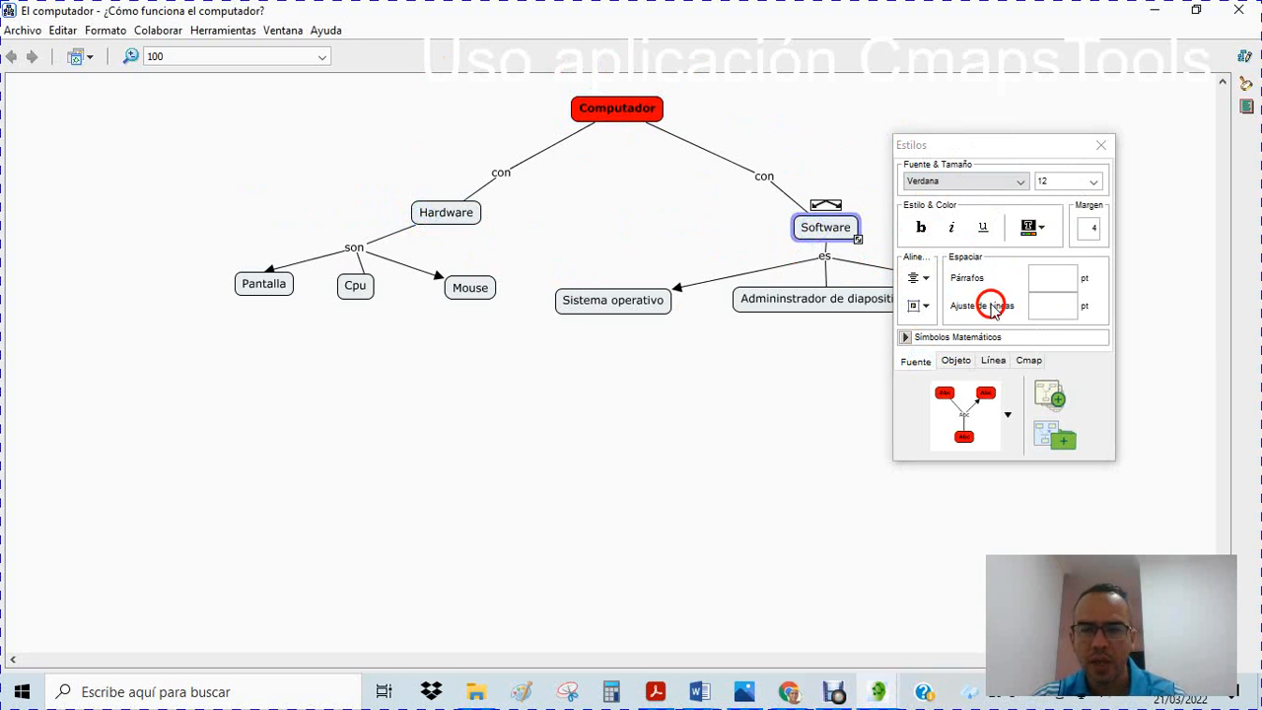
drag(361, 172, 806, 225)
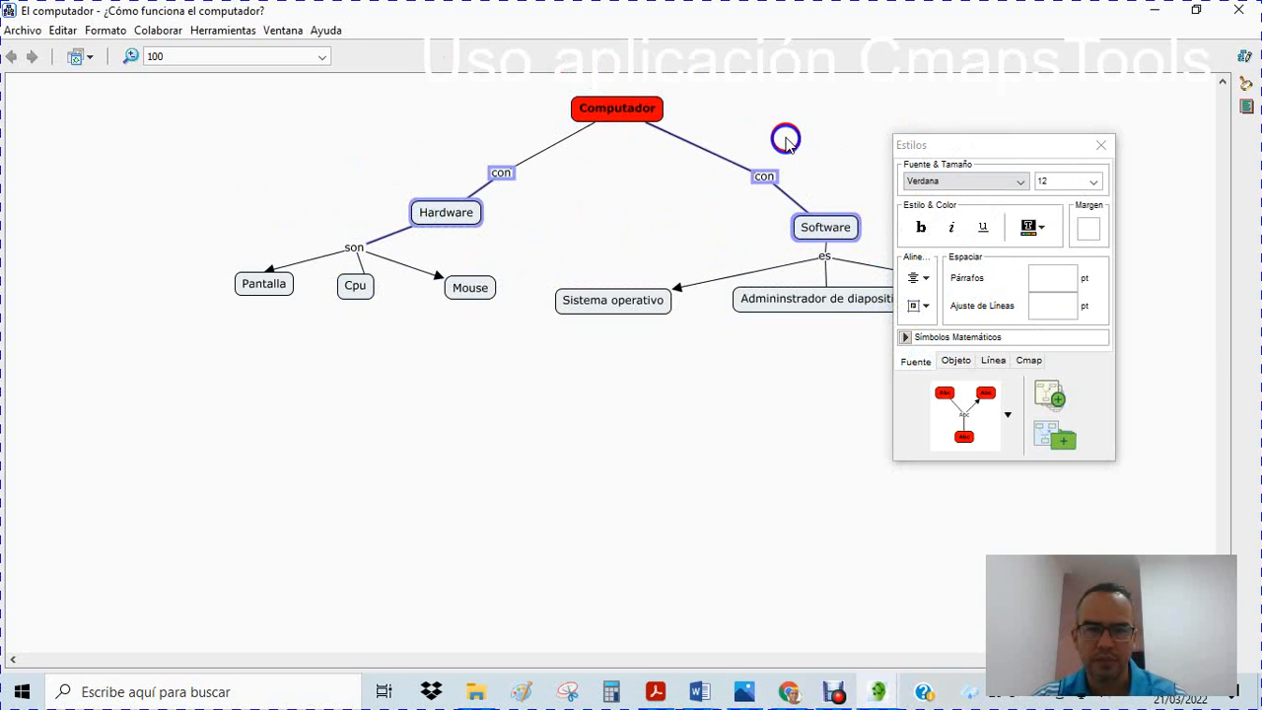
click(786, 138)
Select only the Hardware and Software concepts together and fill both with magenta
drag(391, 196, 876, 247)
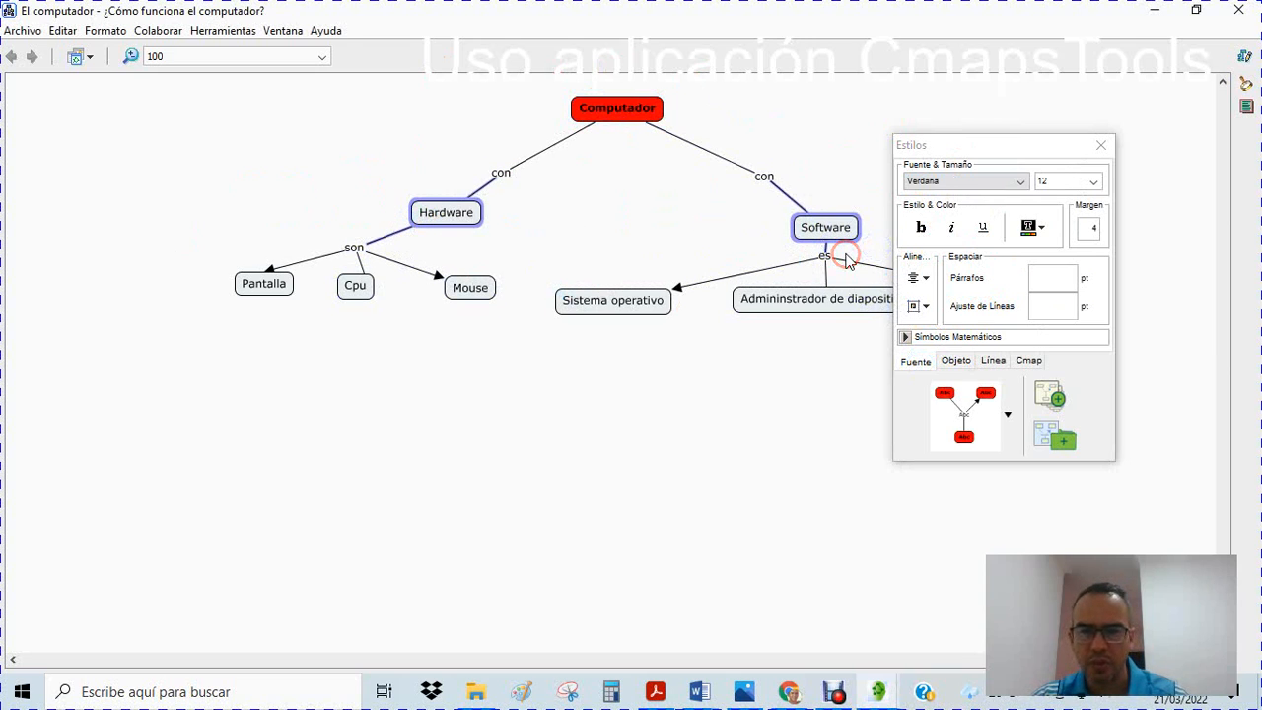
click(958, 361)
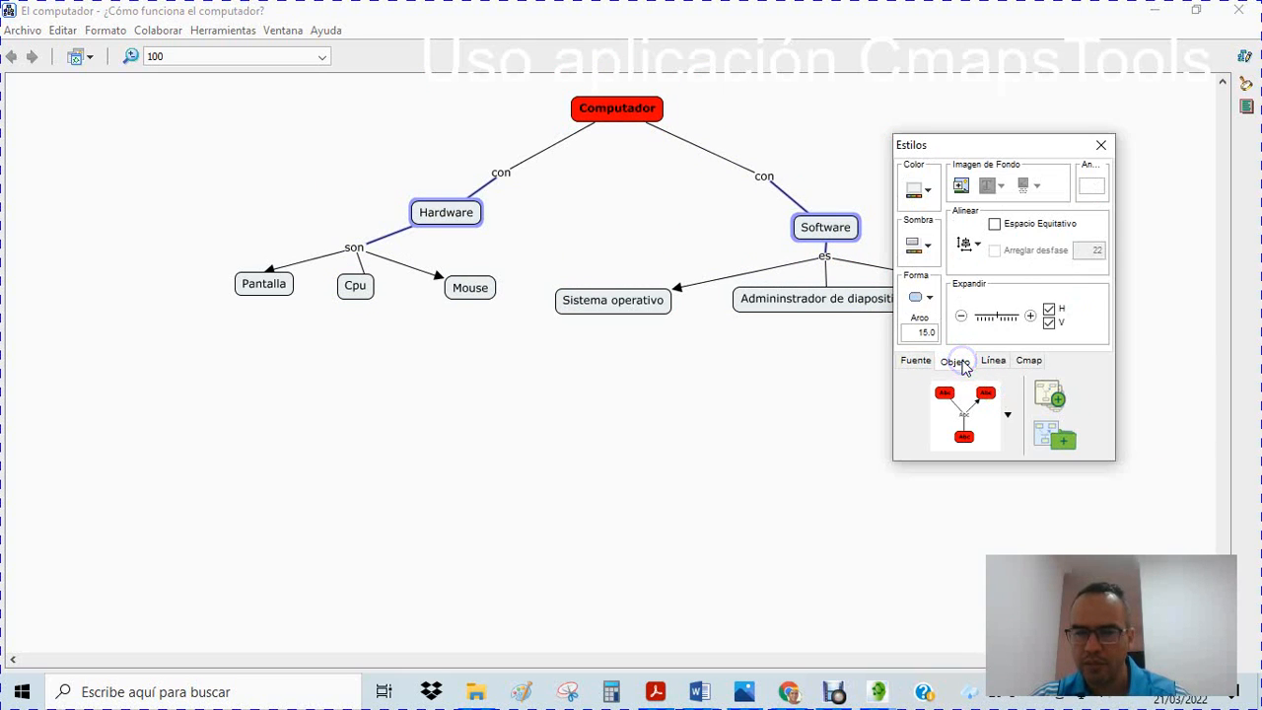
click(927, 193)
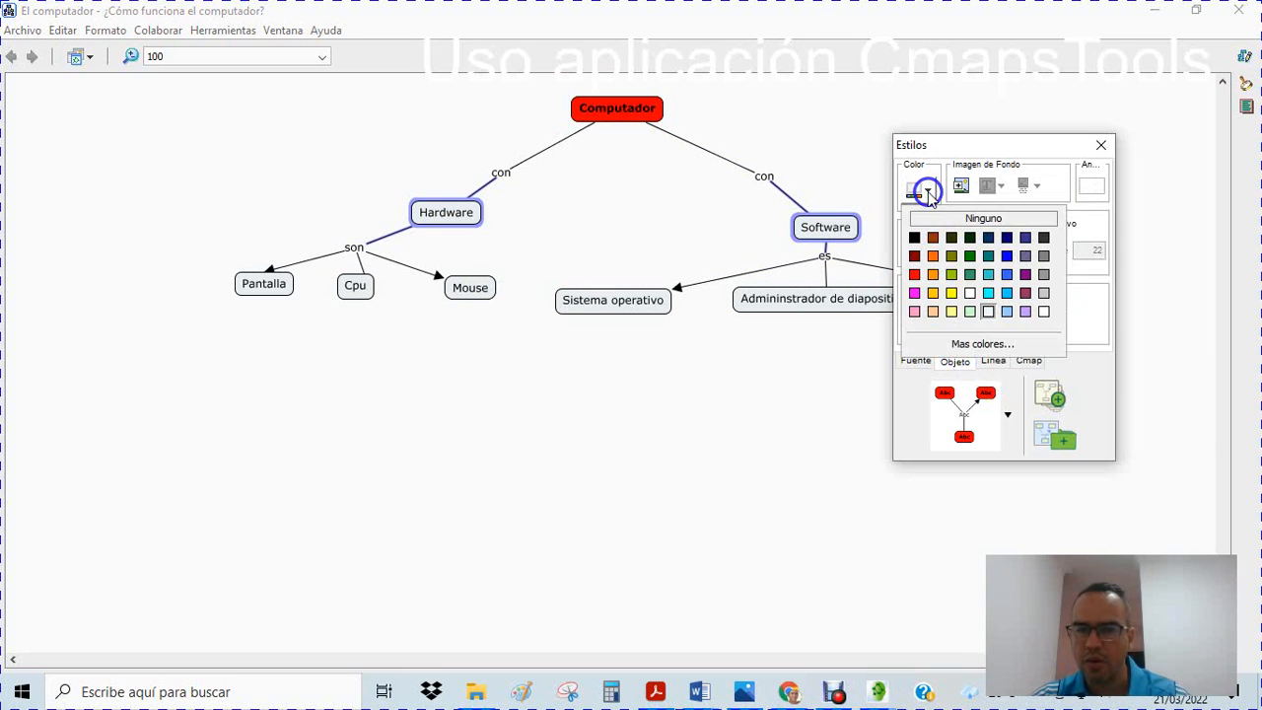
click(915, 293)
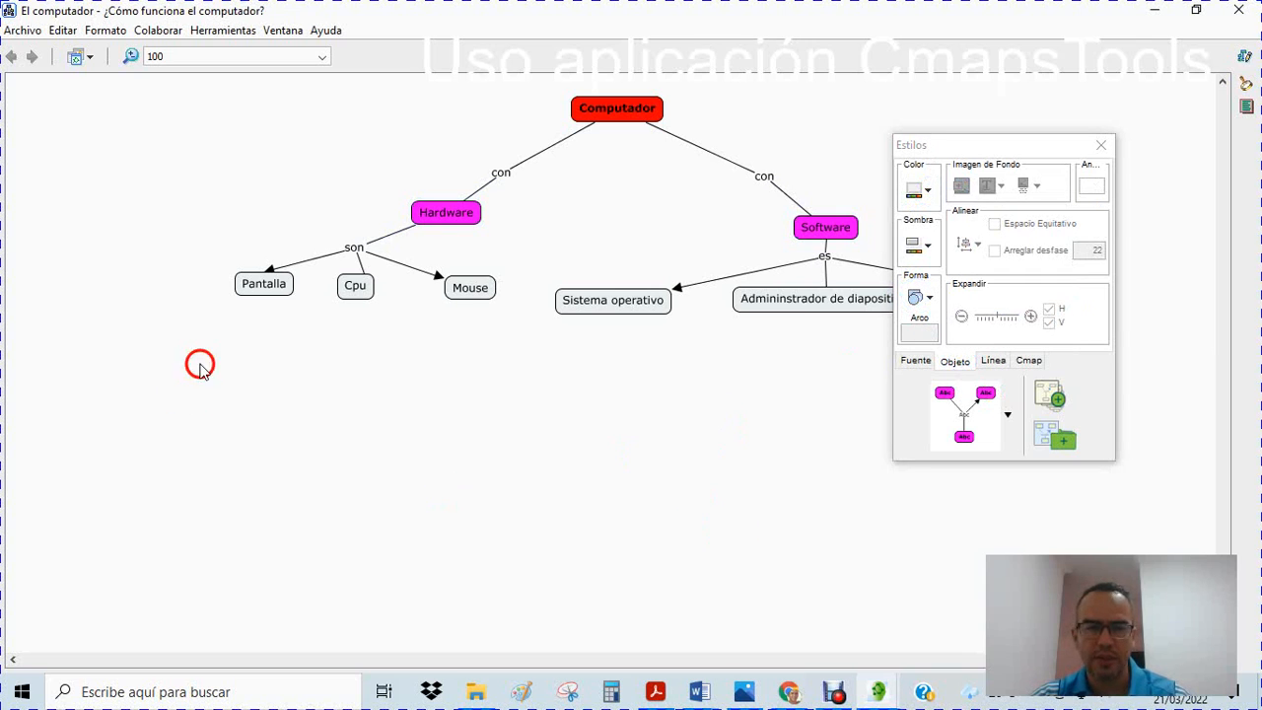
Select all six lowest-level concepts, from Pantalla to Procesador de Palabras, and fill them with light pink, moving the Estilos window off them
drag(168, 262, 1149, 375)
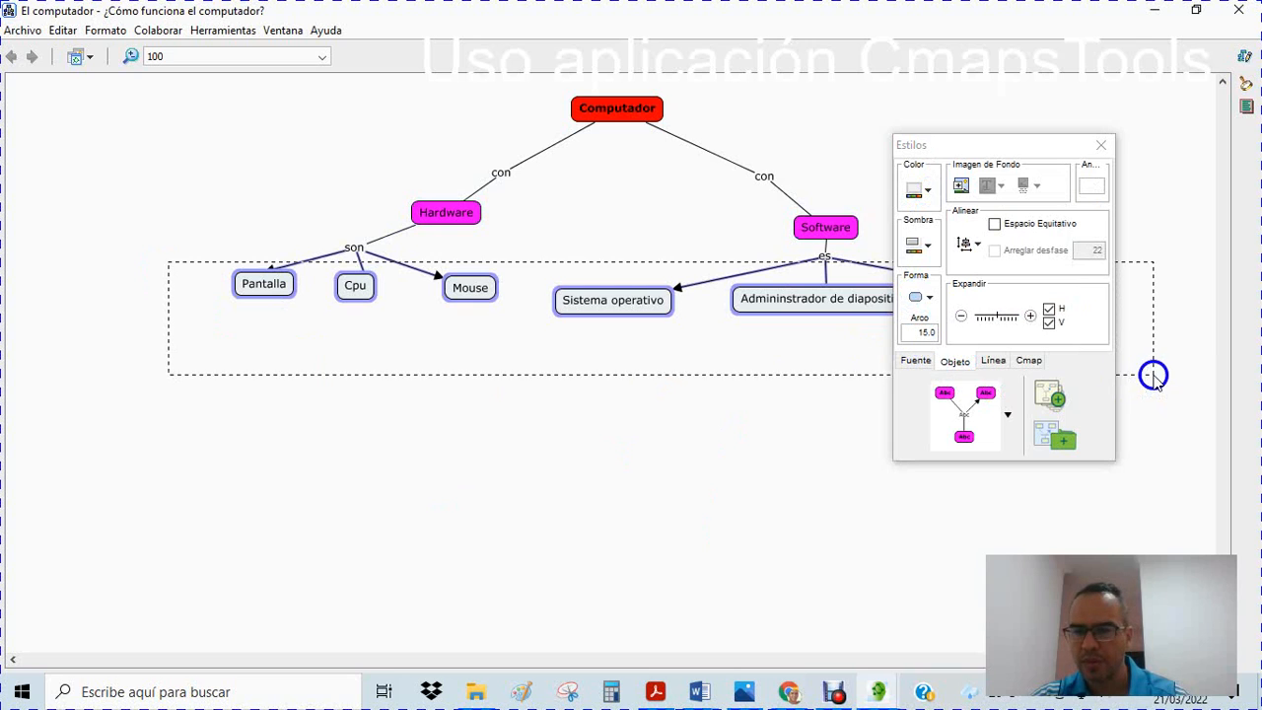
drag(1035, 148, 969, 358)
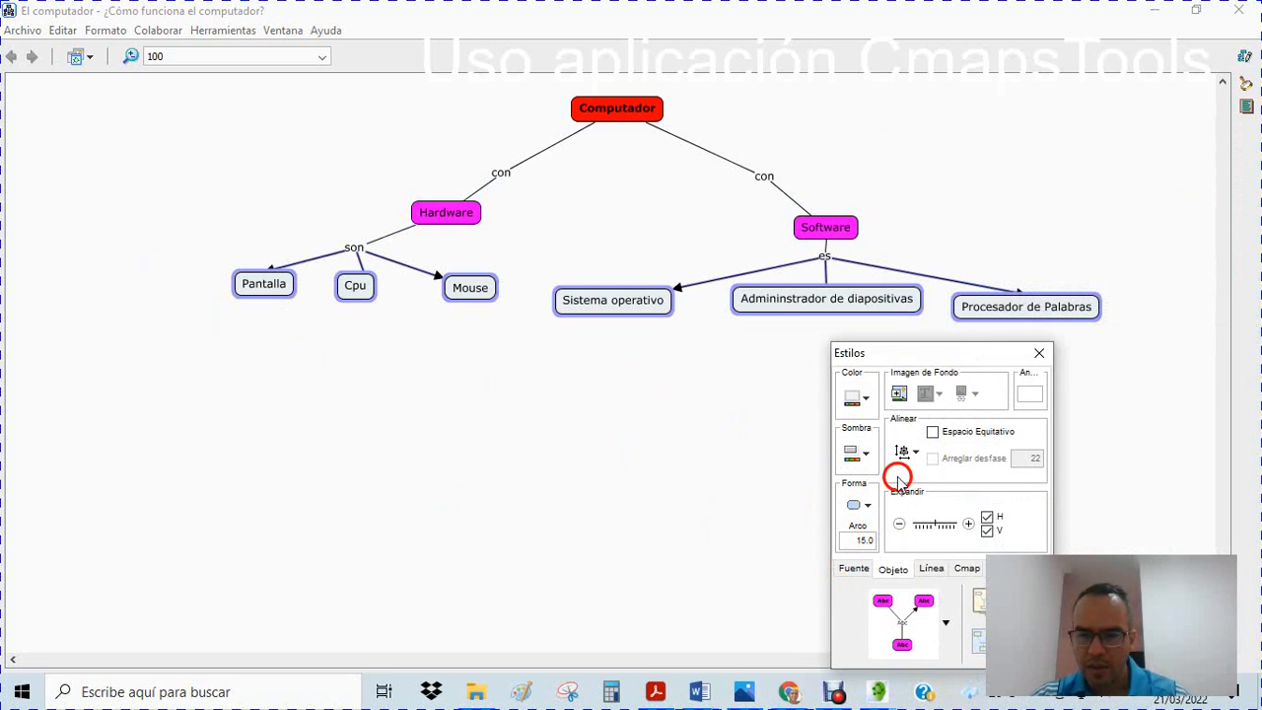
click(872, 398)
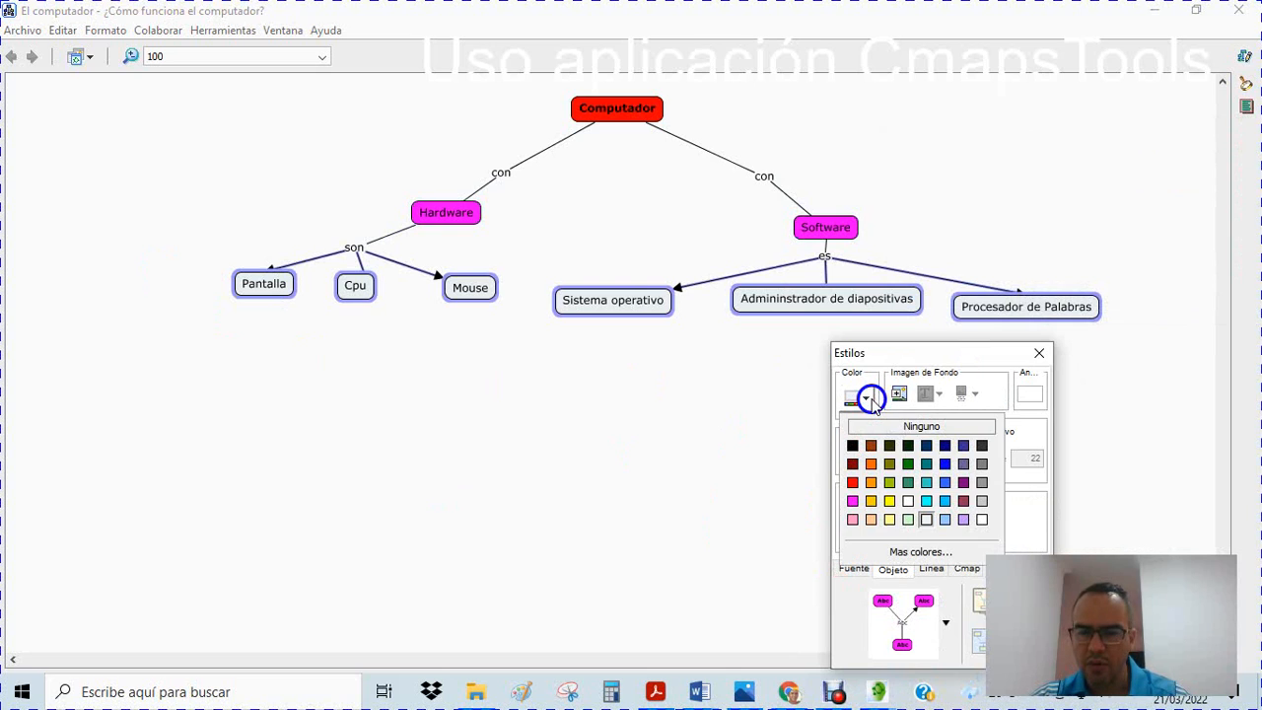
click(854, 519)
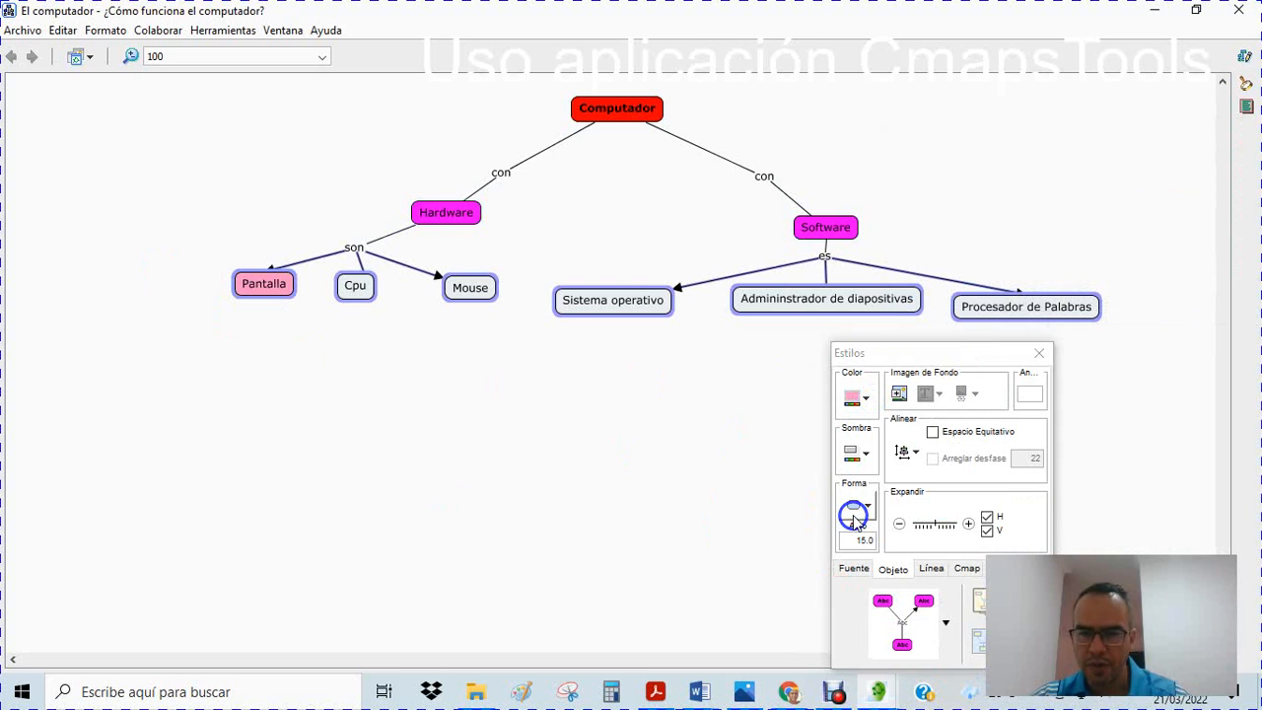
click(644, 446)
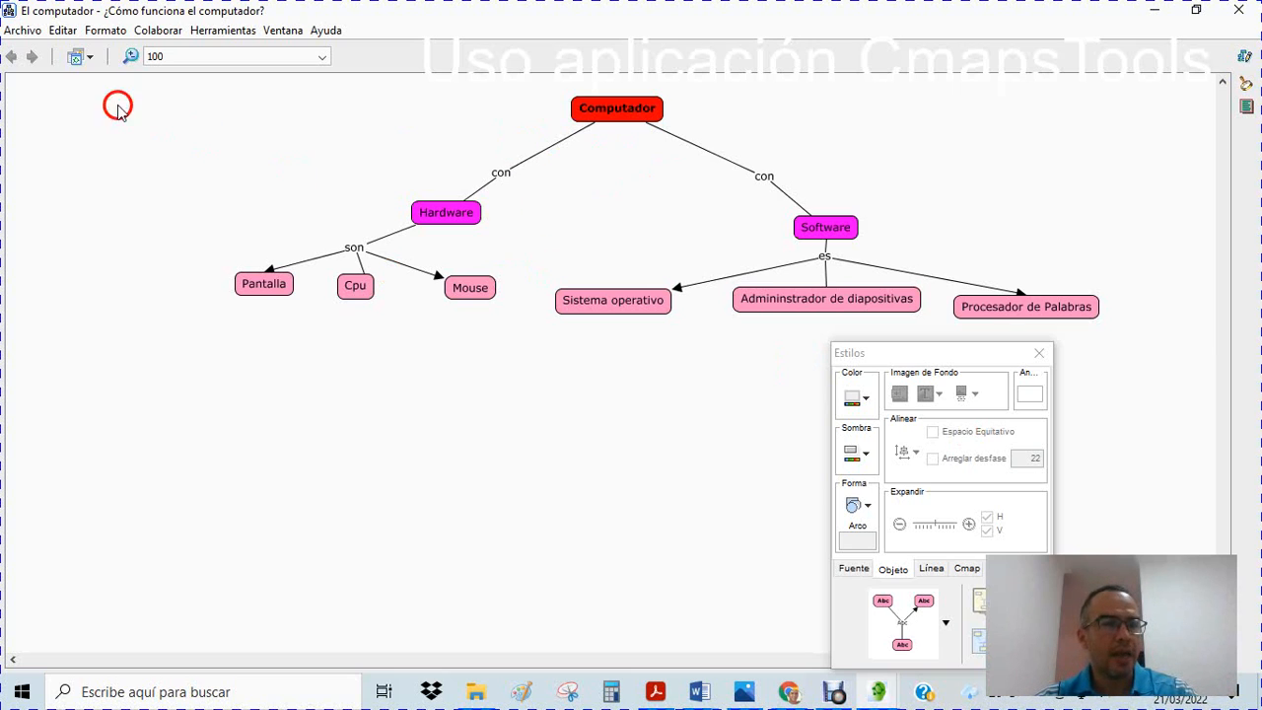
Save the concept map
click(23, 30)
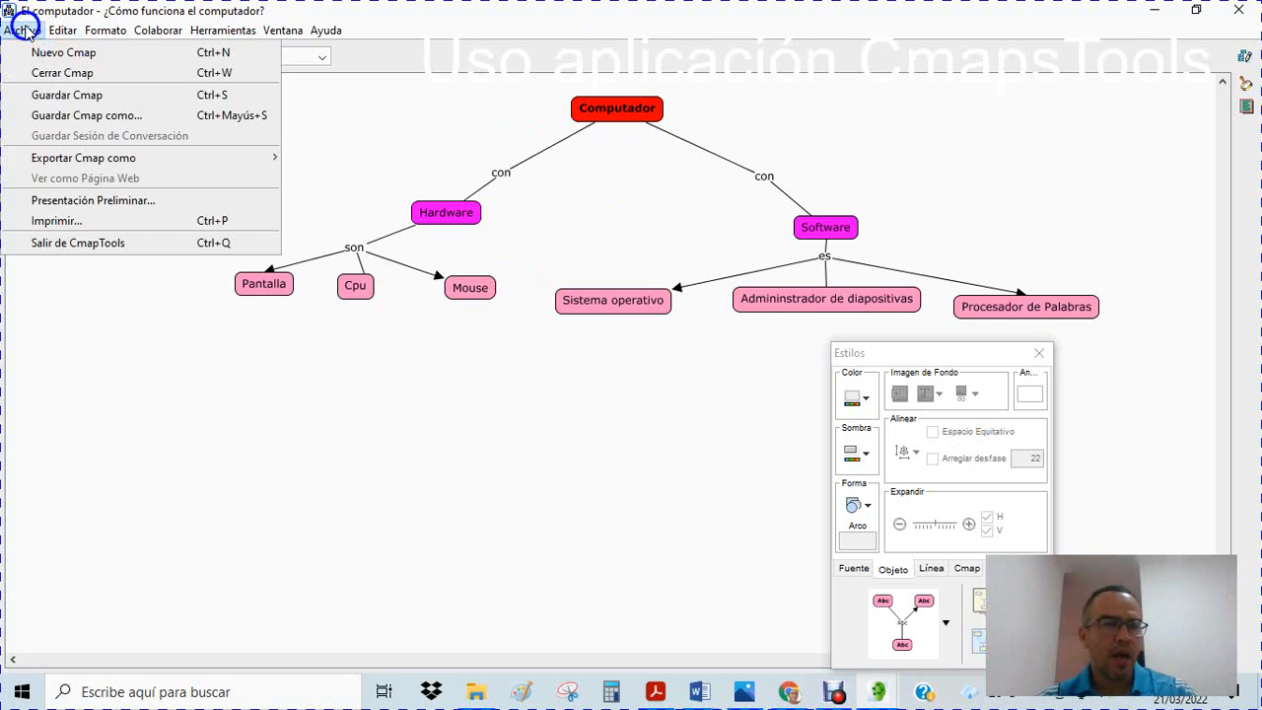
click(90, 94)
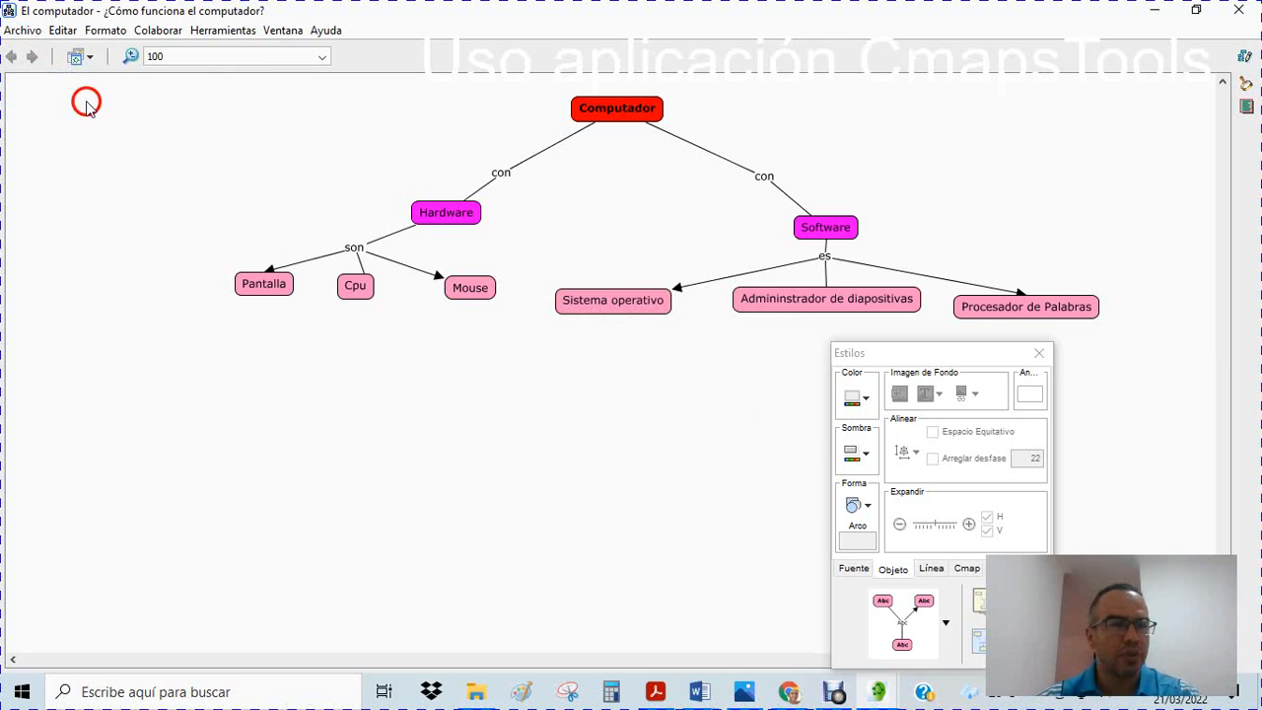
Export the map as a JPEG image named "El computador - ¿Cómo funciona el computador" into the Mis imágenes folder
click(22, 31)
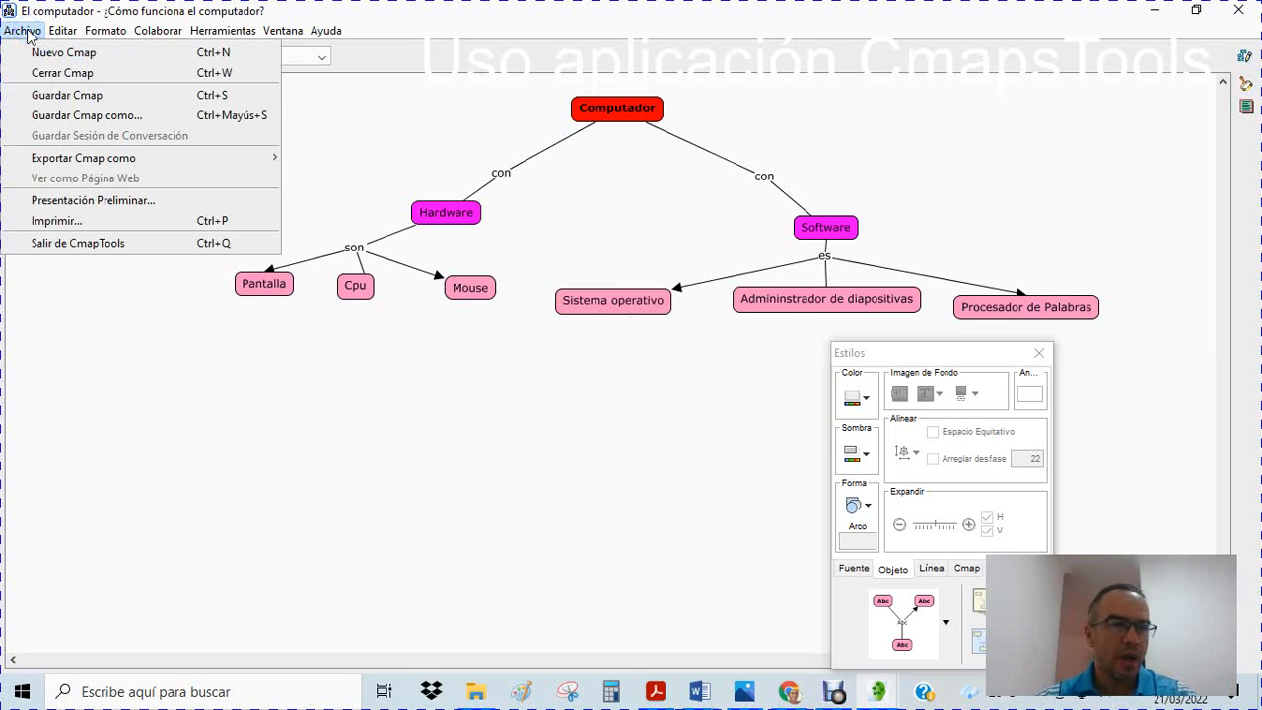
mouse_move(90, 163)
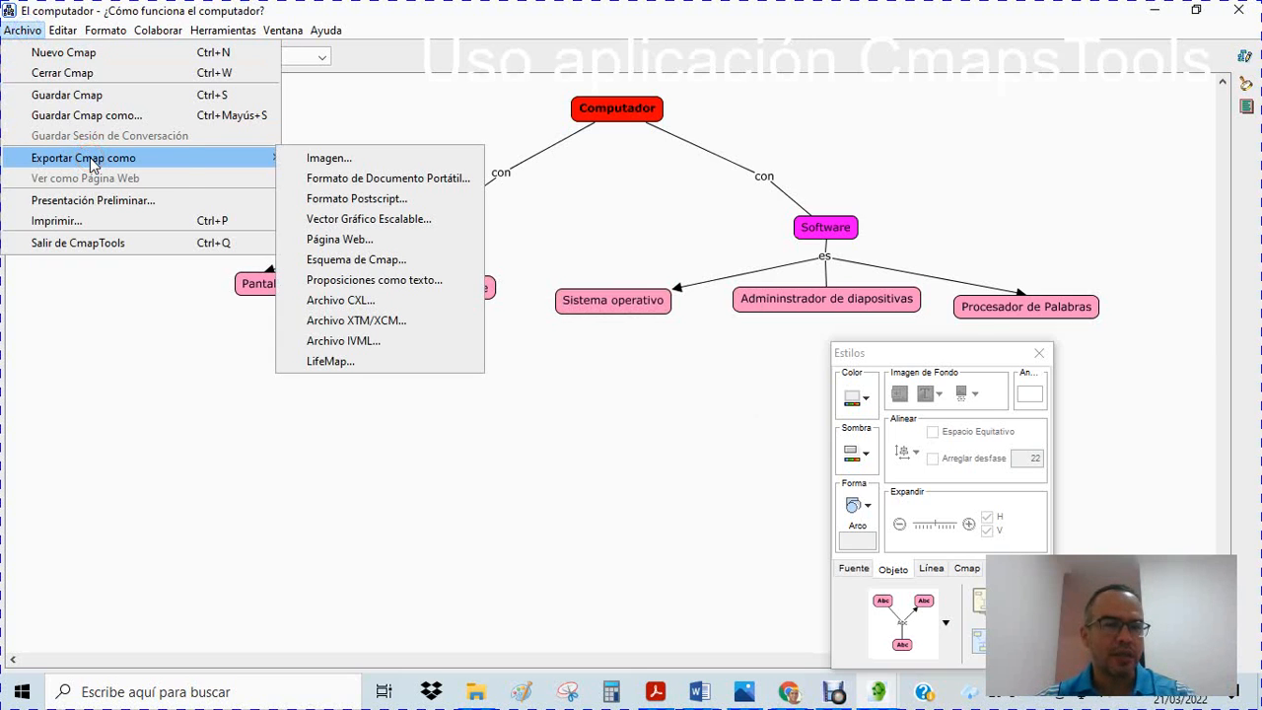
click(331, 160)
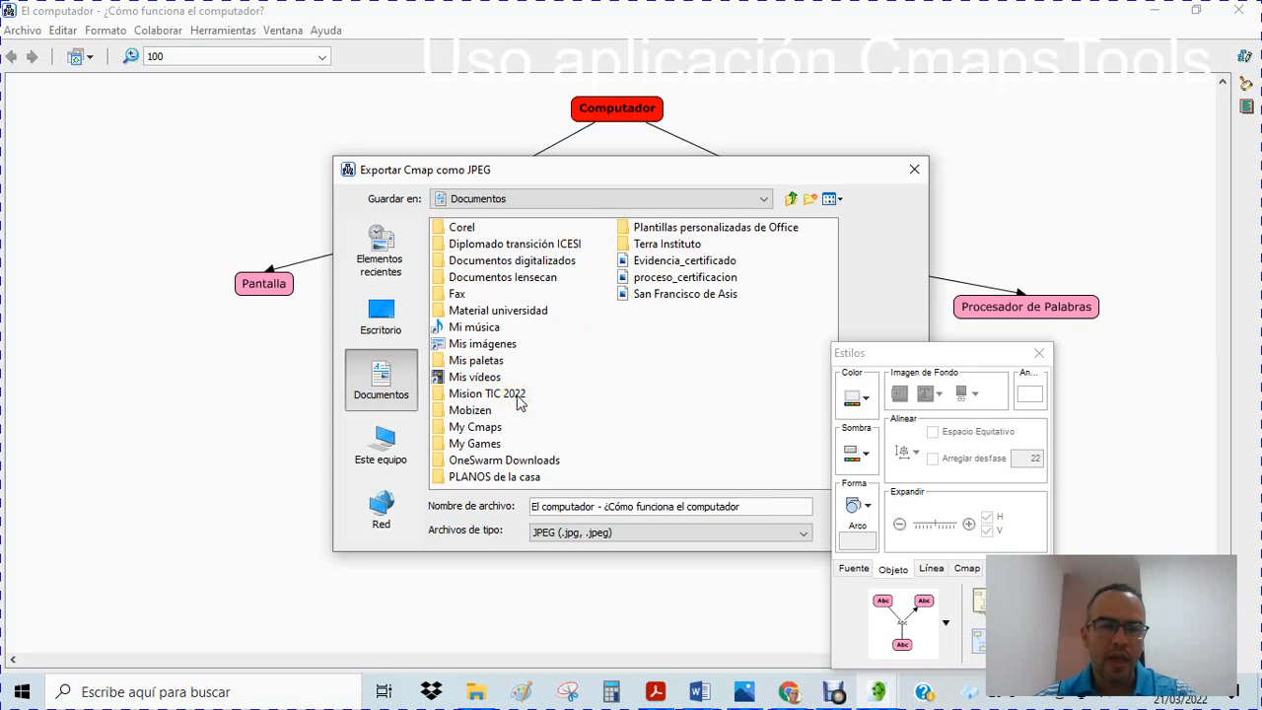
click(560, 400)
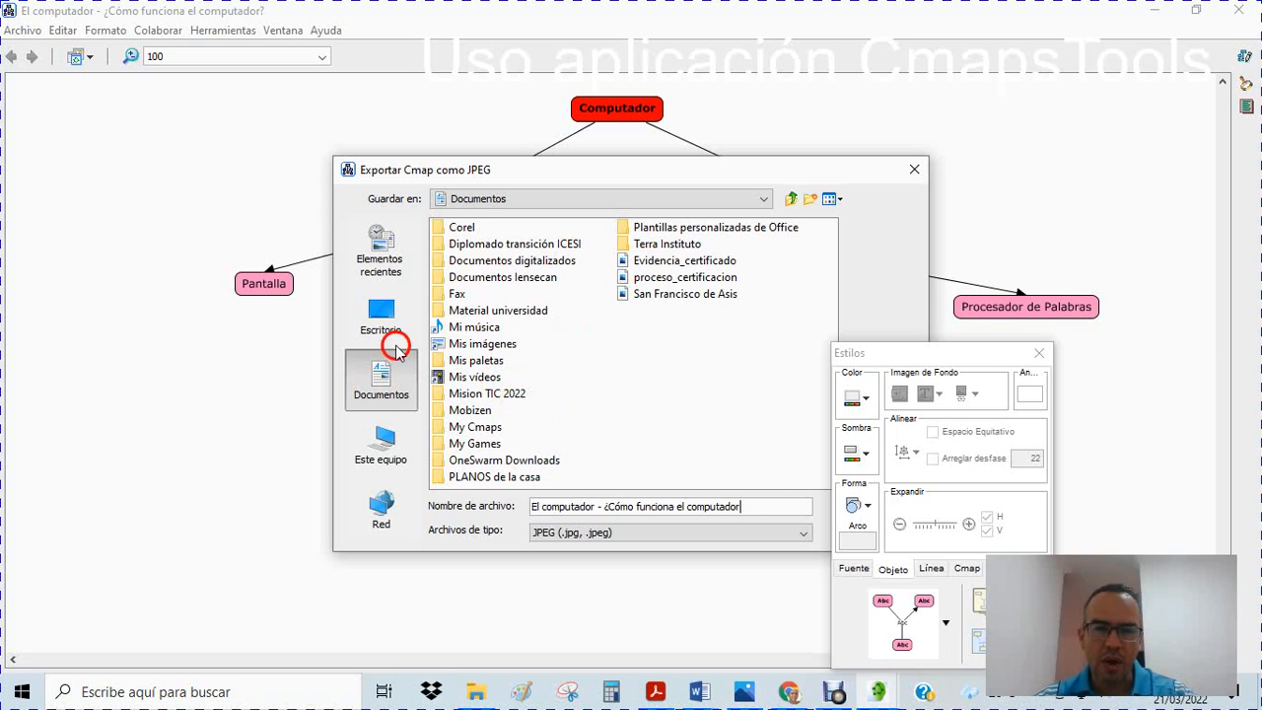
double_click(504, 347)
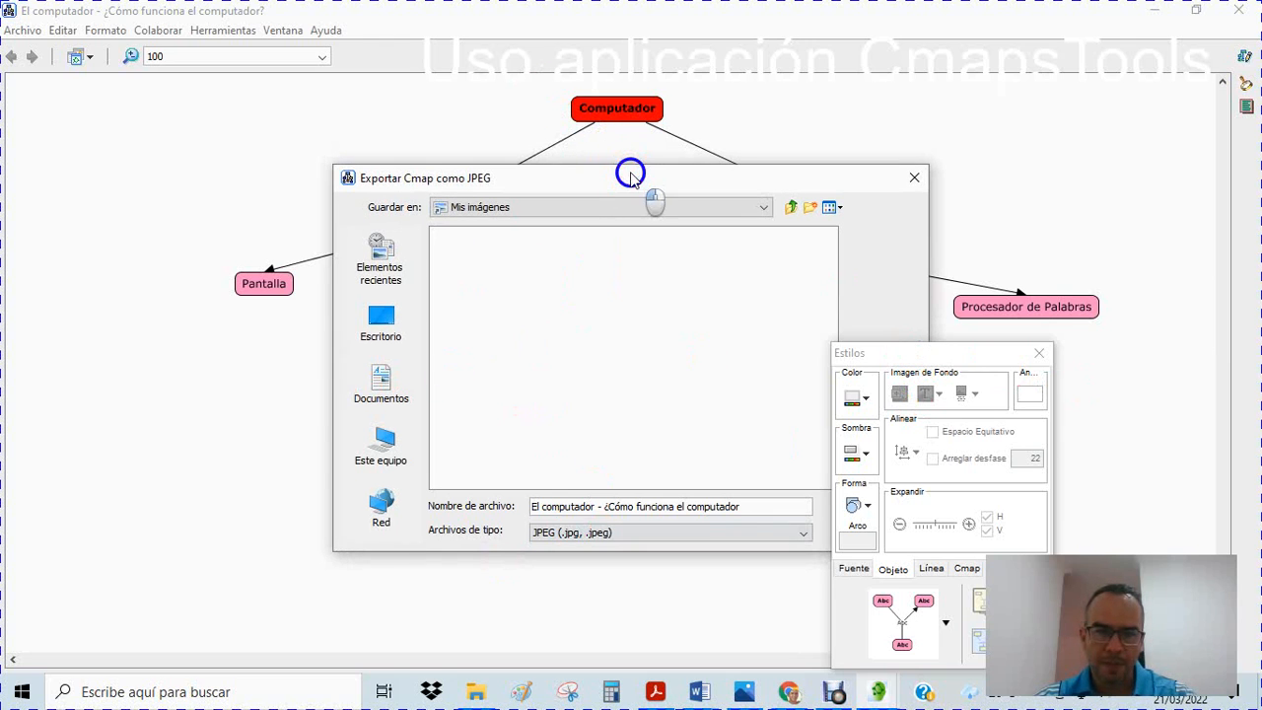
drag(628, 172, 414, 100)
click(663, 426)
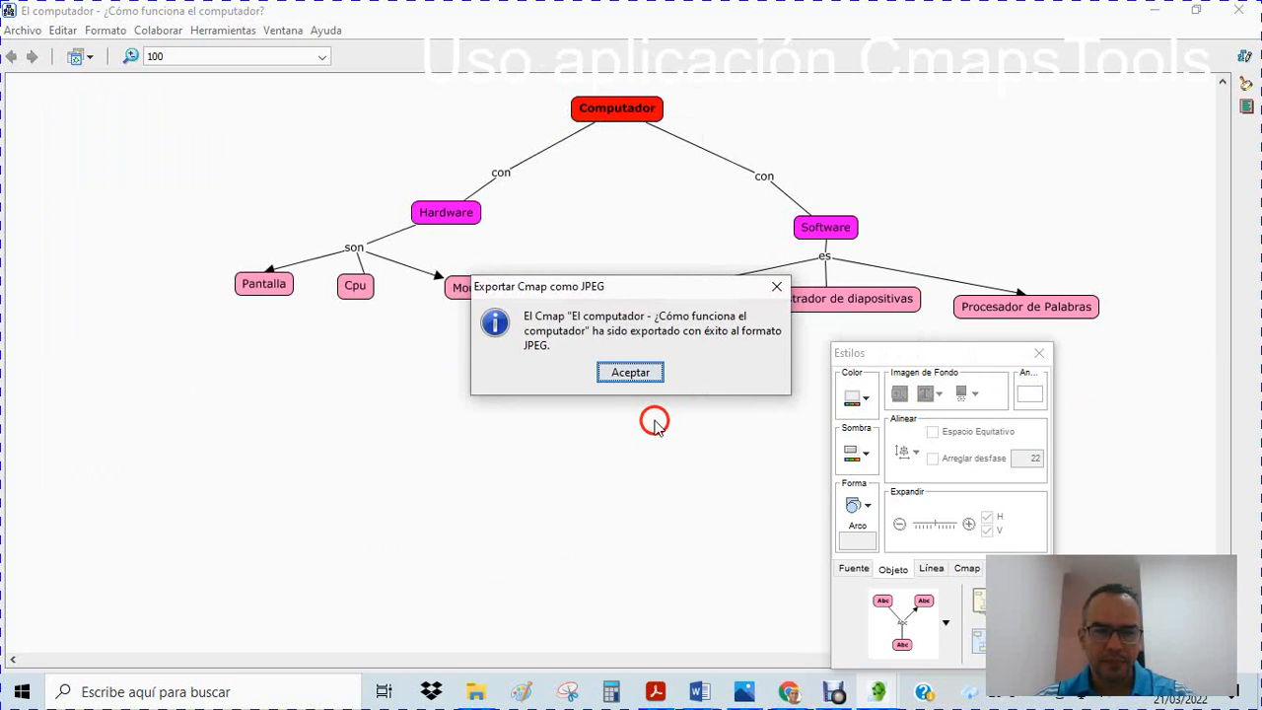
click(632, 375)
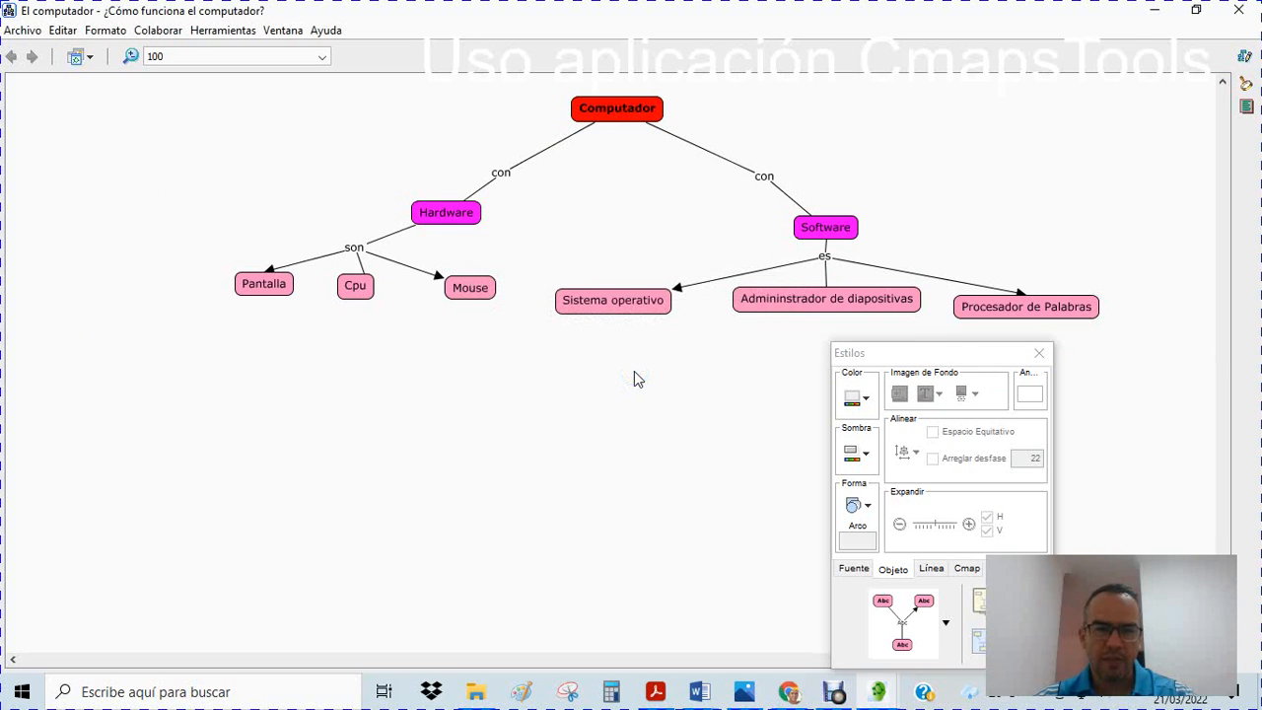